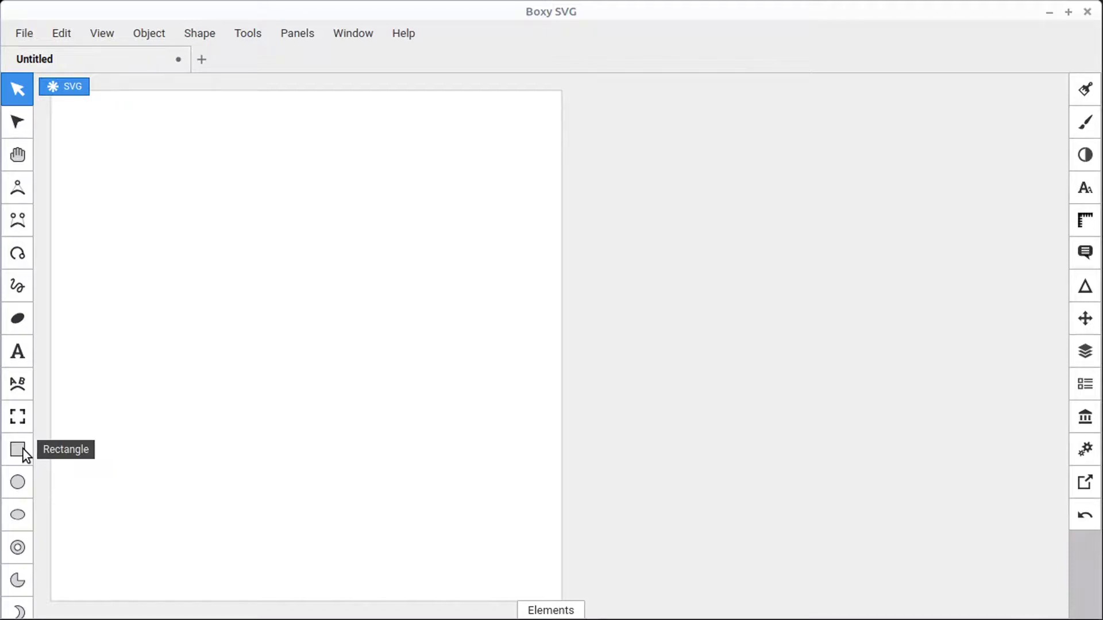
Step: Draw a rectangle near the canvas top-left, nudge it up and right, and make it narrower
left_click(23, 449)
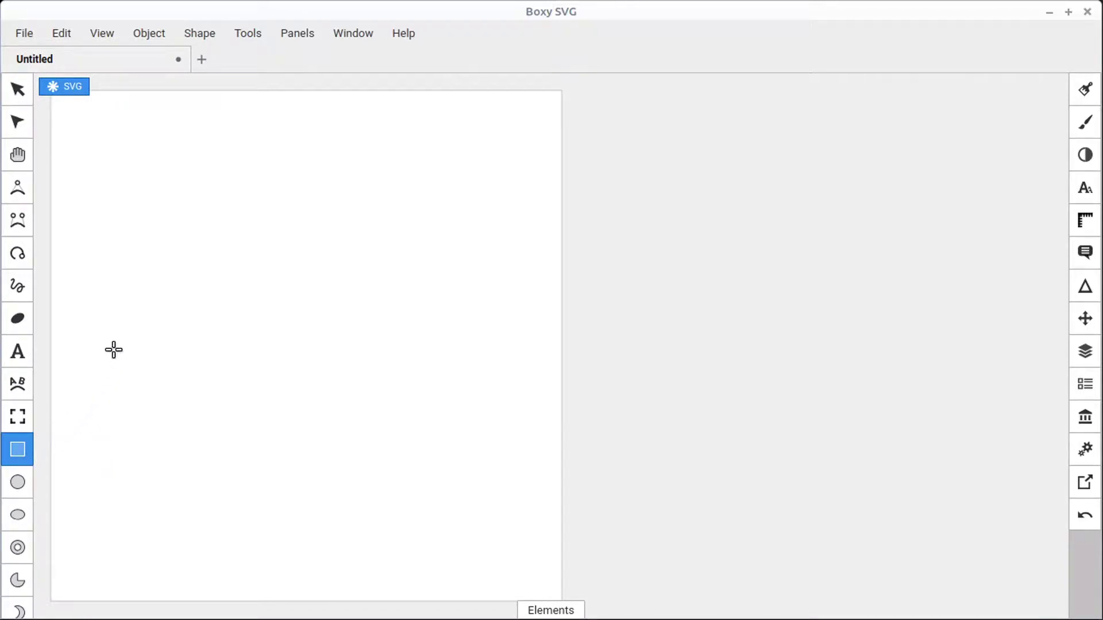
mouse_move(90, 130)
left_mouse_down()
mouse_move(192, 271)
mouse_move(197, 306)
left_mouse_up()
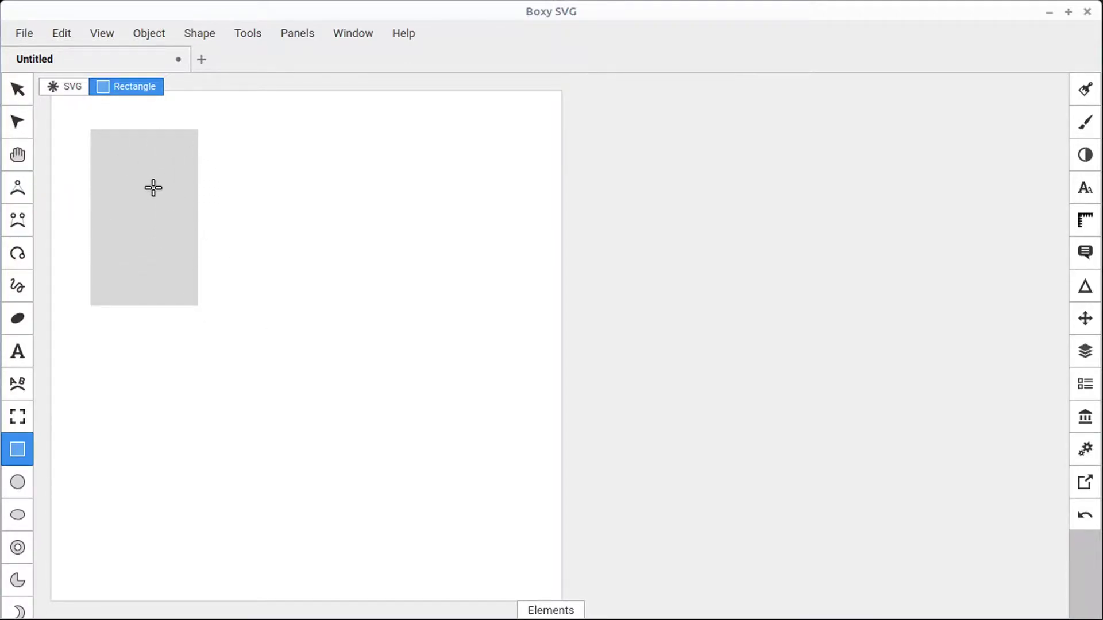
left_click(23, 88)
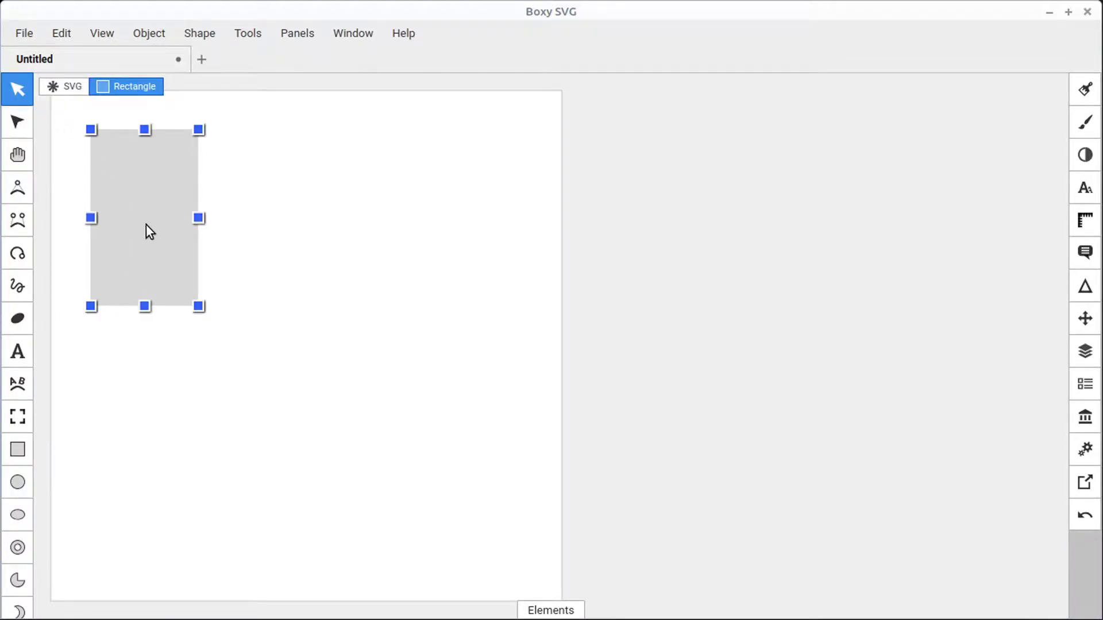
left_click_drag(142, 222, 154, 217)
left_click_drag(206, 135, 199, 135)
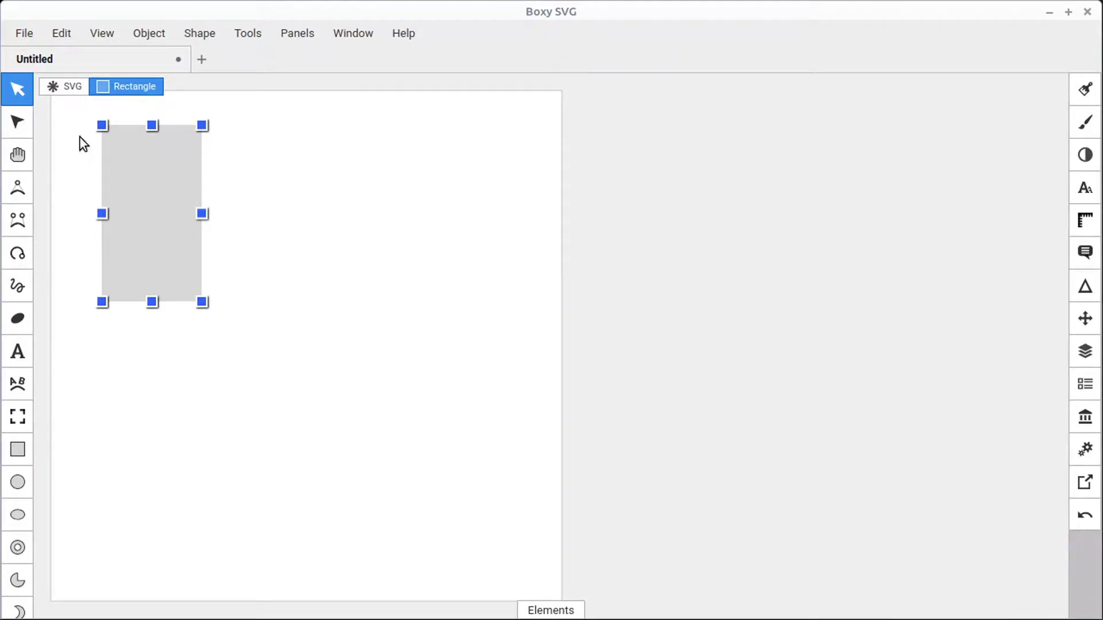
Step: Round the rectangle's corners by dragging its corner handle inward twice
left_click(23, 123)
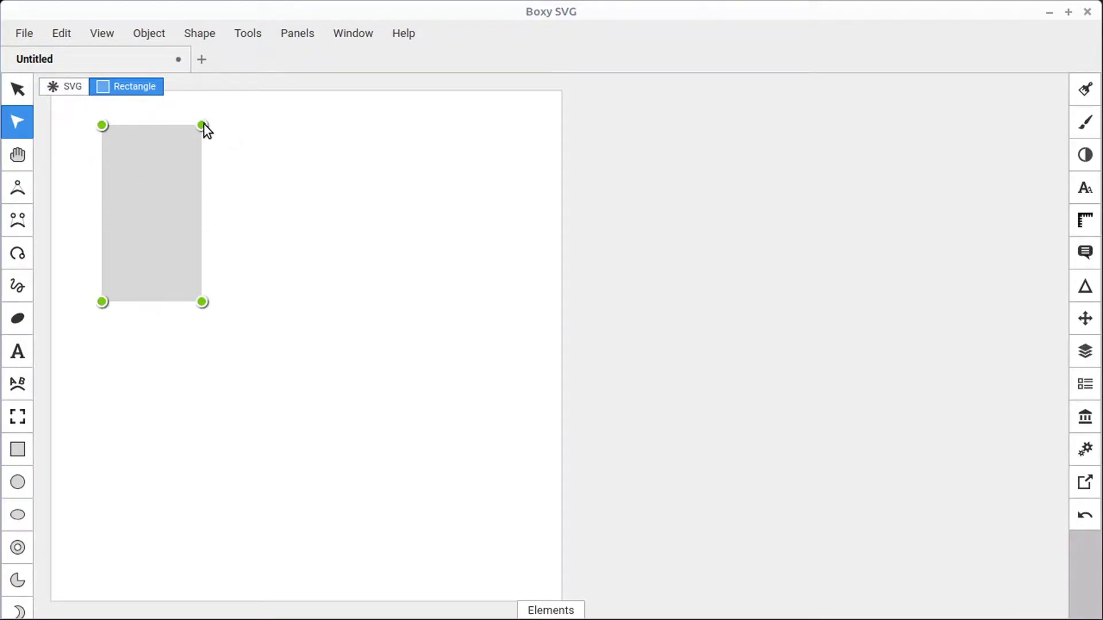
left_click_drag(201, 125, 182, 125)
left_click(15, 89)
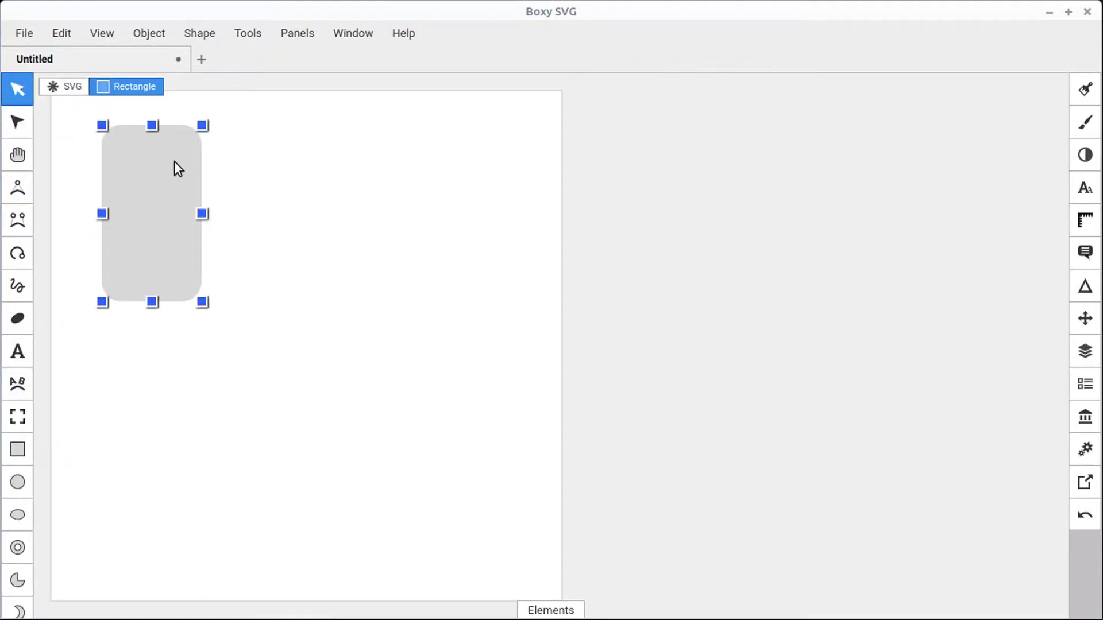
key("e")
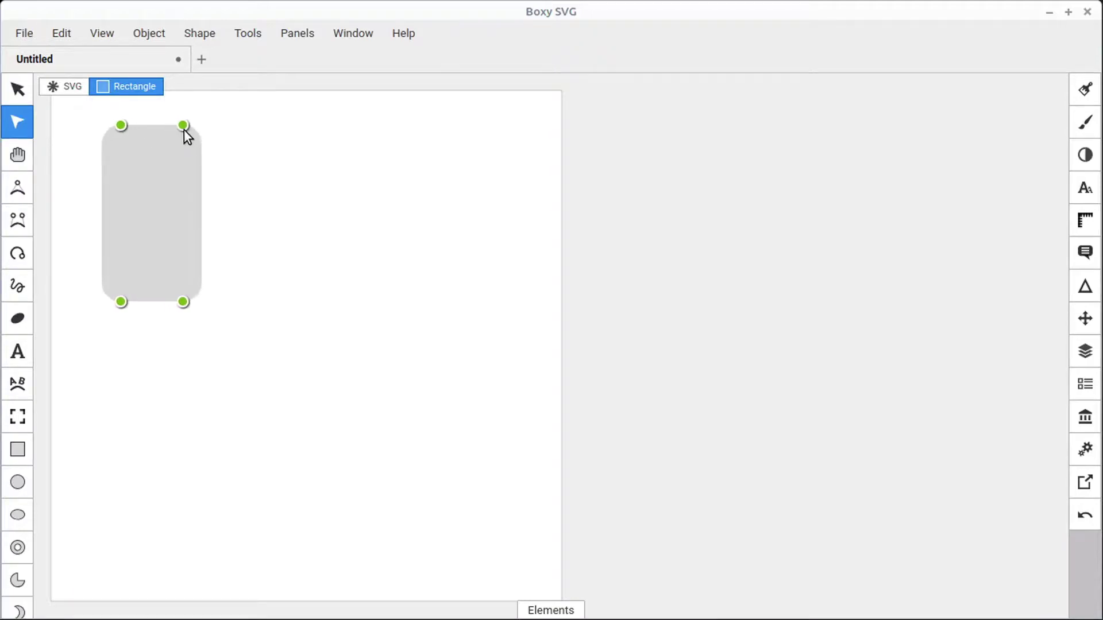
left_click_drag(183, 130, 175, 130)
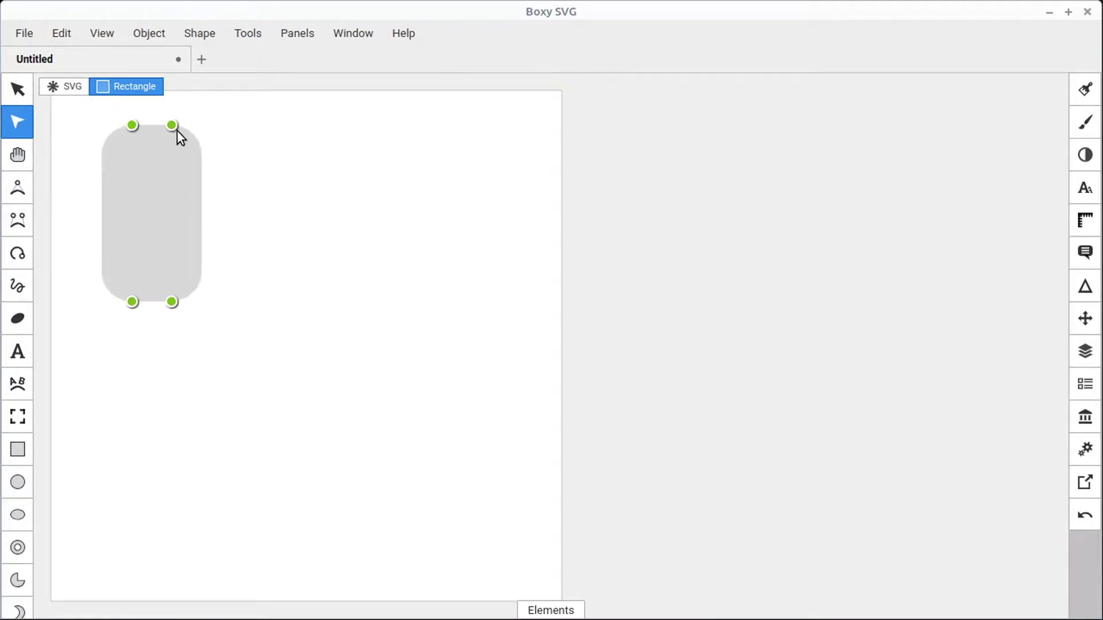
Step: Rotate the rounded rectangle slightly around its centre
left_click(17, 90)
left_click(174, 169)
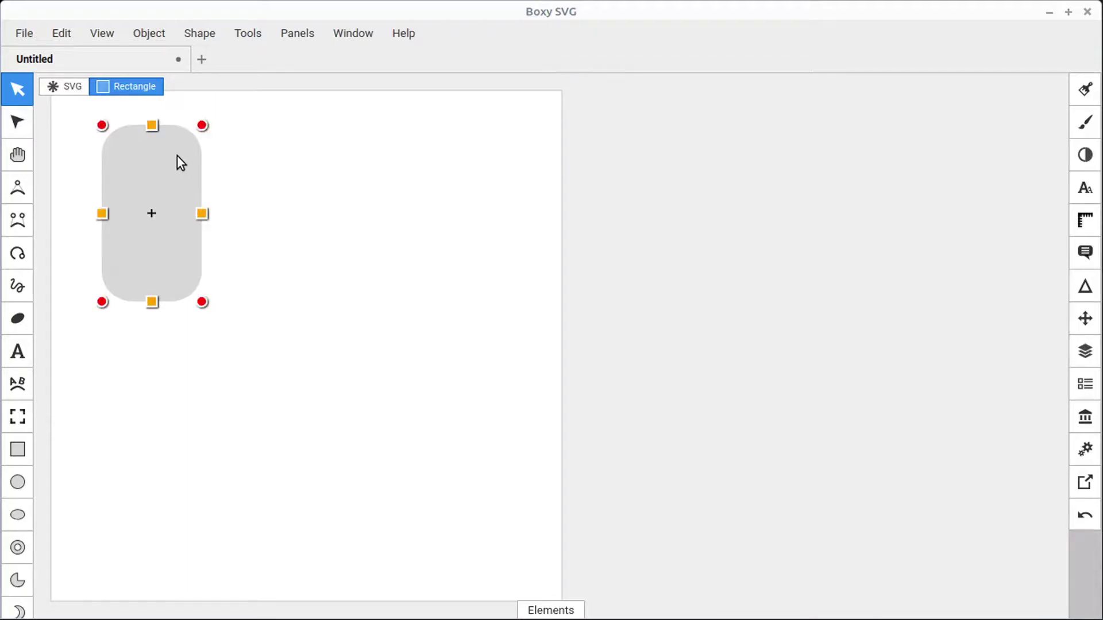
mouse_move(199, 130)
left_mouse_down()
mouse_move(219, 174)
mouse_move(208, 136)
mouse_move(174, 122)
mouse_move(192, 136)
left_mouse_up()
left_click(148, 156)
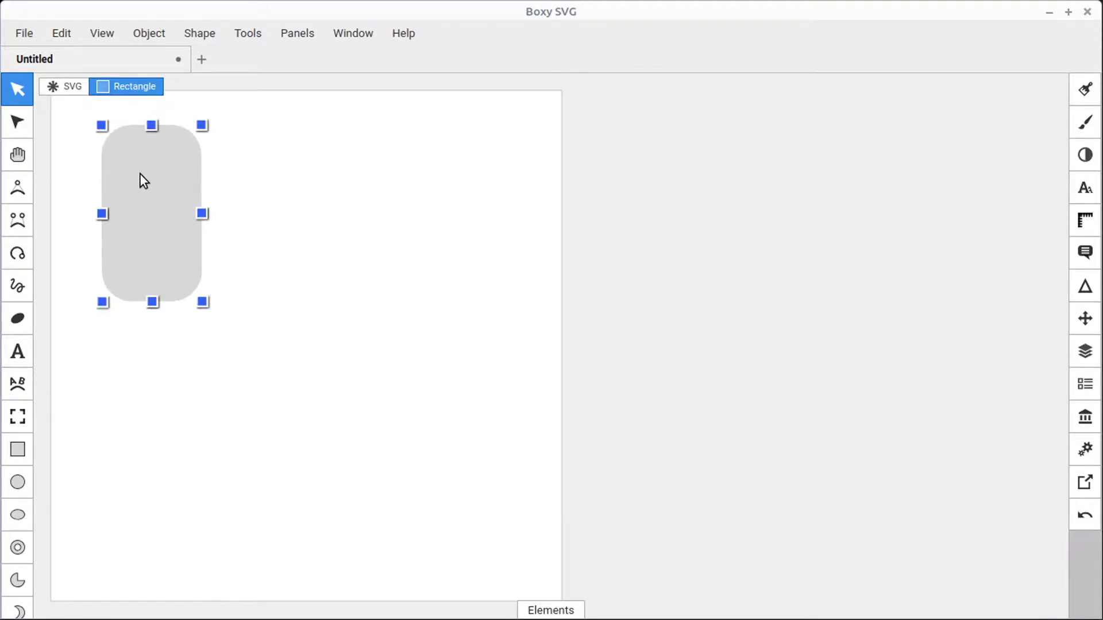
Step: Adjust Rotation and X in Geometry, move the pivot top-left, and rotate the rectangle to -5.8°
left_click(1085, 221)
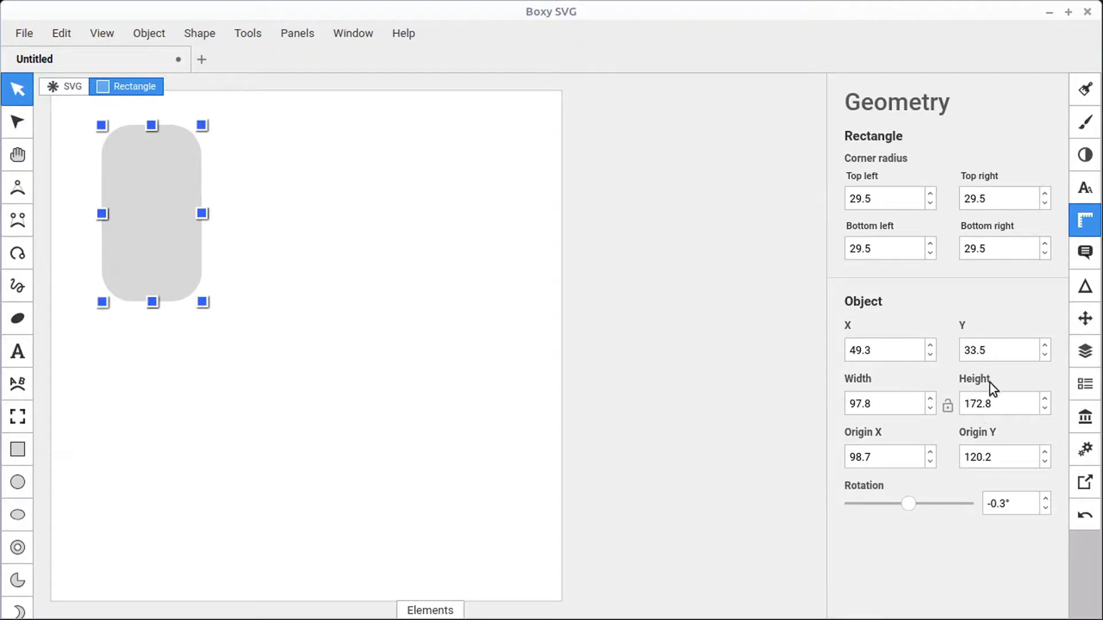
mouse_move(911, 503)
left_mouse_down()
mouse_move(898, 504)
mouse_move(911, 504)
left_mouse_up()
left_click_drag(930, 355, 928, 360)
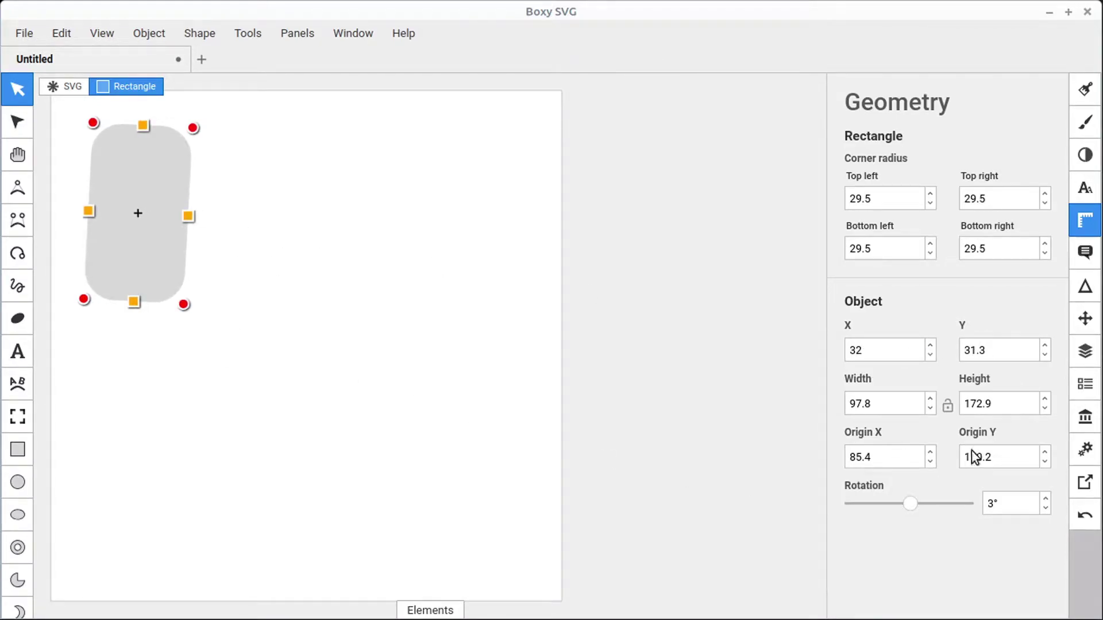
left_click_drag(138, 214, 111, 138)
left_click_drag(184, 304, 207, 295)
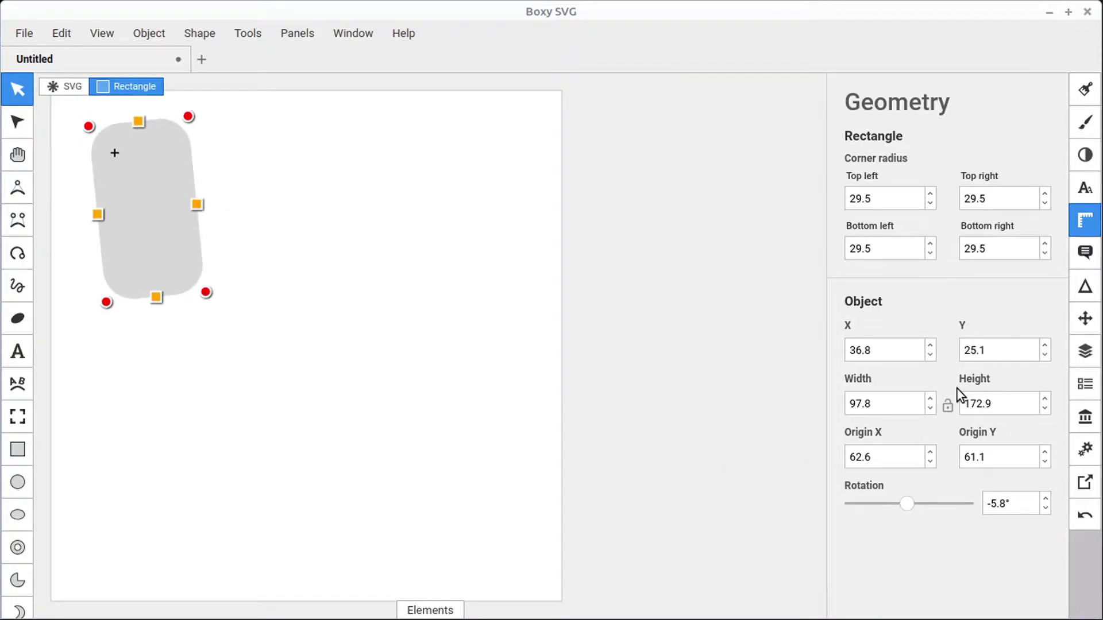
left_click(17, 122)
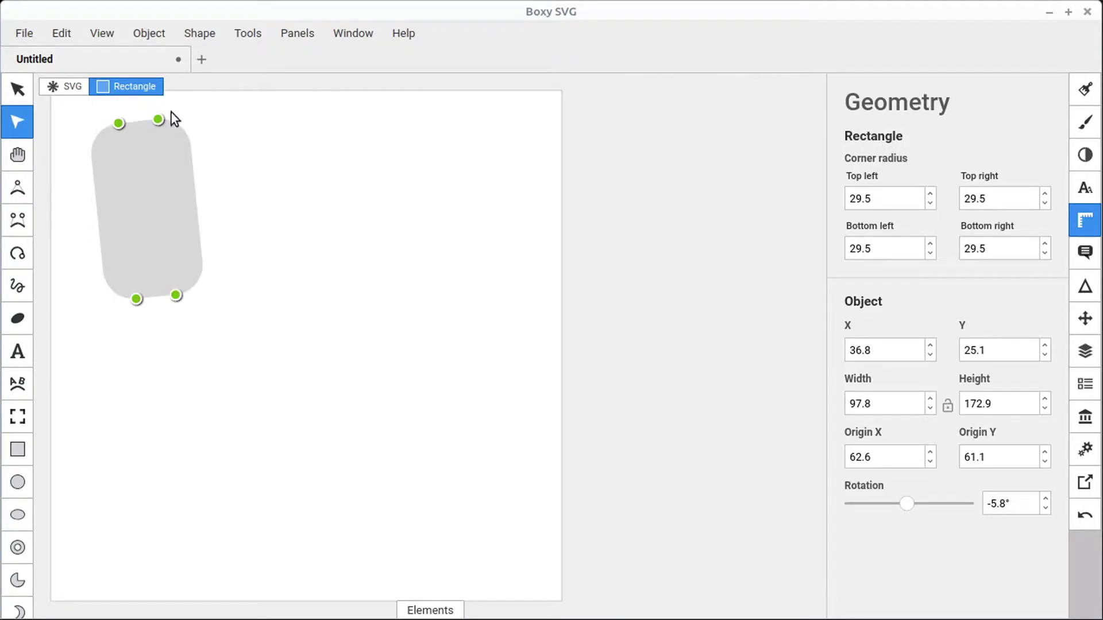
Step: Set all corner radii to 15.2, then raise the bottom-left radius to 42
mouse_move(156, 119)
left_mouse_down()
mouse_move(174, 123)
mouse_move(151, 129)
mouse_move(171, 127)
left_mouse_up()
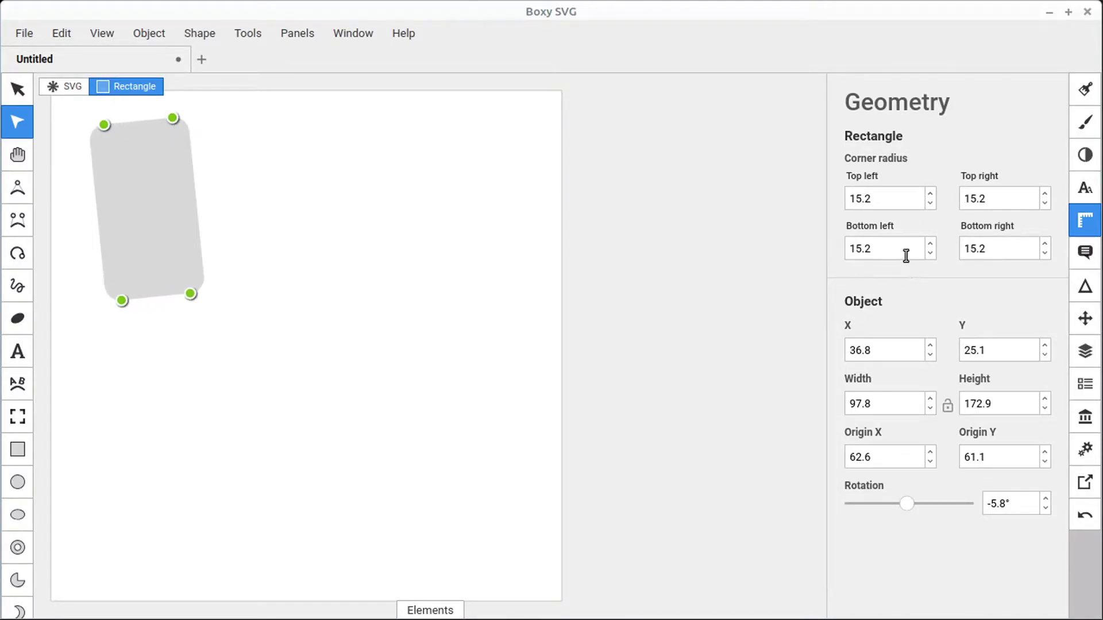
left_click_drag(929, 243, 929, 242)
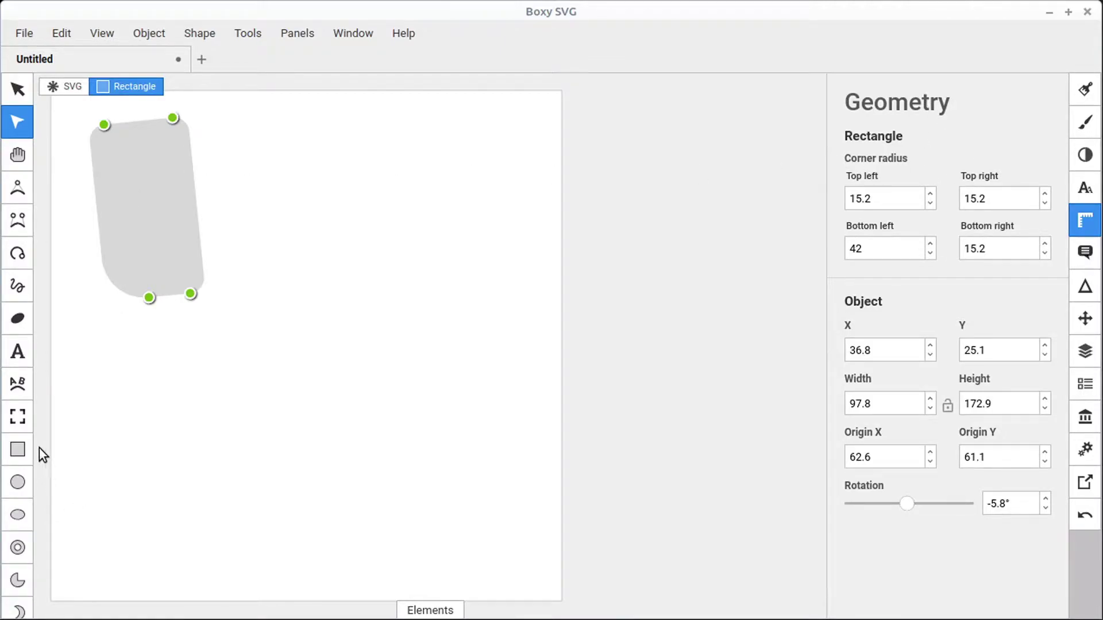
left_click(19, 451)
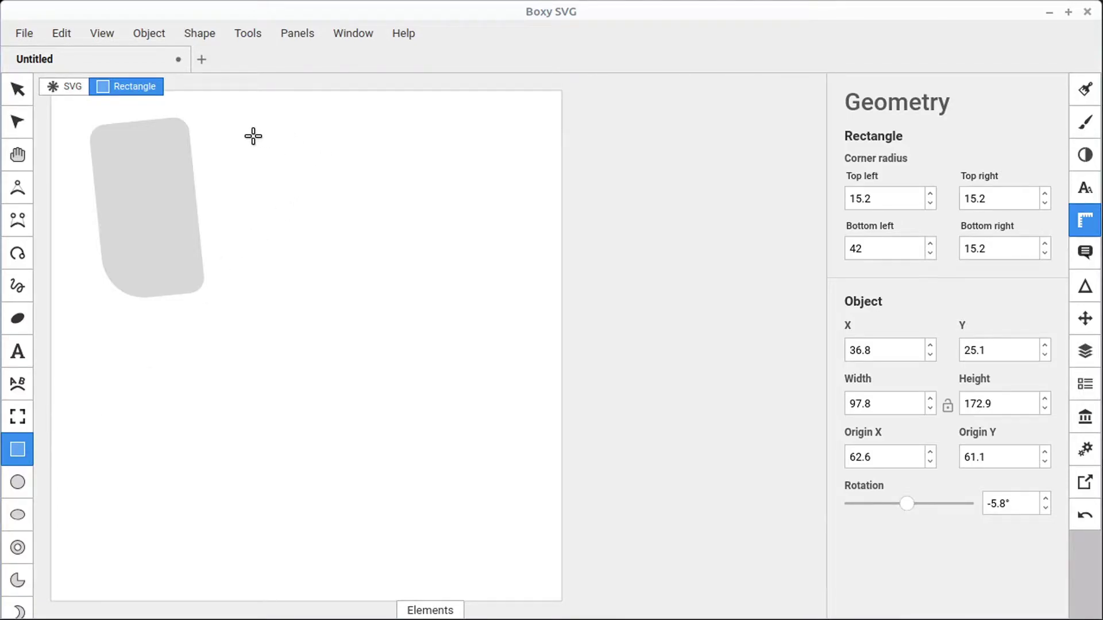
Step: Draw a square right of the rounded rectangle and a circle at the top right
left_click_drag(252, 133, 386, 270)
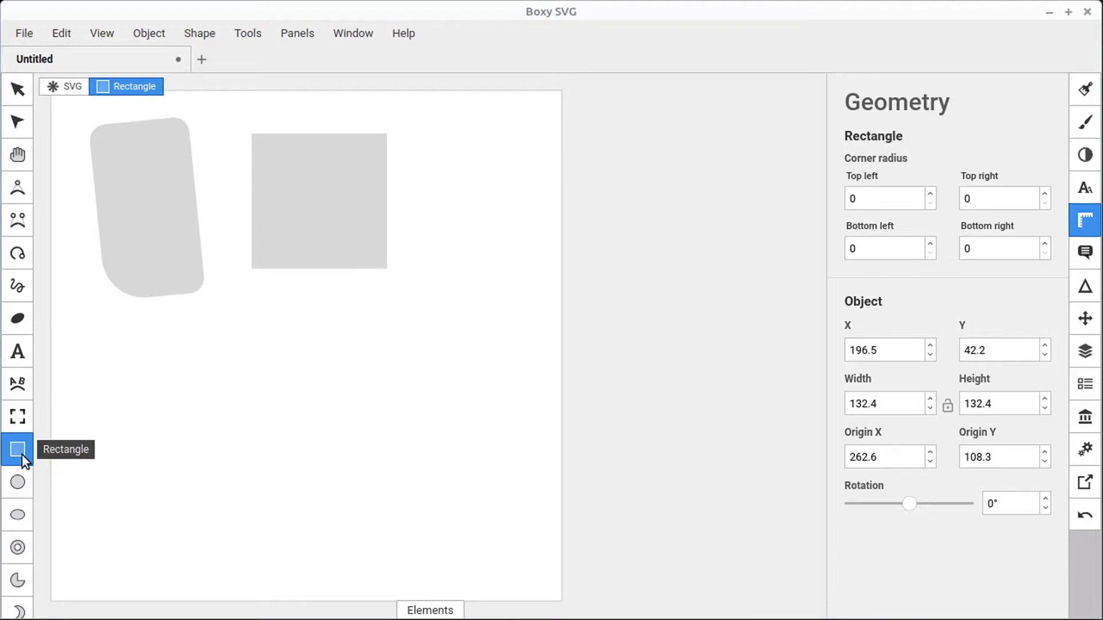
left_click(18, 484)
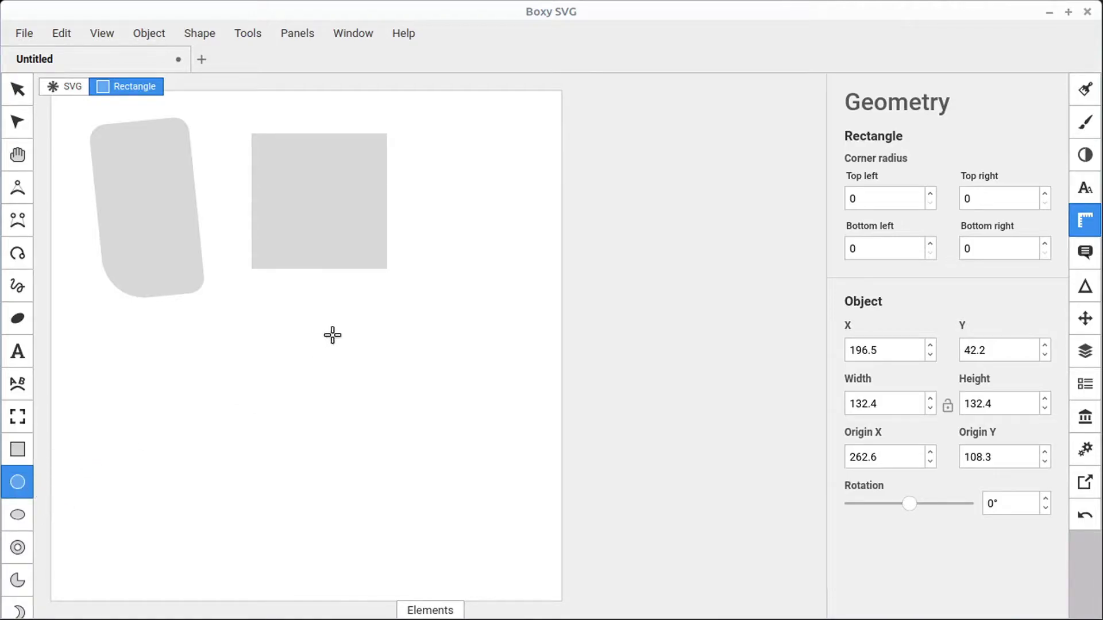
left_click_drag(463, 166, 499, 216)
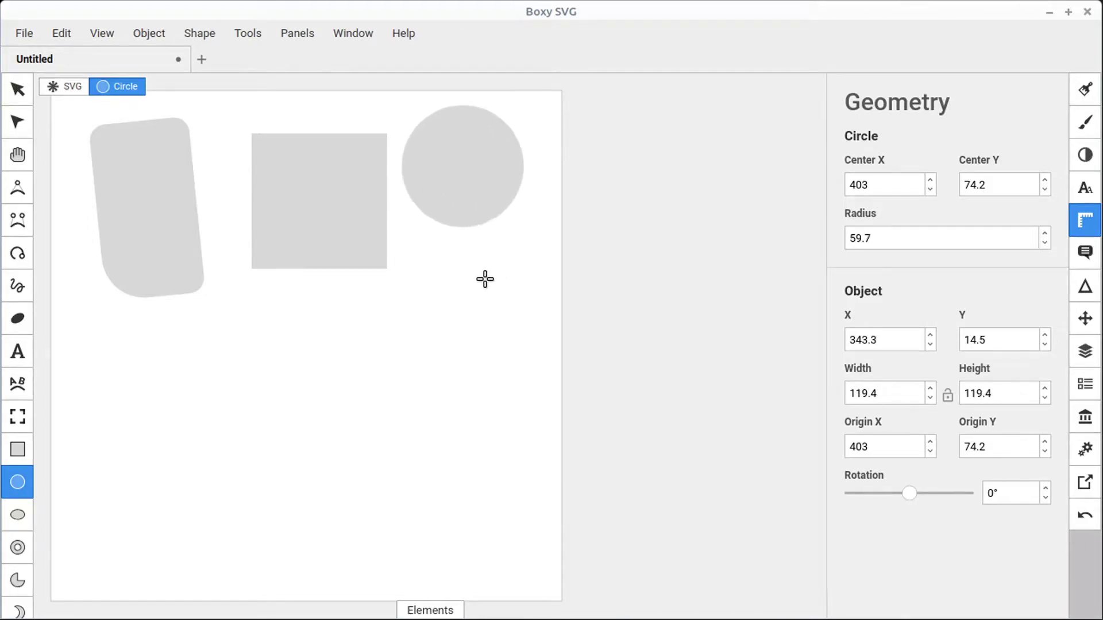
Step: Shrink the circle to radius 48.8 and draw an ellipse of radii 80.9 by 39.6 below it
left_click(17, 89)
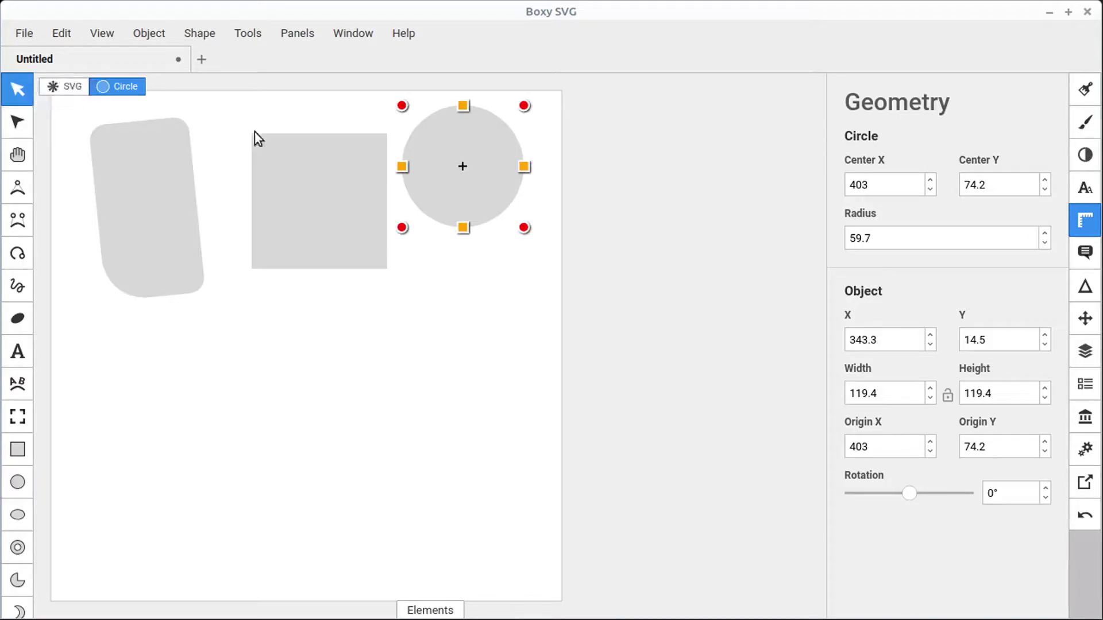
left_click(457, 137)
mouse_move(463, 106)
left_mouse_down()
mouse_move(464, 188)
mouse_move(463, 105)
left_mouse_up()
double_click(487, 149)
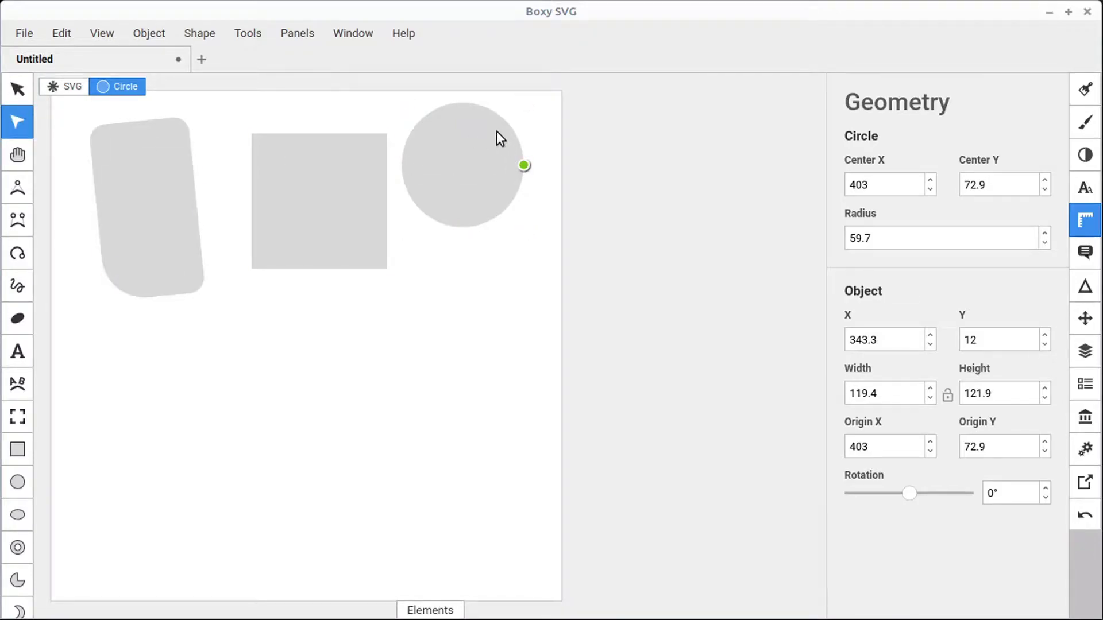
left_click(16, 121)
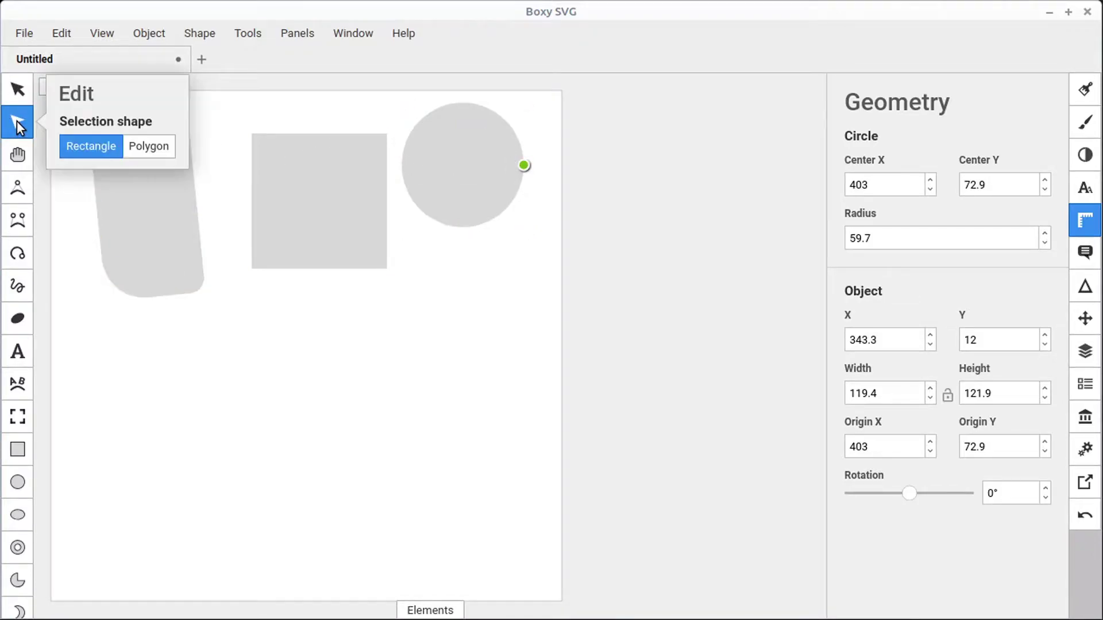
mouse_move(524, 166)
left_mouse_down()
mouse_move(484, 162)
mouse_move(539, 163)
mouse_move(481, 165)
mouse_move(540, 162)
mouse_move(511, 164)
left_mouse_up()
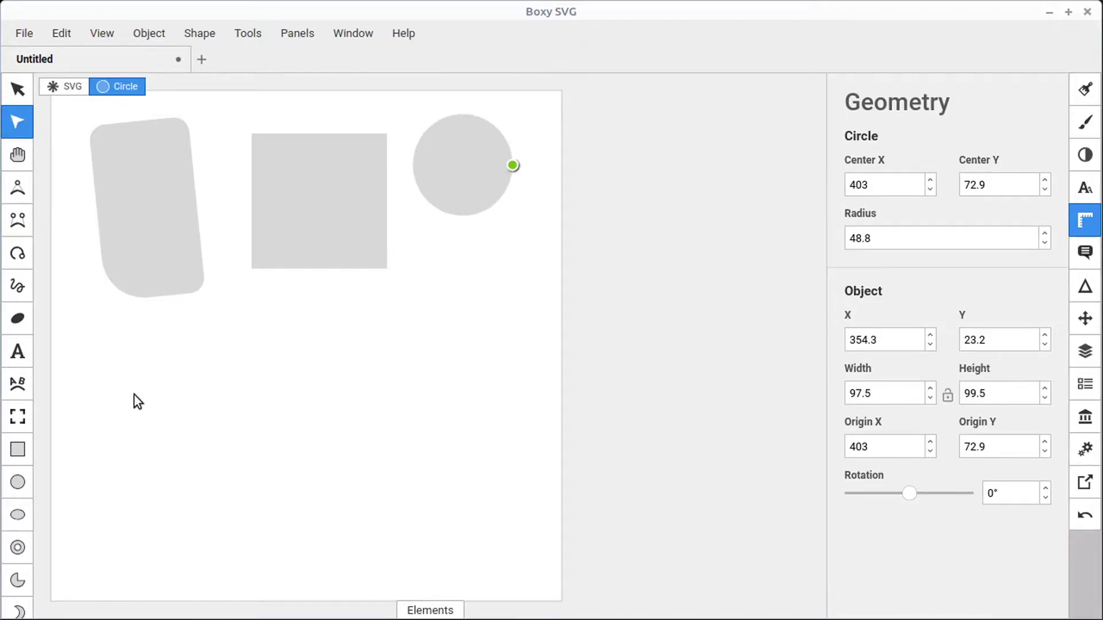
left_click(18, 517)
left_click_drag(371, 338, 537, 421)
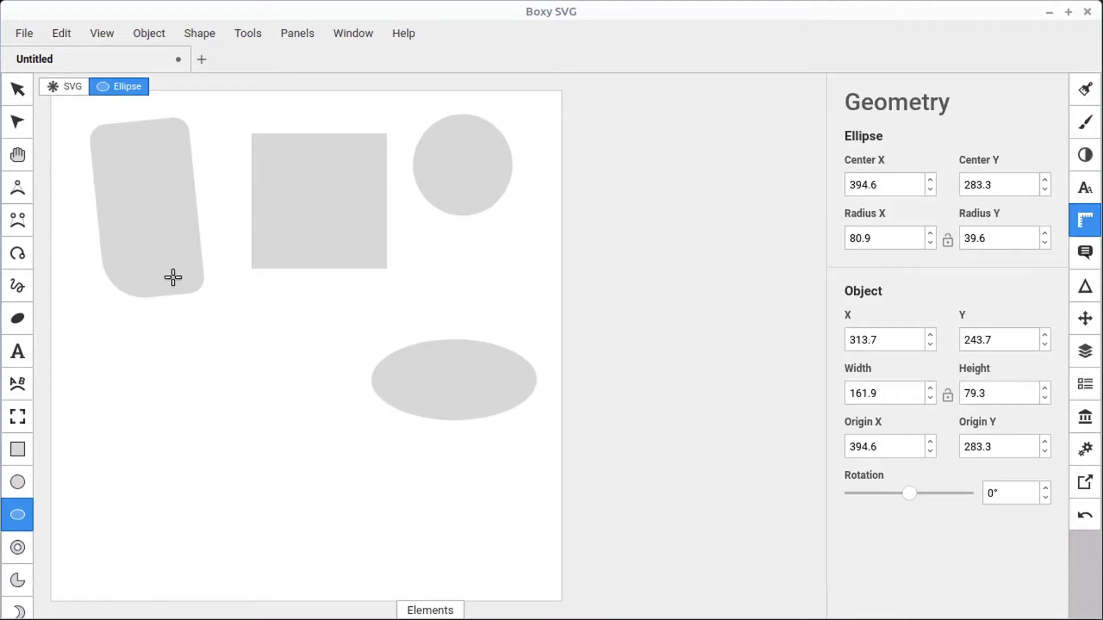
Step: Reshape the ellipse to radii 82 by 58.2 with its centre at 405, 283.3
left_click(18, 122)
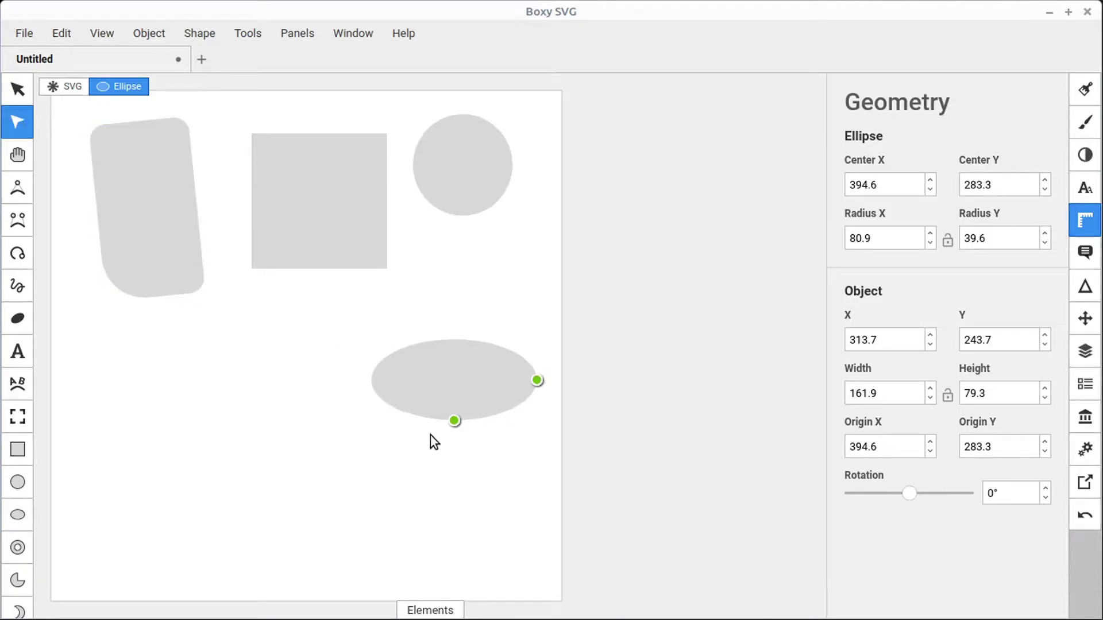
mouse_move(452, 422)
left_mouse_down()
mouse_move(453, 451)
mouse_move(452, 389)
mouse_move(454, 439)
left_mouse_up()
mouse_move(538, 380)
left_mouse_down()
mouse_move(487, 383)
mouse_move(527, 382)
left_mouse_up()
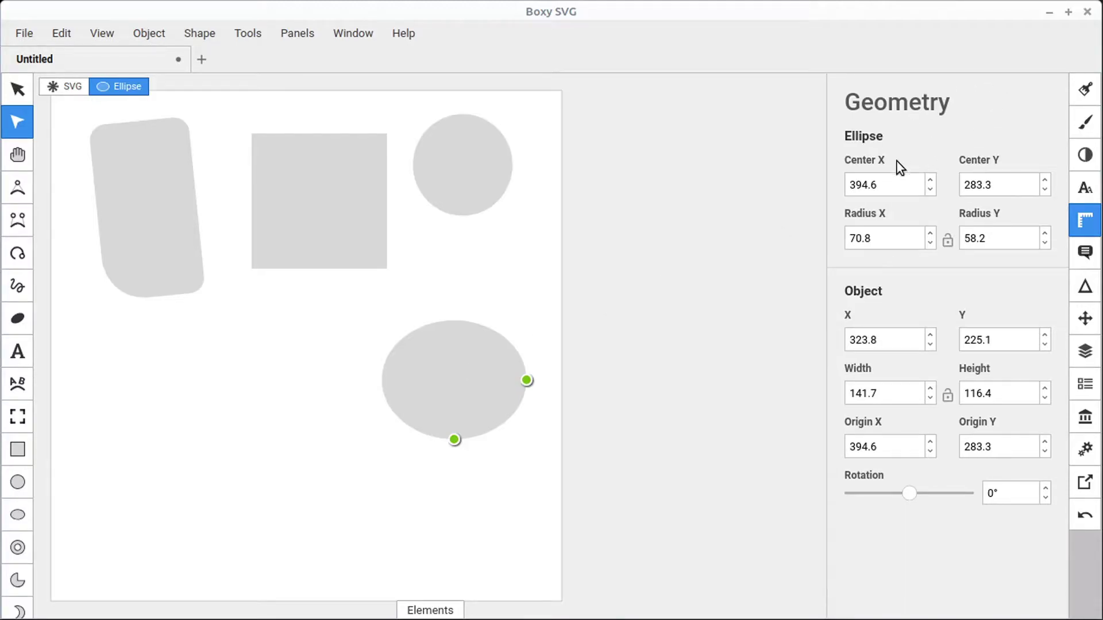
left_click(925, 180)
left_click(926, 181)
left_click(925, 180)
left_click(926, 180)
left_click(926, 181)
left_click(930, 233)
left_click(930, 232)
left_click(930, 232)
left_click(930, 232)
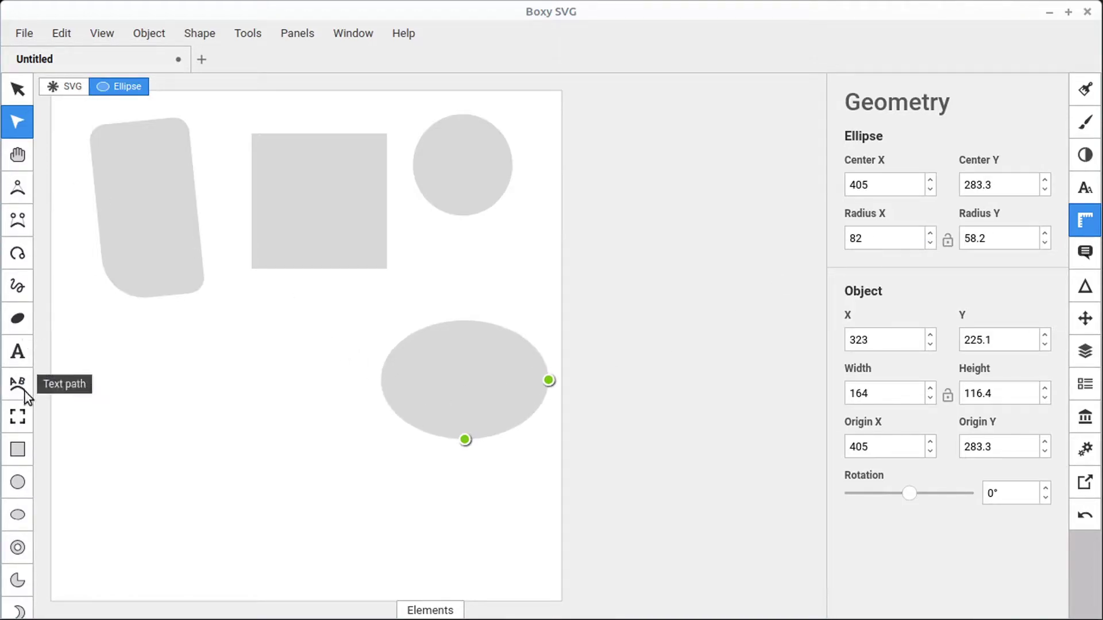
left_click(17, 547)
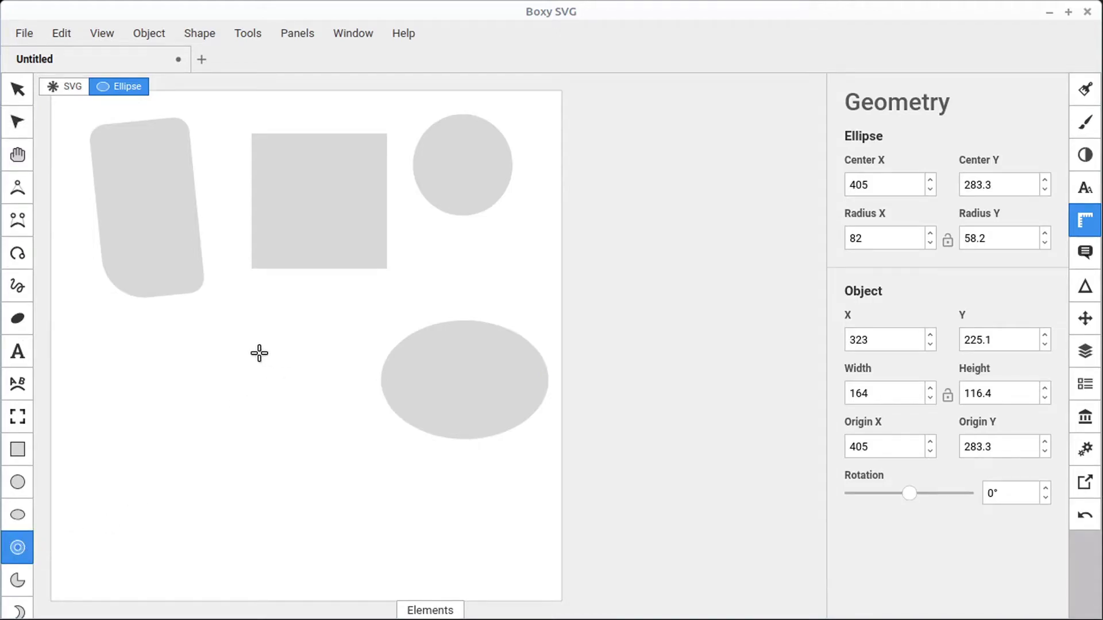
Step: Draw a ring at the lower left with inner radius 39.3 and outer radius 59.1
left_click(228, 361)
left_click_drag(245, 374, 274, 398)
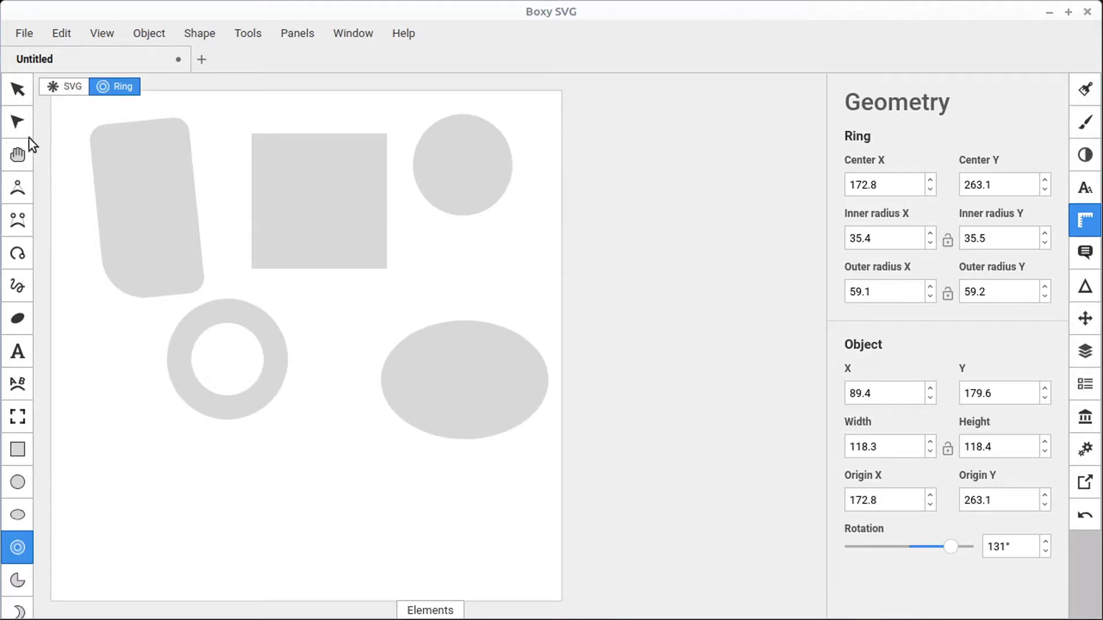
left_click(18, 122)
mouse_move(201, 336)
left_mouse_down()
mouse_move(209, 341)
mouse_move(197, 340)
left_mouse_up()
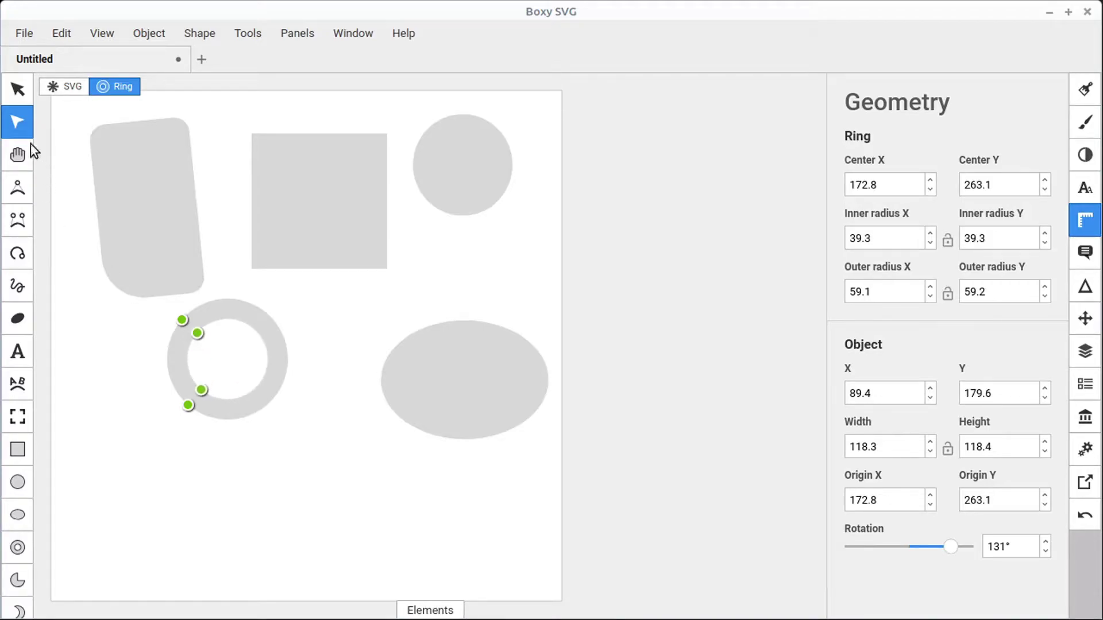
Step: Flatten the top-right circle over the large ellipse and select both shapes
left_click(25, 88)
left_click(471, 150)
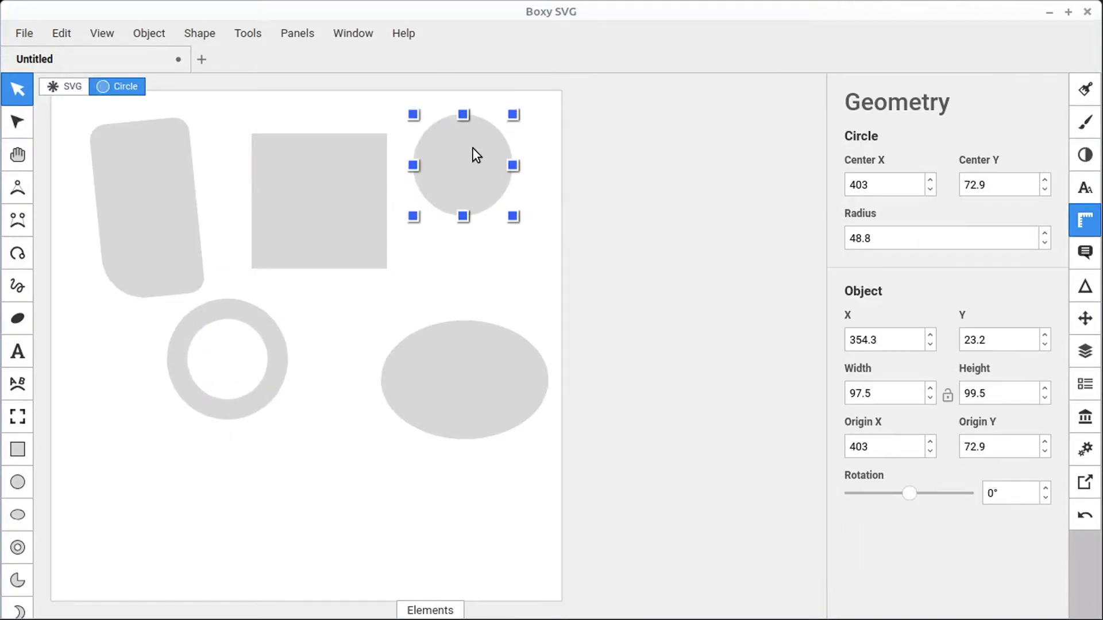
left_click_drag(463, 115, 457, 388)
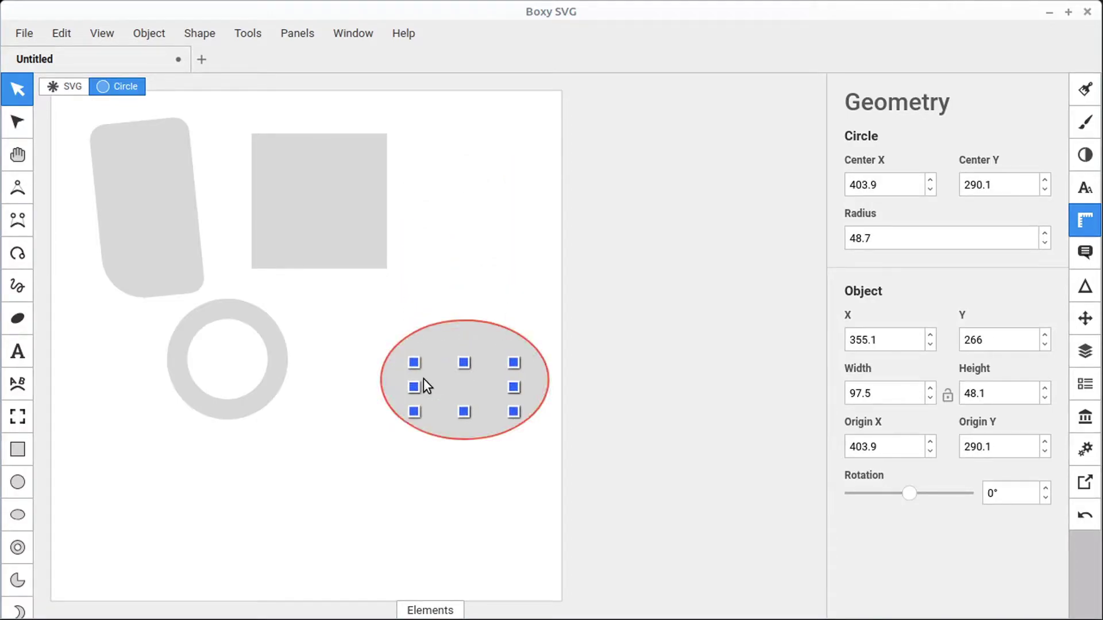
left_click_drag(350, 295, 571, 482)
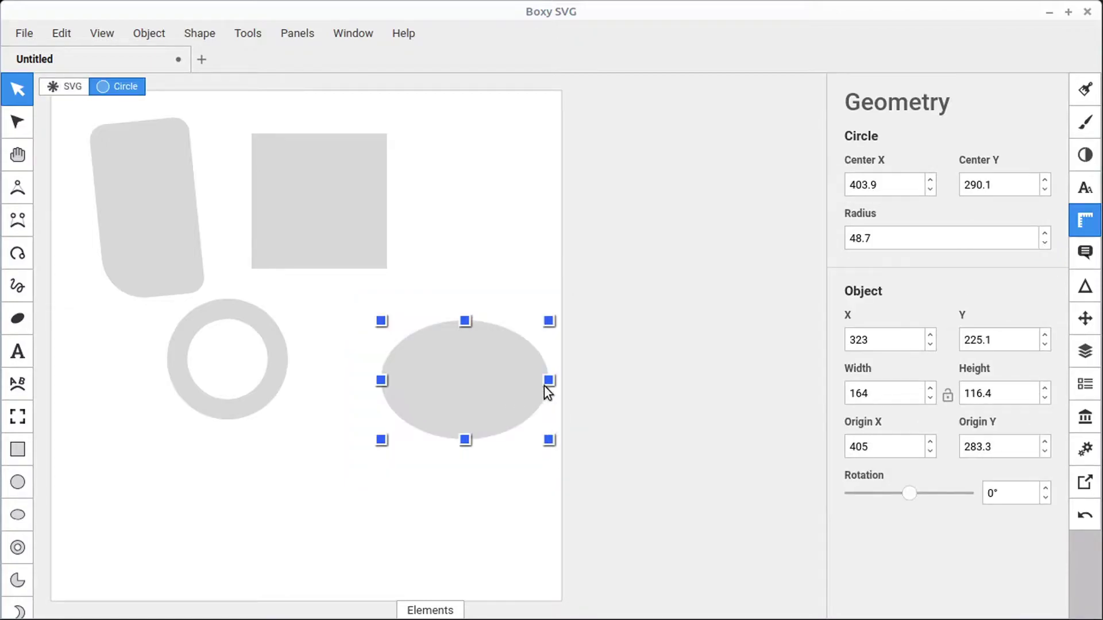
Step: Exclude the flat shape from the ellipse, drag the hole into a rounded triangle, and shrink the ring's hole
left_click(1084, 286)
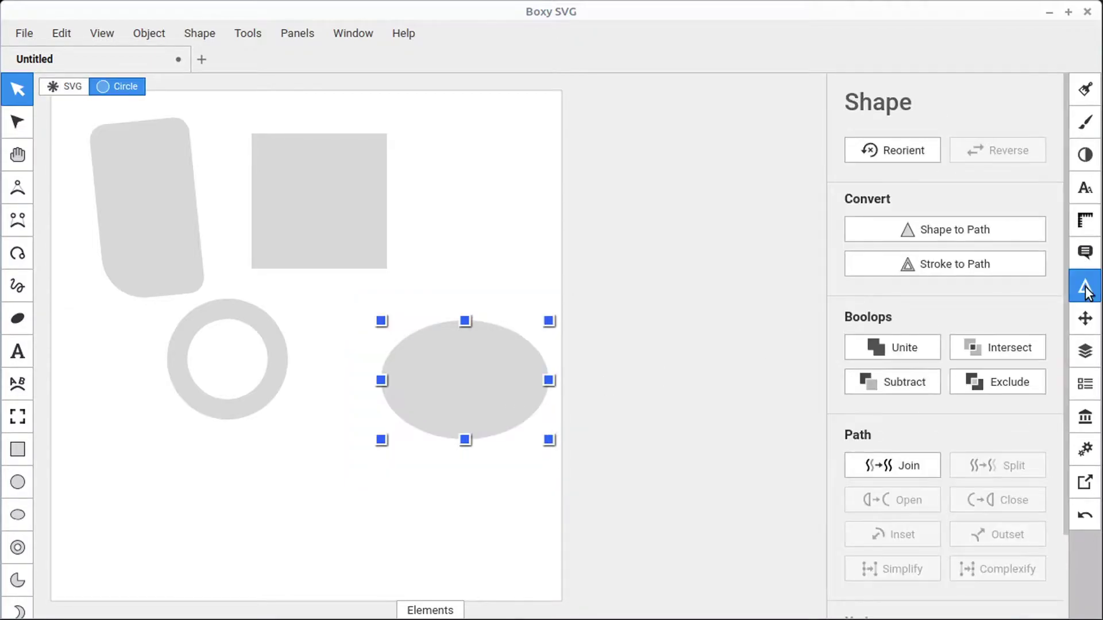
left_click(1004, 382)
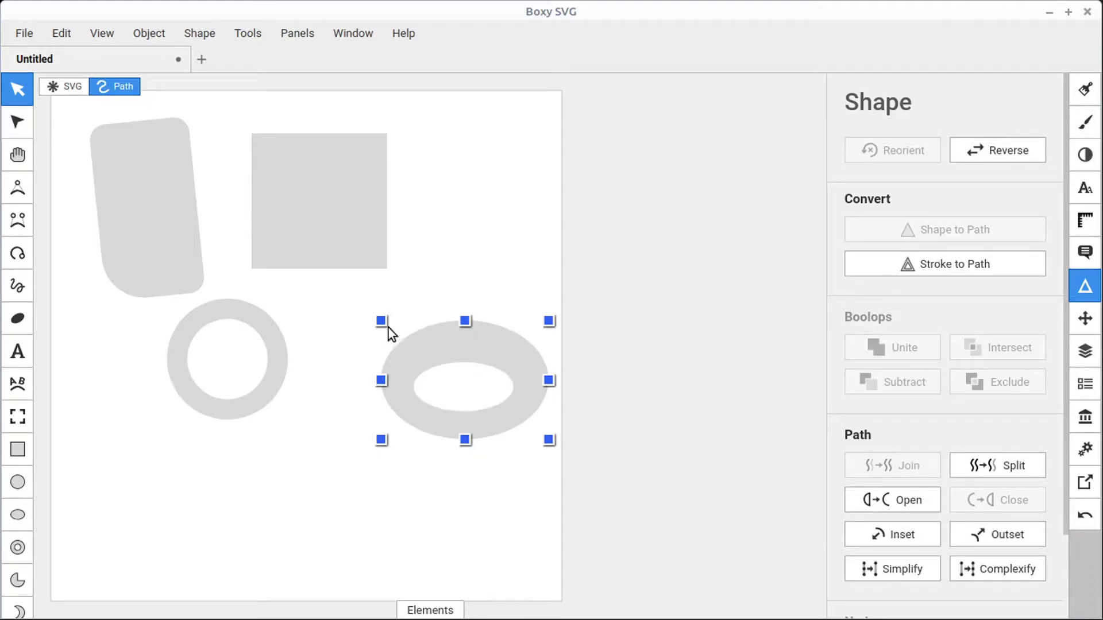
left_click(19, 121)
mouse_move(464, 360)
left_mouse_down()
mouse_move(450, 333)
mouse_move(454, 351)
left_mouse_up()
left_click_drag(414, 387, 406, 379)
left_click_drag(513, 387, 525, 374)
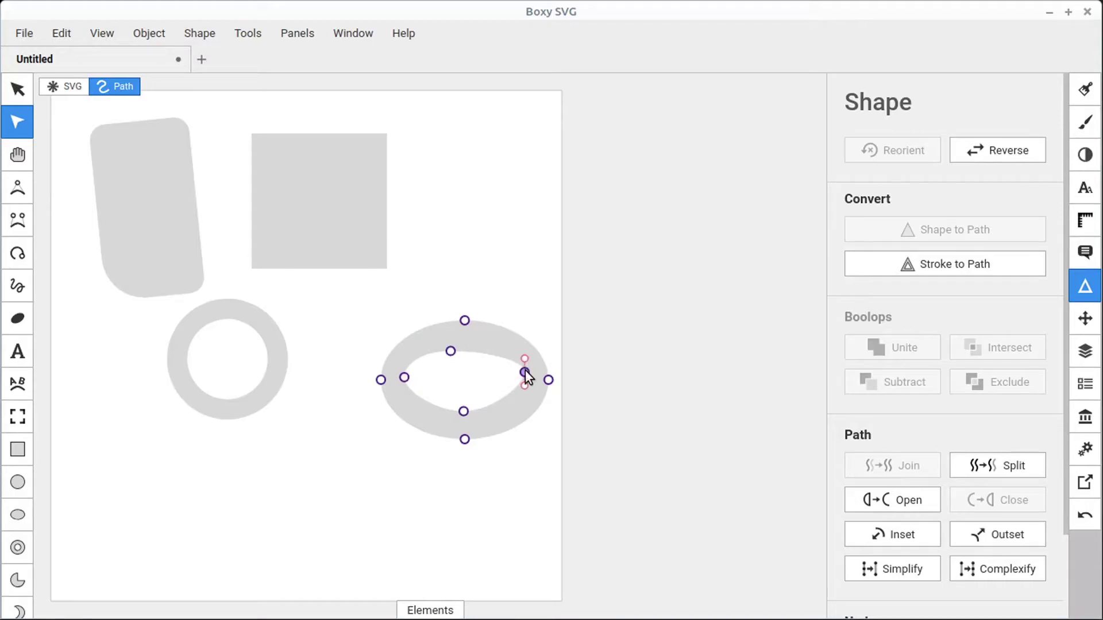
left_click_drag(463, 411, 463, 428)
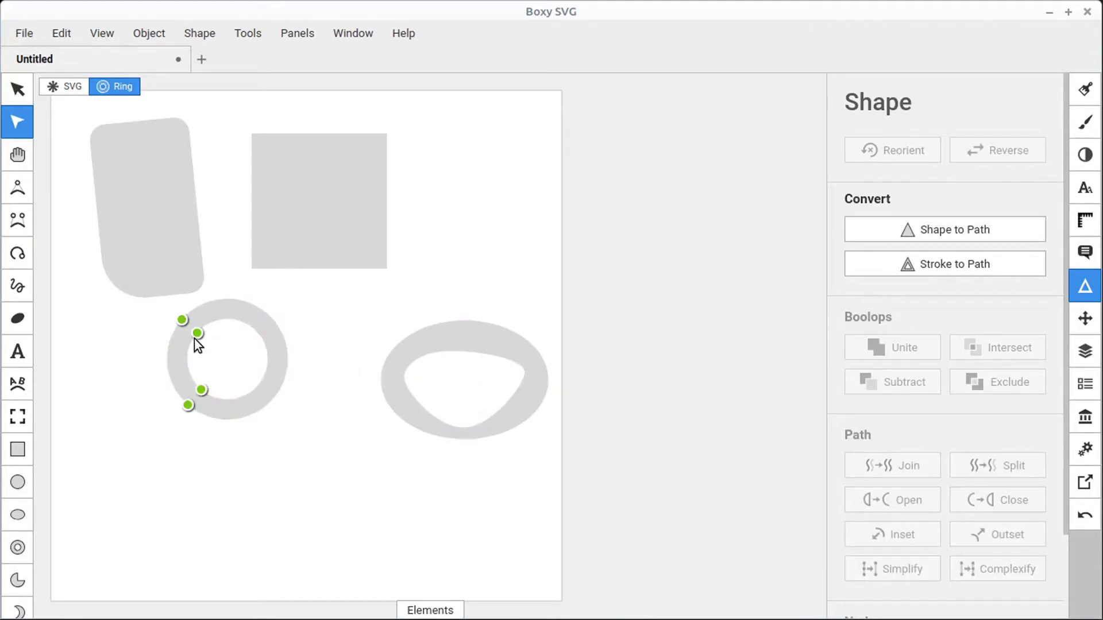
mouse_move(198, 333)
left_mouse_down()
mouse_move(226, 353)
mouse_move(177, 320)
mouse_move(184, 329)
left_mouse_up()
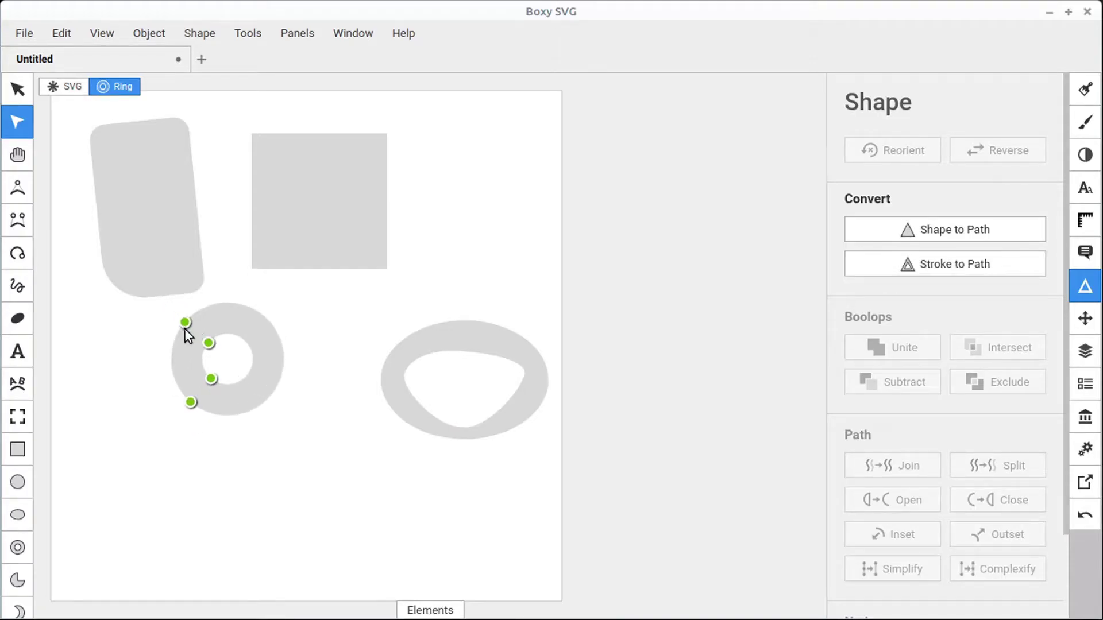
Step: Inspect the ring and blob markup in Elements, widening the ring's inner radius to 32.187
left_click(428, 610)
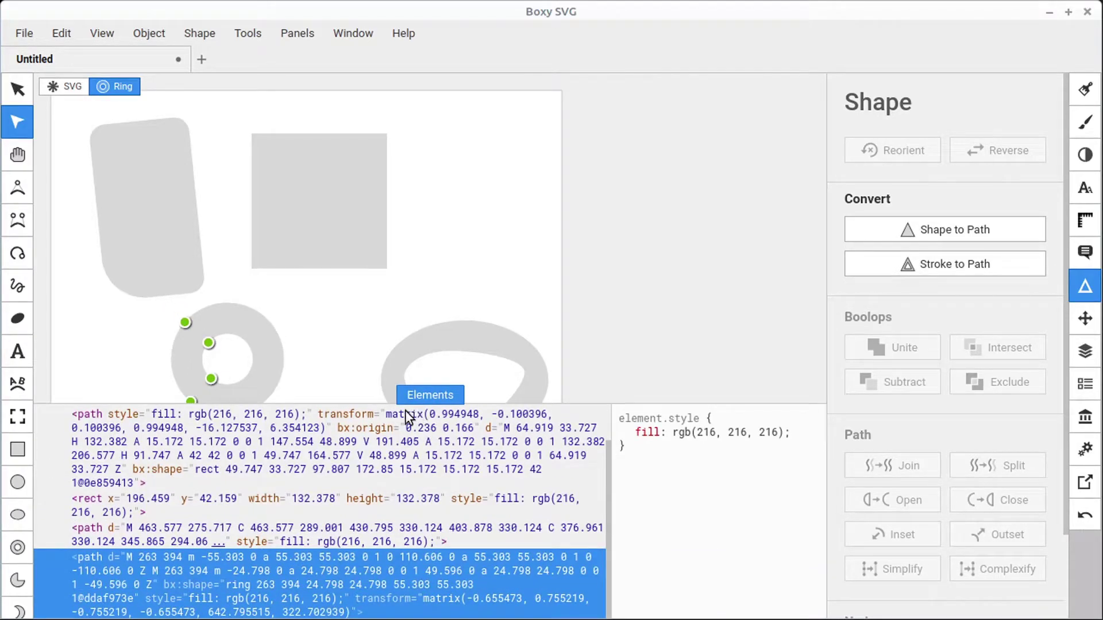
left_click(358, 576)
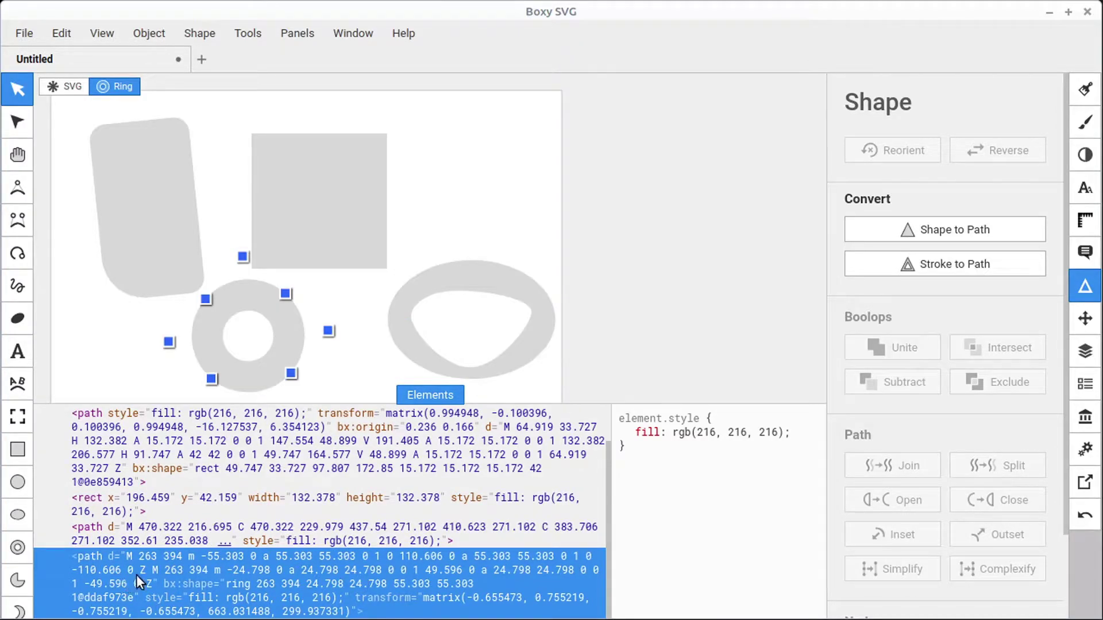
left_click(473, 280)
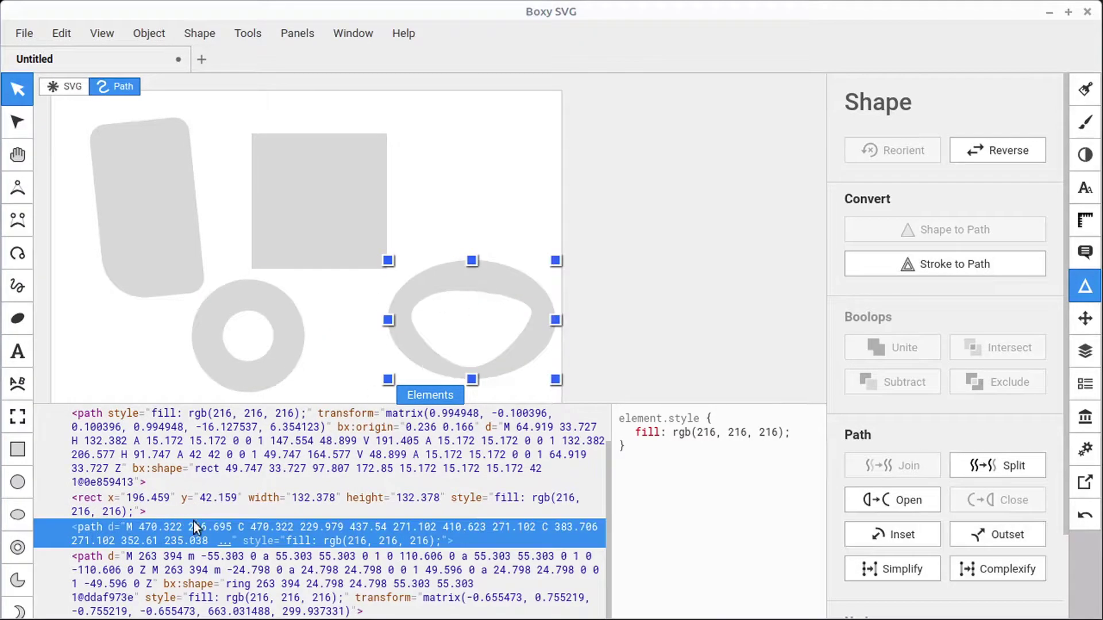
left_click(241, 296)
left_click(17, 127)
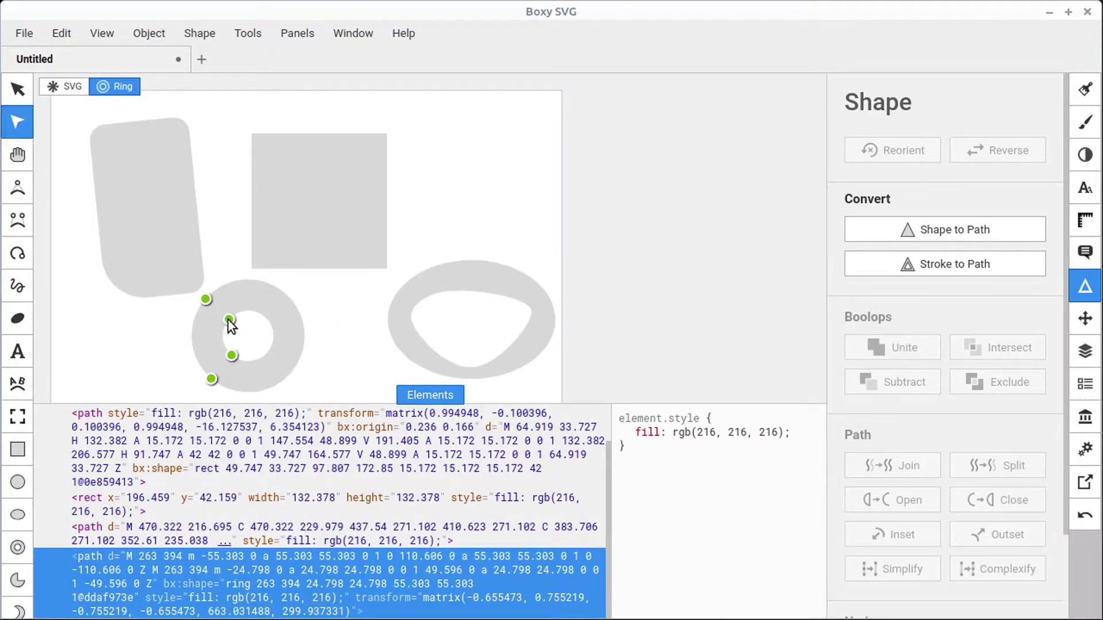
left_click_drag(241, 332, 223, 315)
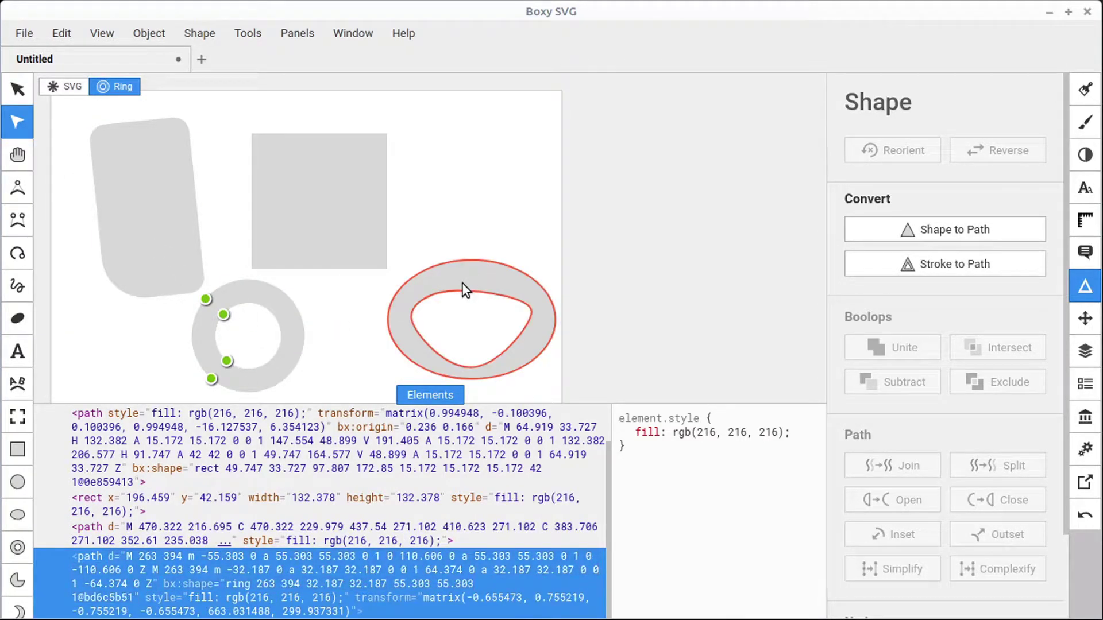
left_click(477, 273)
left_click(252, 294)
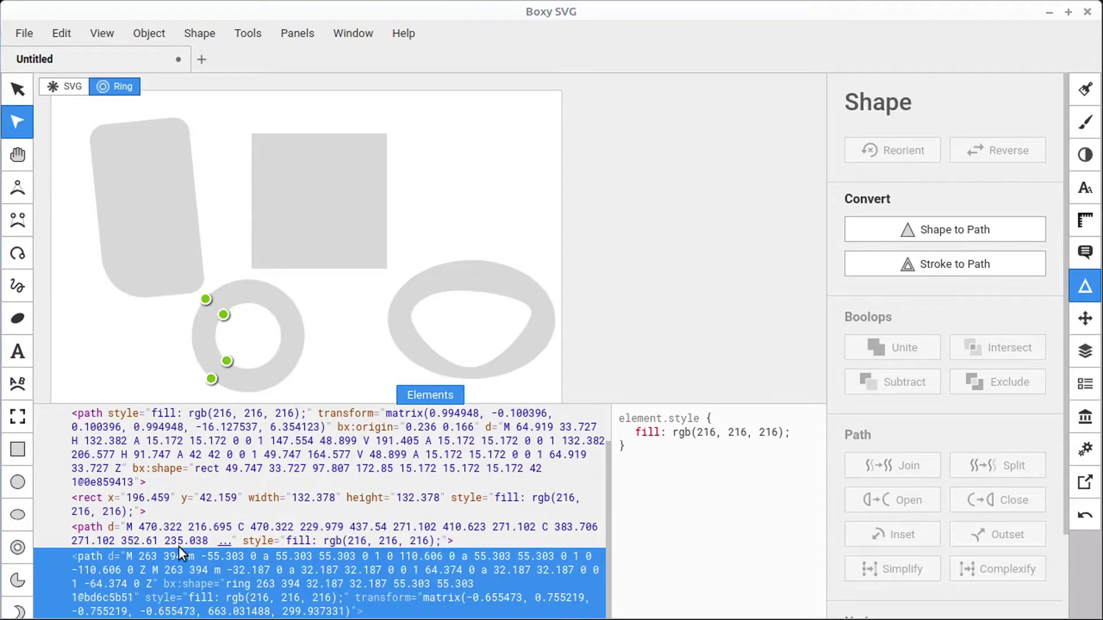
left_click(429, 396)
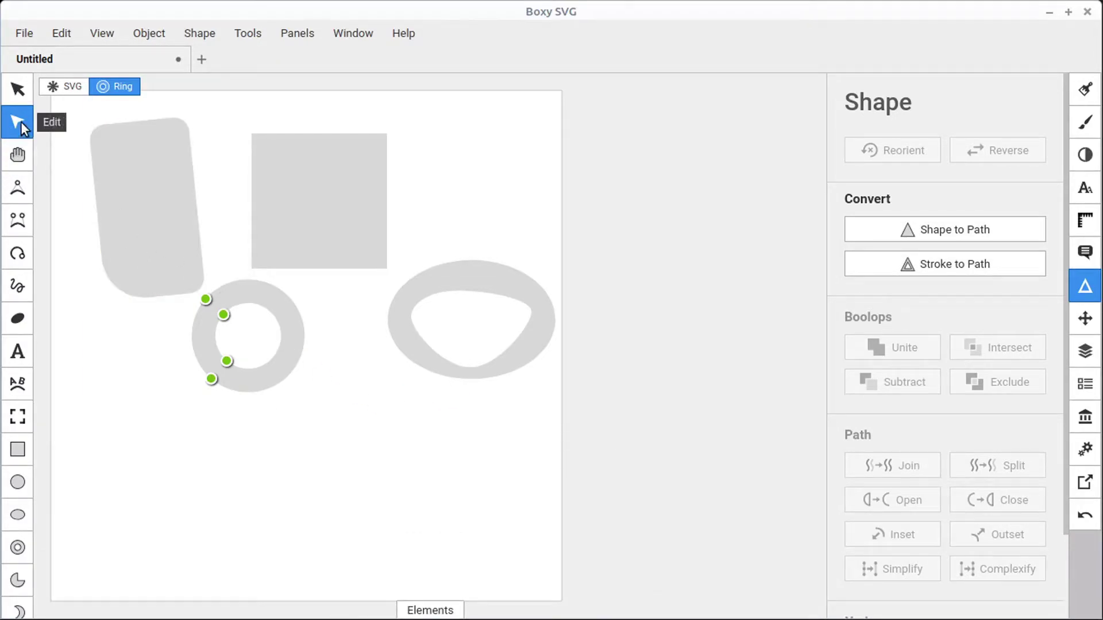
Step: Move the ring lower, convert it to a path, and drag an inner node into a lopsided hole
left_click(17, 89)
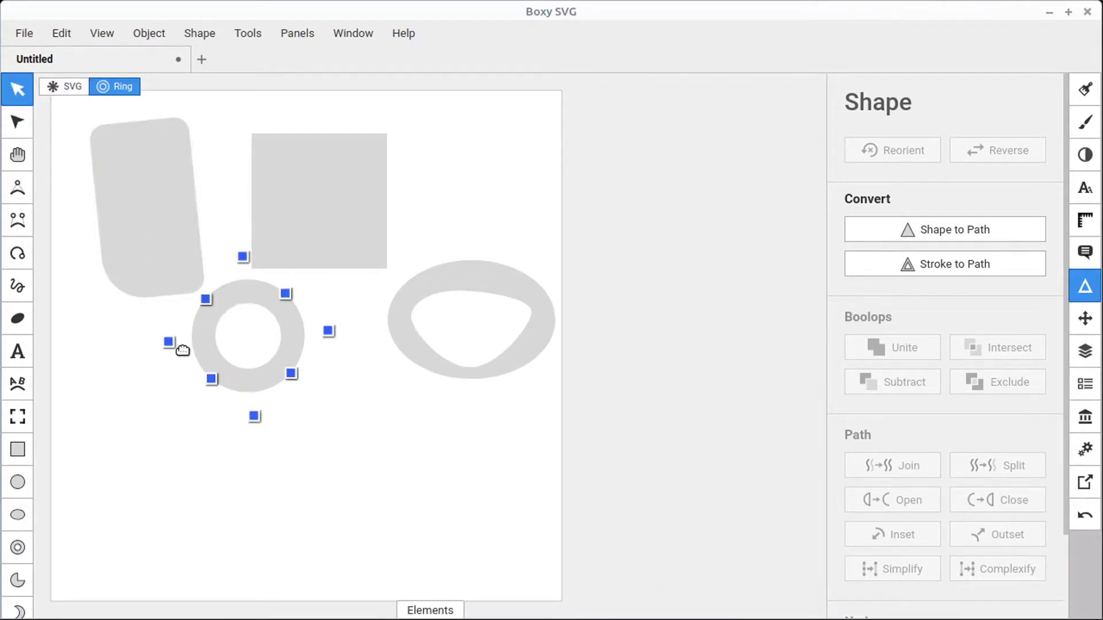
left_click_drag(231, 299, 237, 341)
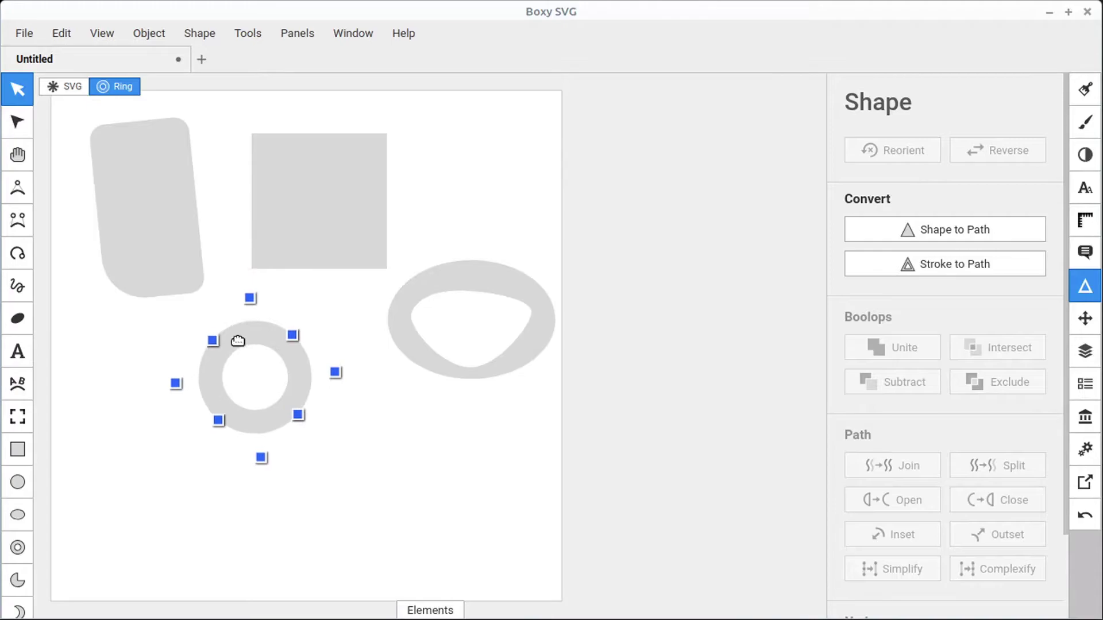
left_click(946, 229)
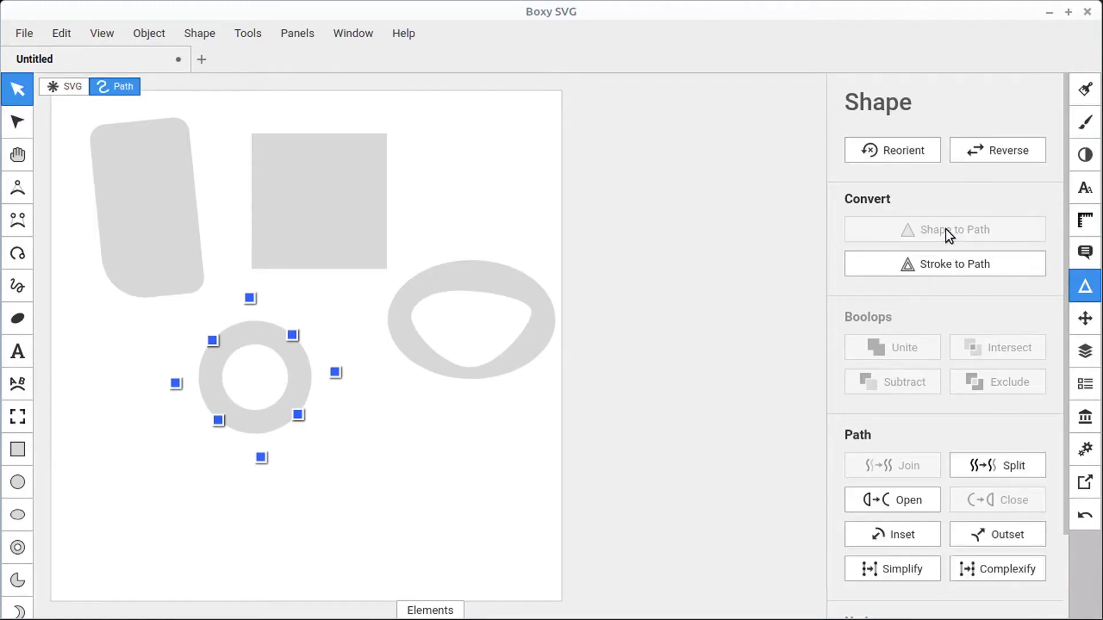
left_click(17, 122)
left_click_drag(247, 364, 233, 343)
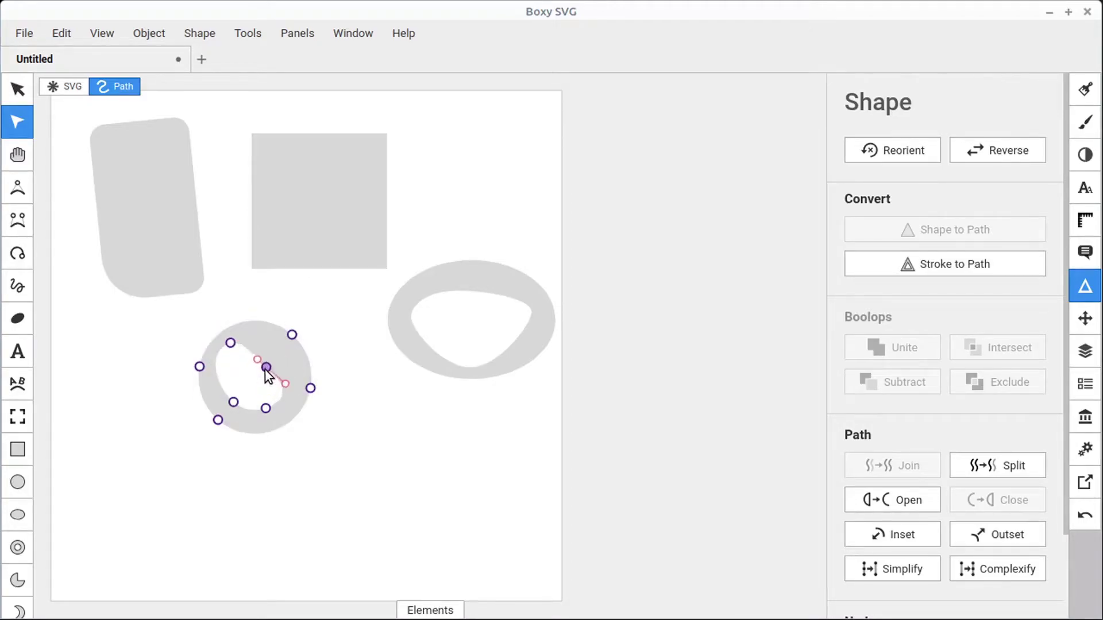
left_click(446, 289)
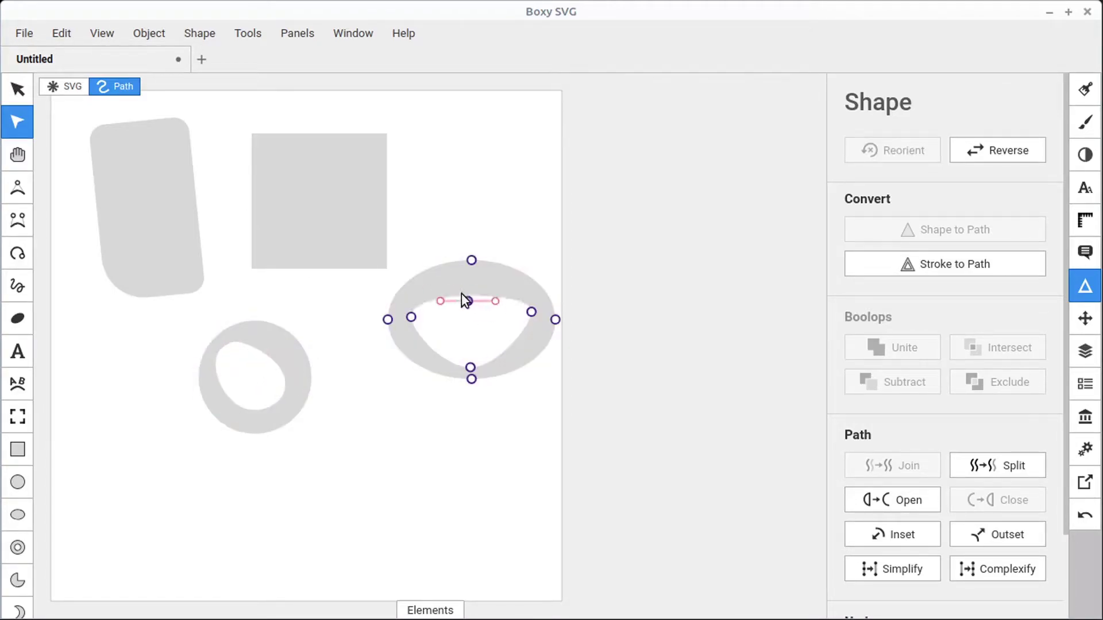
left_click(354, 203)
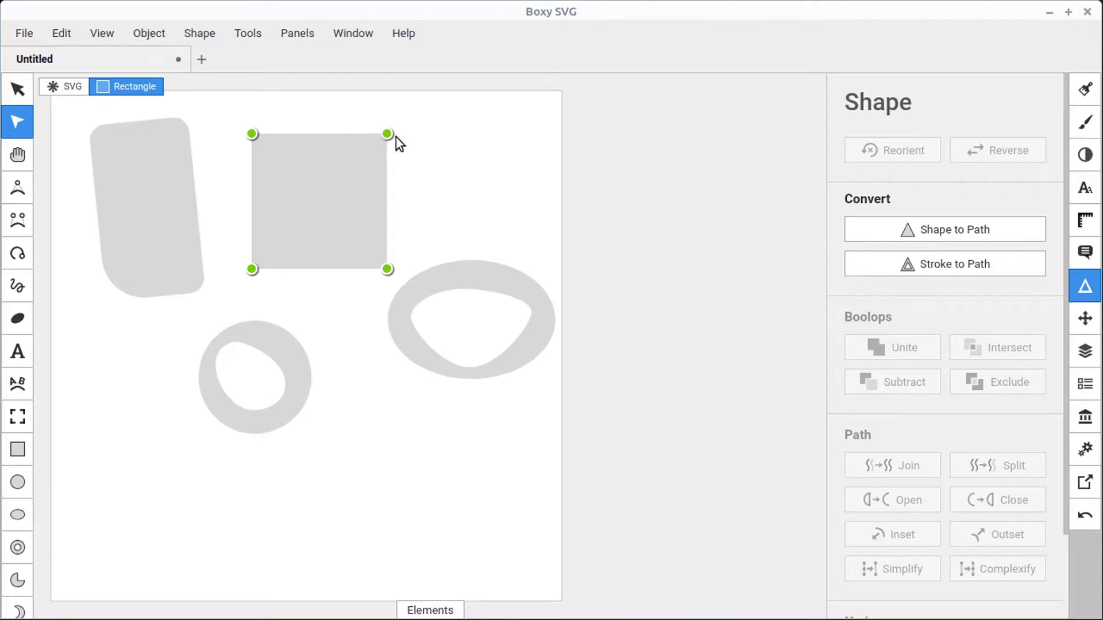
Step: Round the square's corners, then draw a new lower-left ring and shrink its outer edge
mouse_move(381, 134)
left_mouse_down()
mouse_move(349, 137)
mouse_move(368, 137)
left_mouse_up()
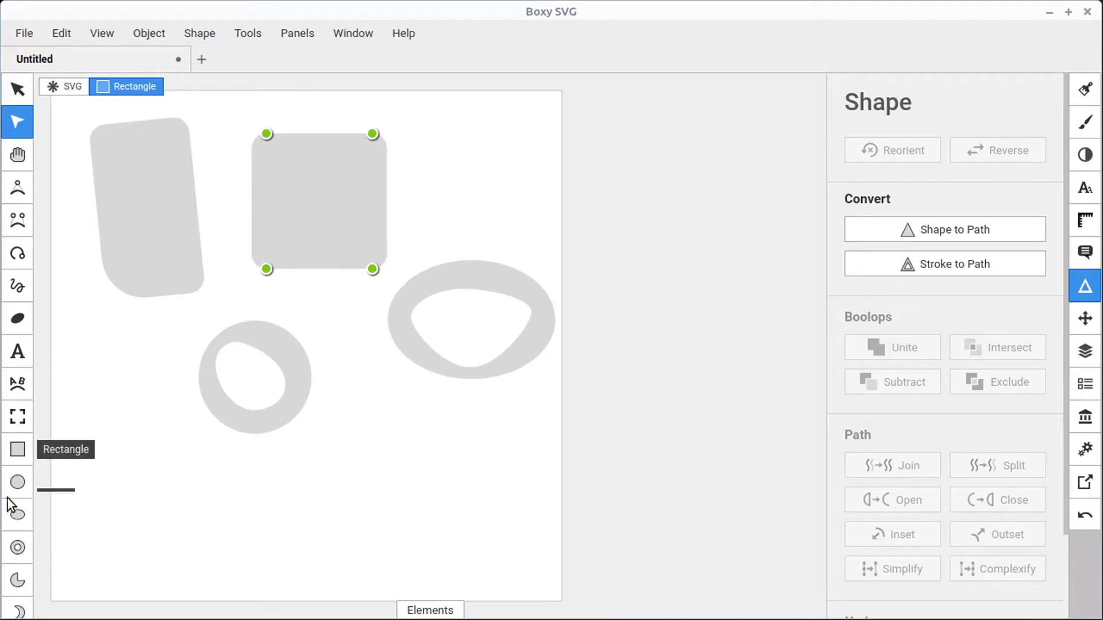
left_click(18, 547)
left_click_drag(139, 392, 184, 448)
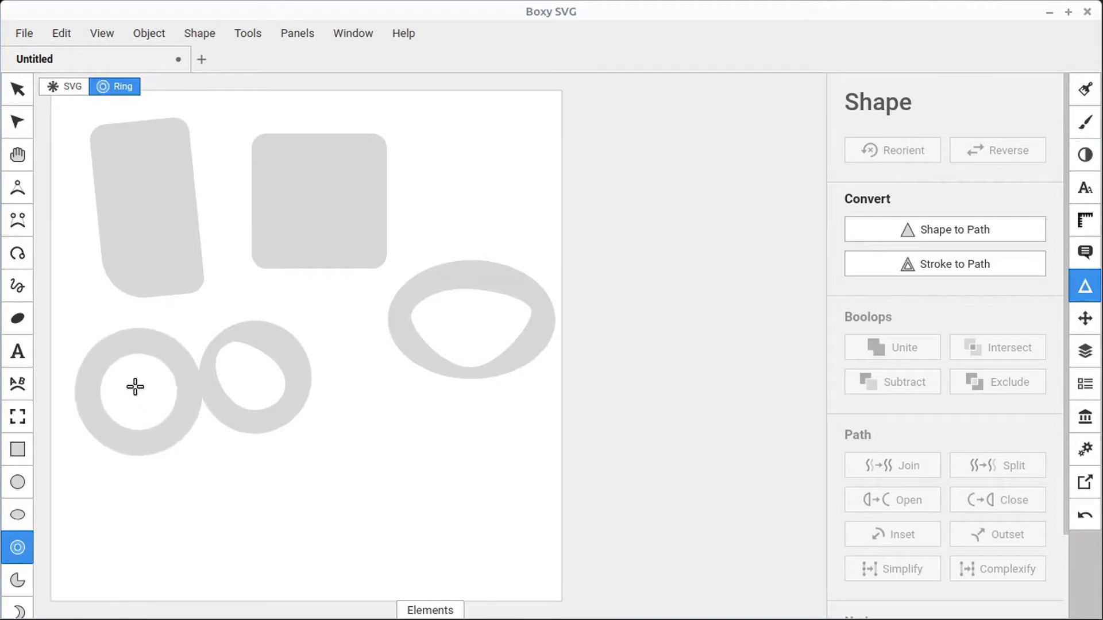
left_click(18, 122)
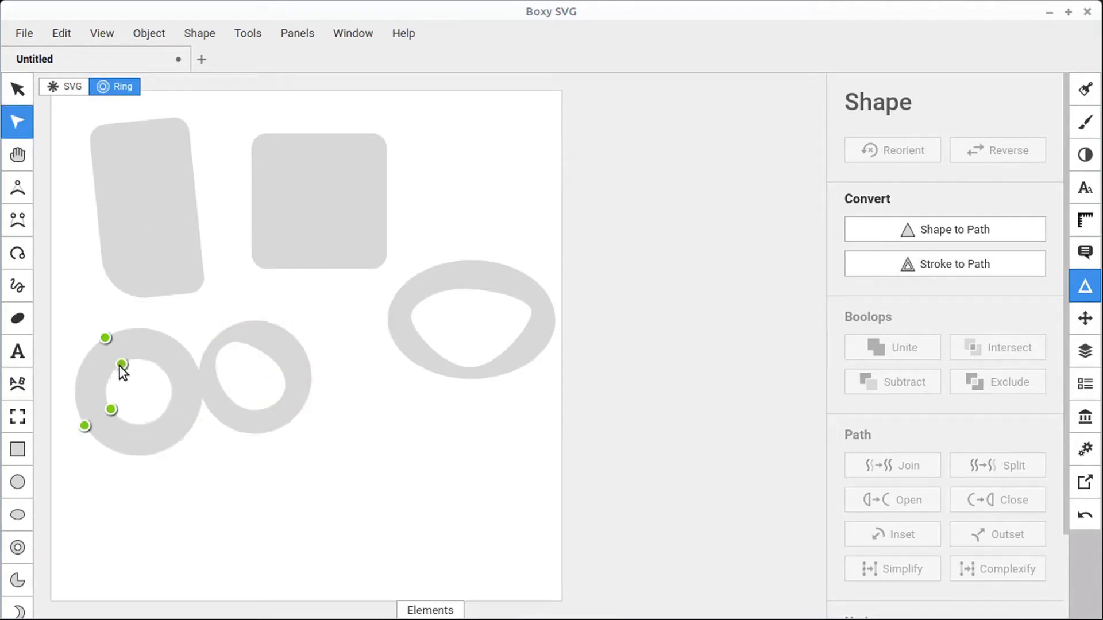
mouse_move(106, 339)
left_mouse_down()
mouse_move(87, 318)
mouse_move(108, 344)
left_mouse_up()
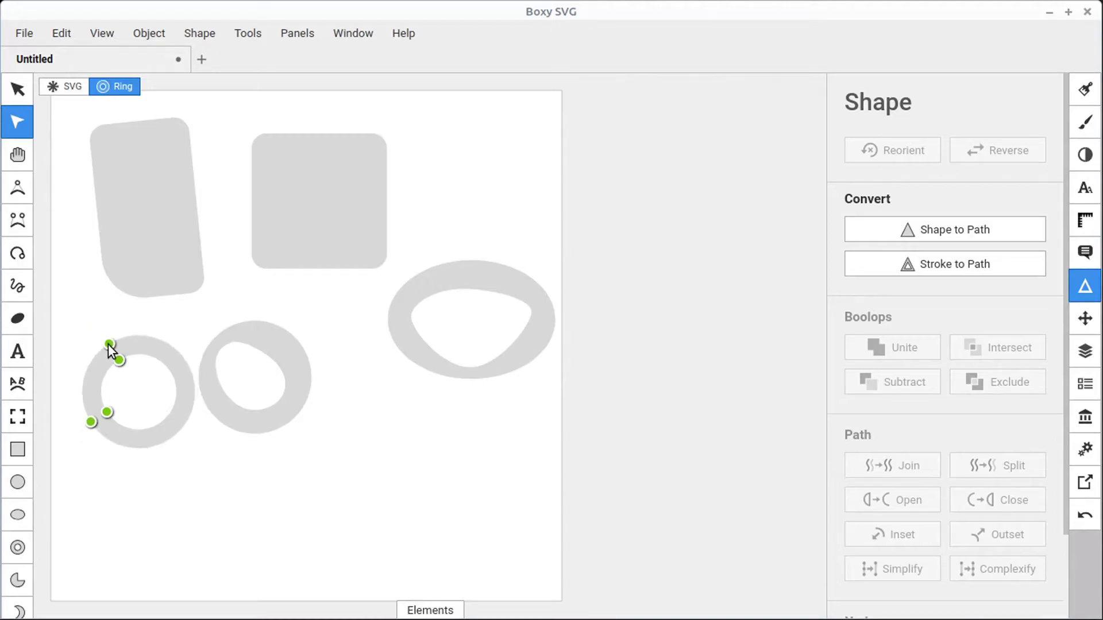
left_click(17, 580)
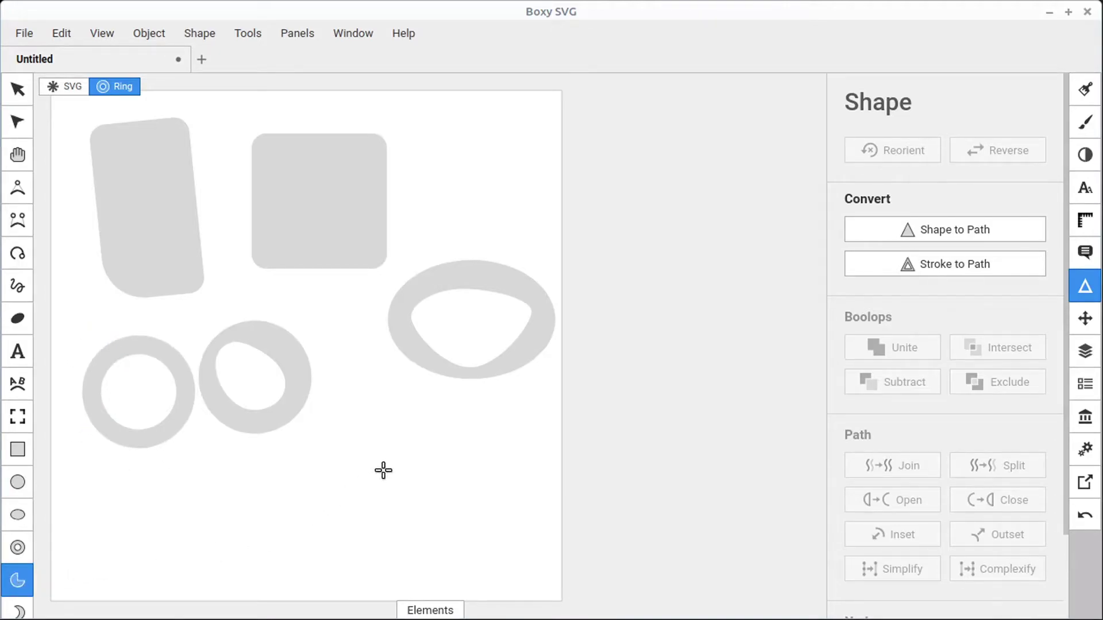
Step: Draw a pie below the rings, then narrow its wedge, shrink its radius, hollow its centre and reposition the arc's end
left_click_drag(395, 465, 436, 524)
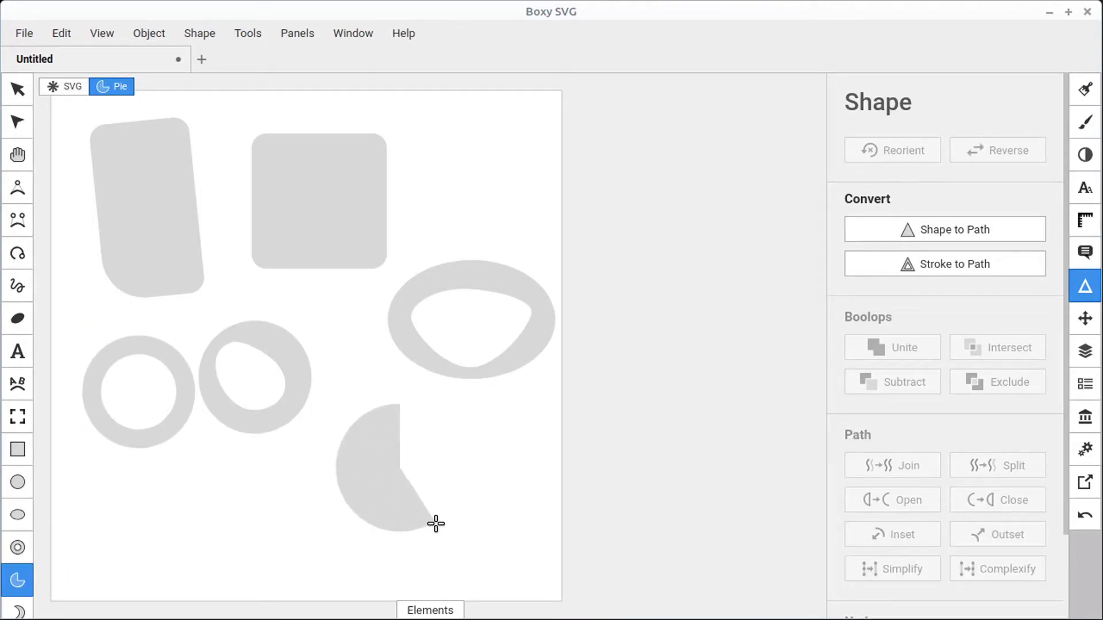
left_click(15, 123)
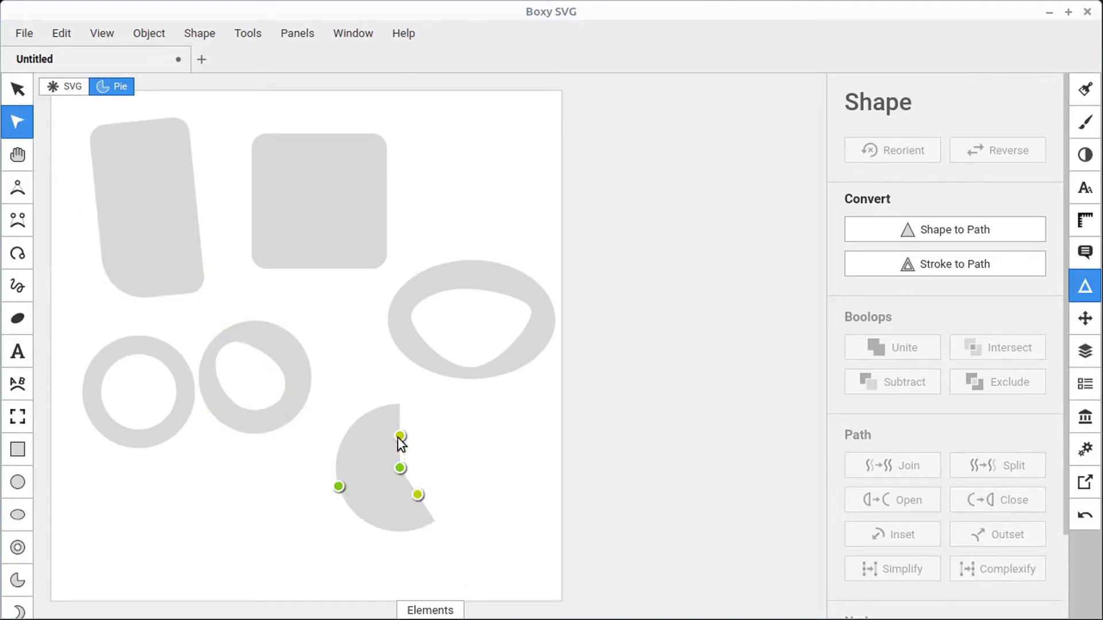
left_click_drag(401, 438, 434, 472)
mouse_move(344, 432)
left_mouse_down()
mouse_move(294, 412)
mouse_move(346, 442)
left_mouse_up()
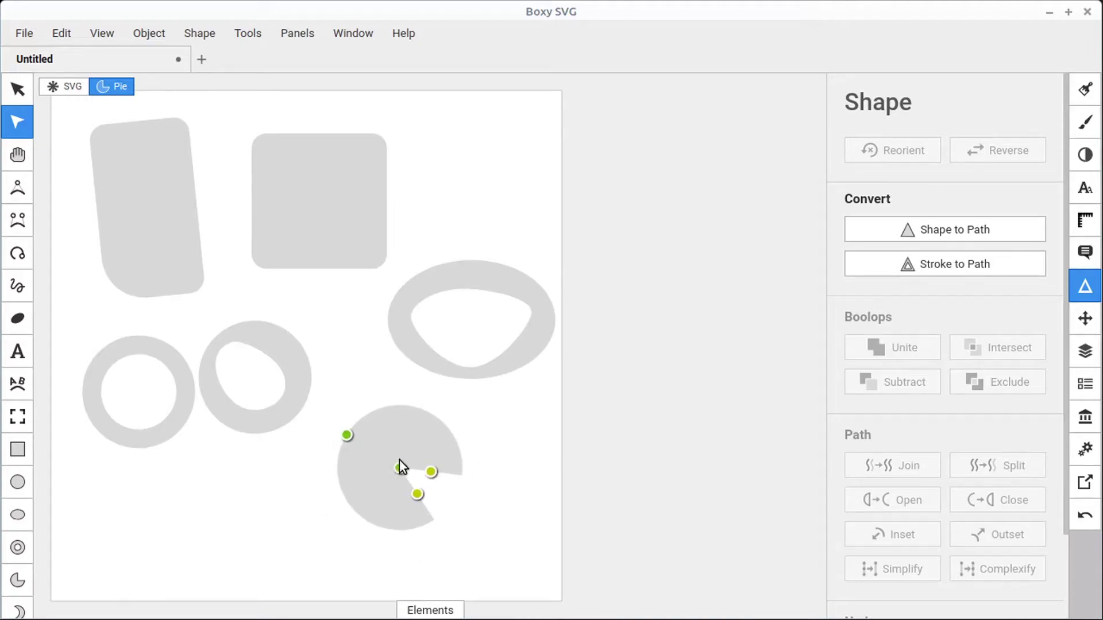
left_click_drag(400, 466, 366, 457)
left_click_drag(449, 475, 440, 430)
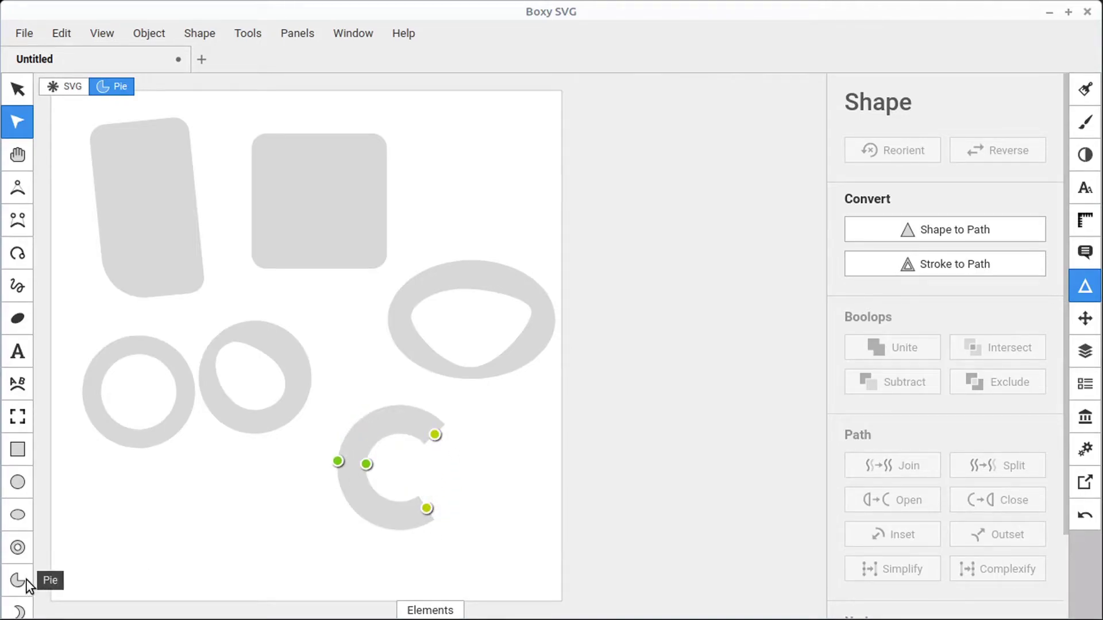
left_click(21, 613)
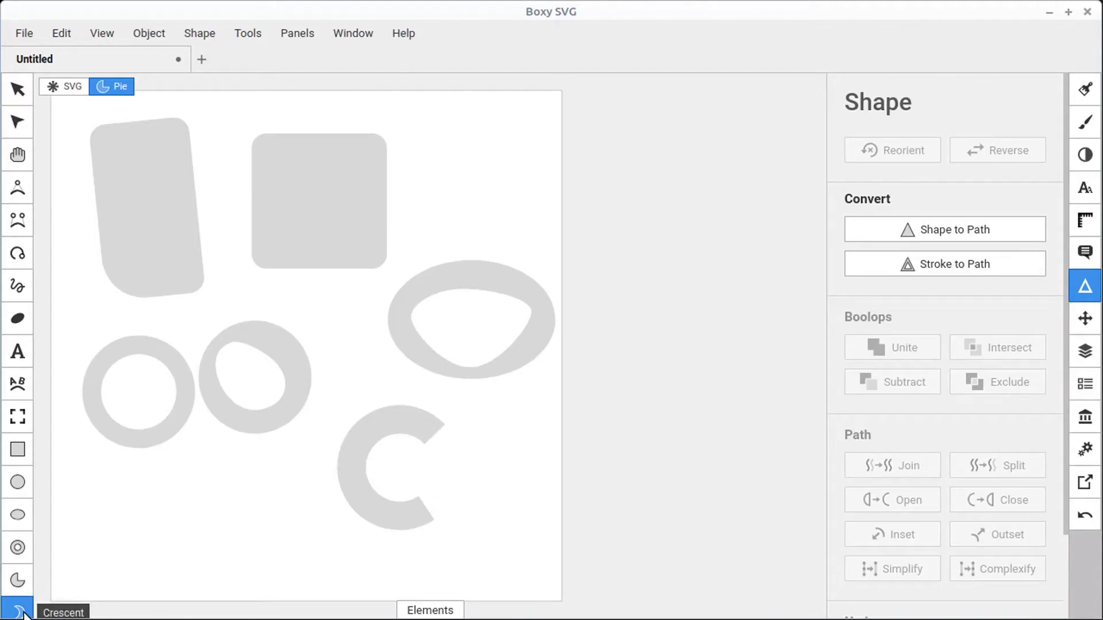
Step: Draw a crescent below the lower-left rings
scroll(18, 577, "down", 5)
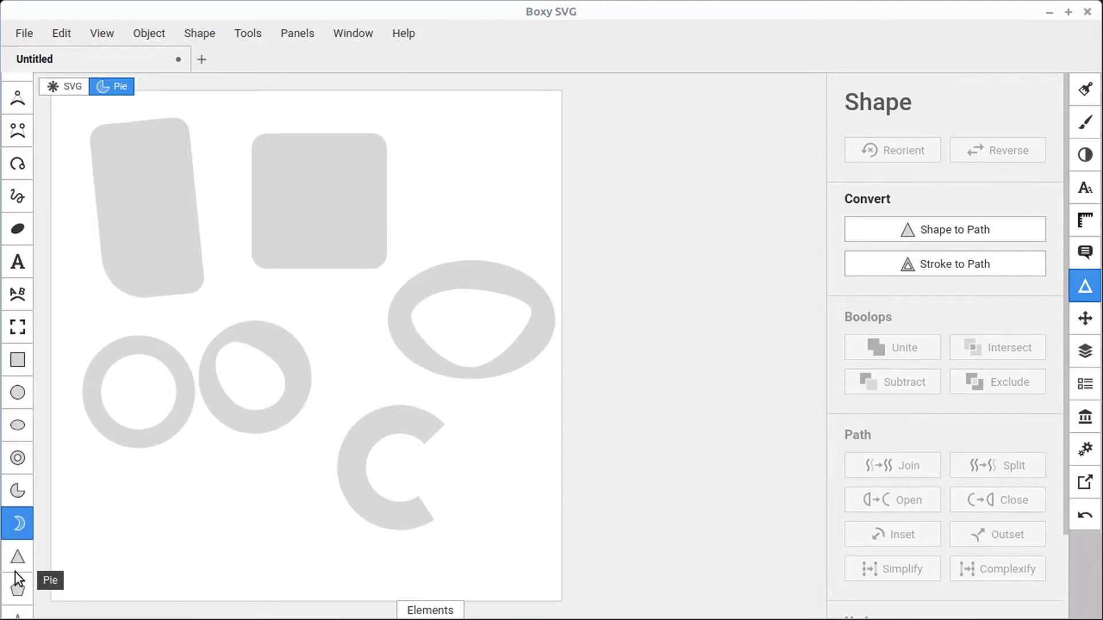
left_click_drag(197, 492, 224, 541)
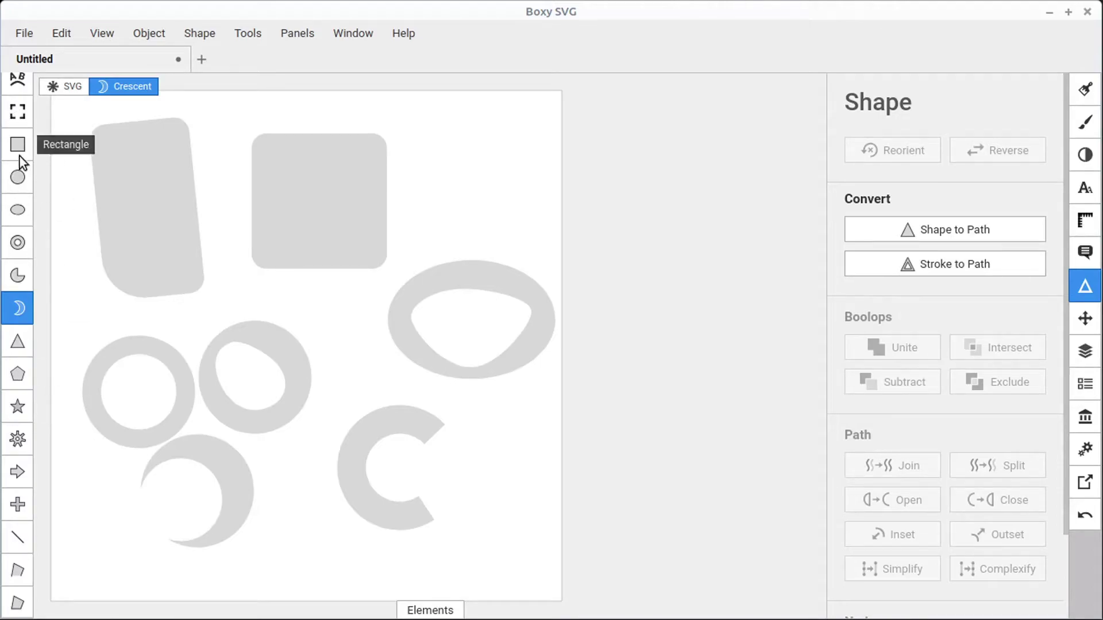
scroll(13, 313, "up", 2)
scroll(12, 315, "up", 3)
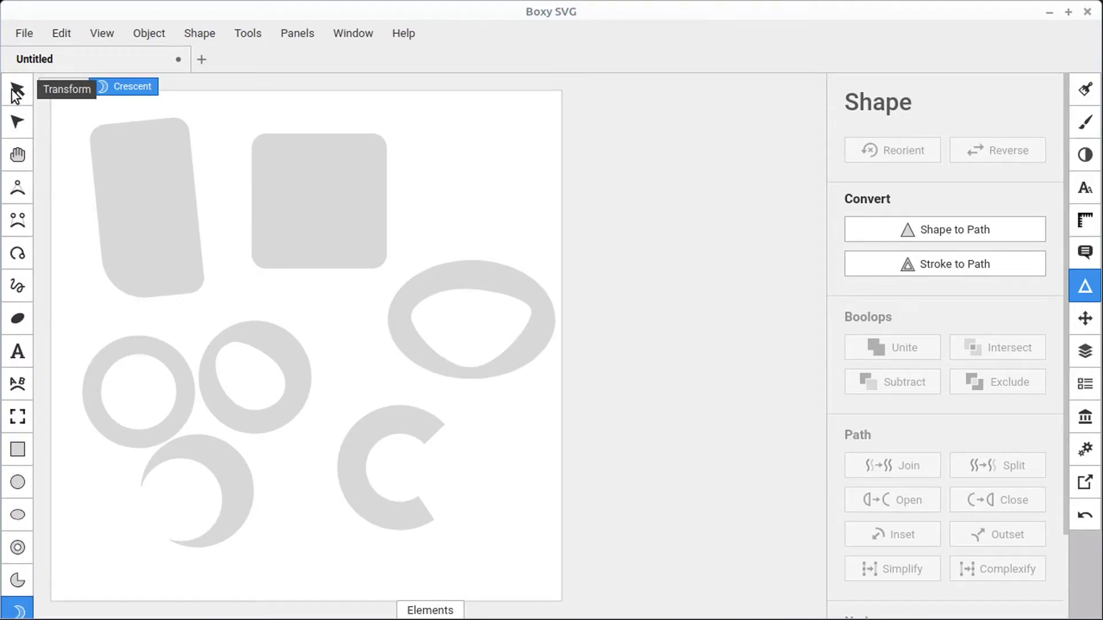
scroll(11, 425, "down", 1)
scroll(12, 431, "down", 3)
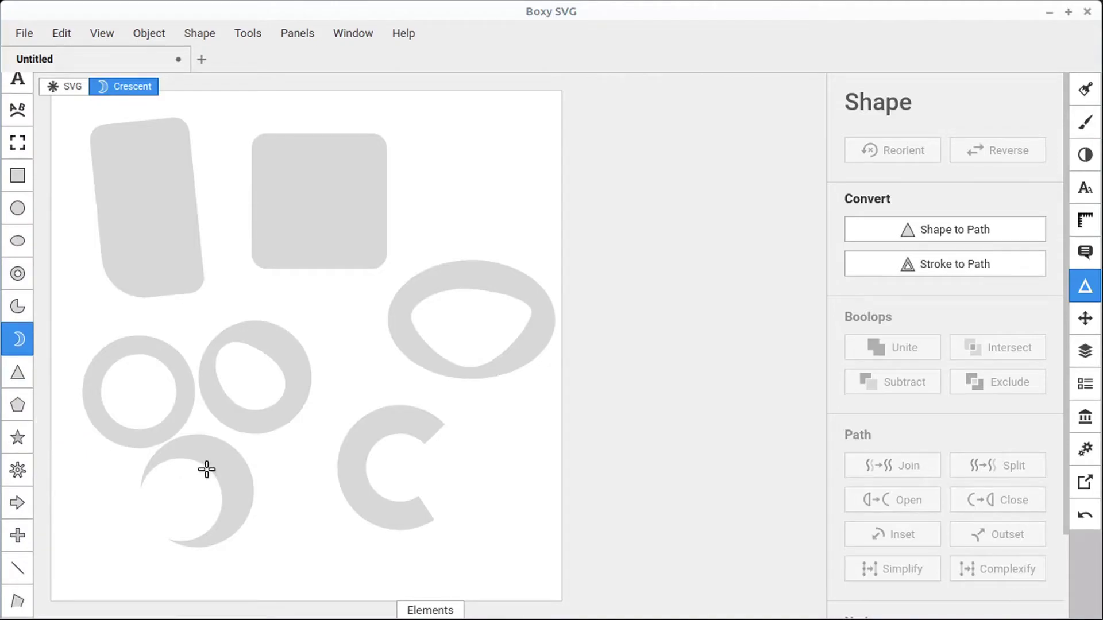
Step: Shift the crescent to the right and reshape its inner curve
left_click(204, 475)
left_click_drag(216, 462, 269, 471)
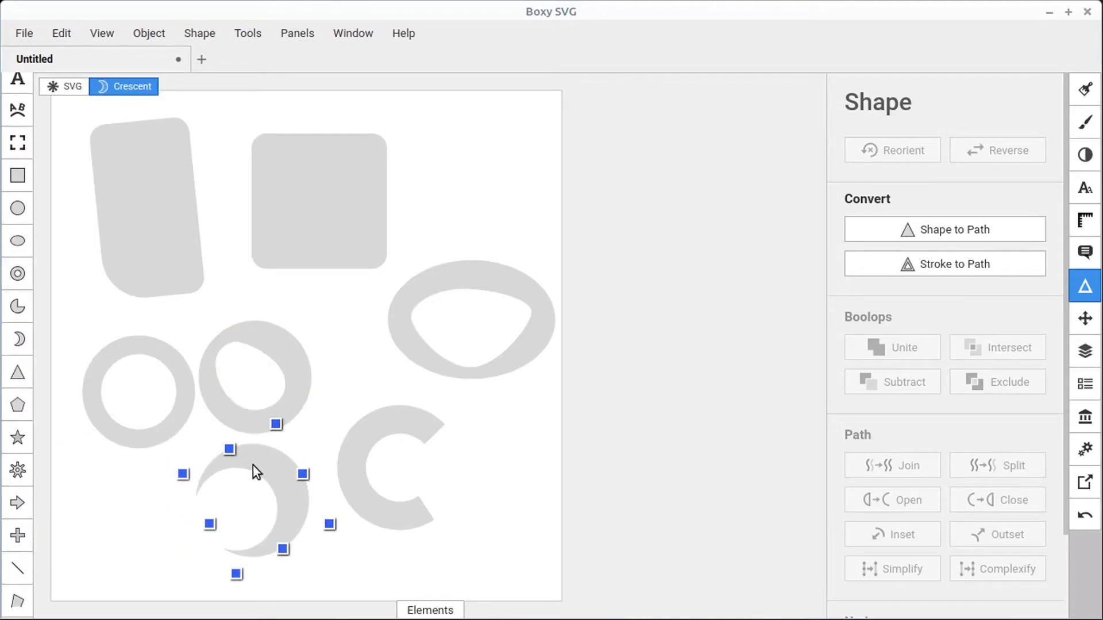
left_click(260, 462)
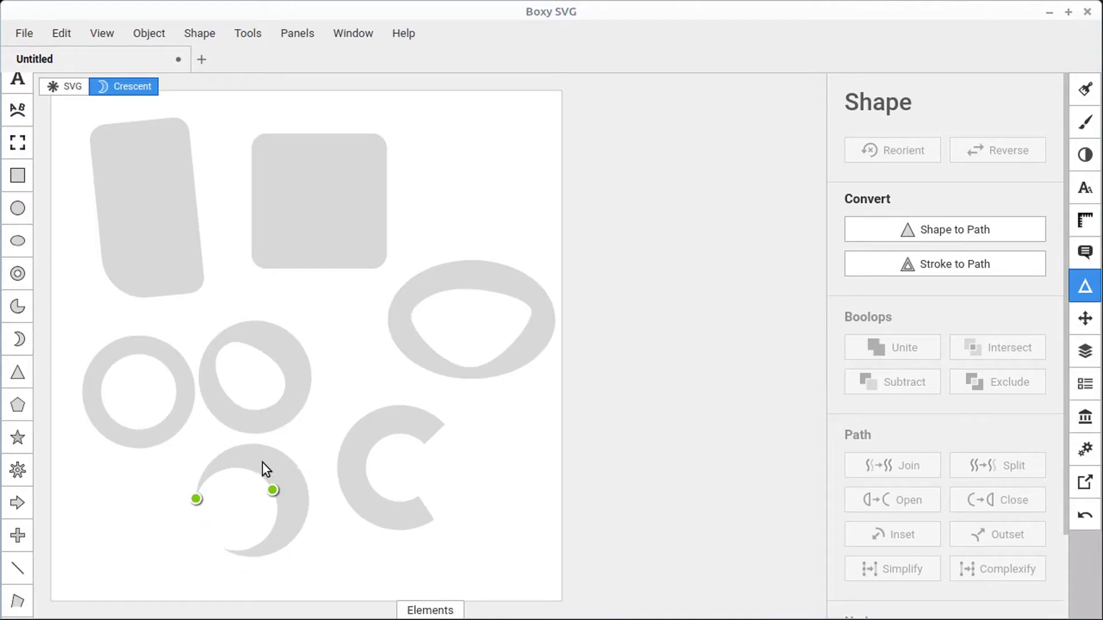
mouse_move(273, 491)
left_mouse_down()
mouse_move(226, 509)
mouse_move(285, 486)
mouse_move(230, 512)
mouse_move(196, 503)
mouse_move(281, 460)
mouse_move(256, 480)
mouse_move(260, 494)
mouse_move(213, 519)
mouse_move(267, 492)
left_mouse_up()
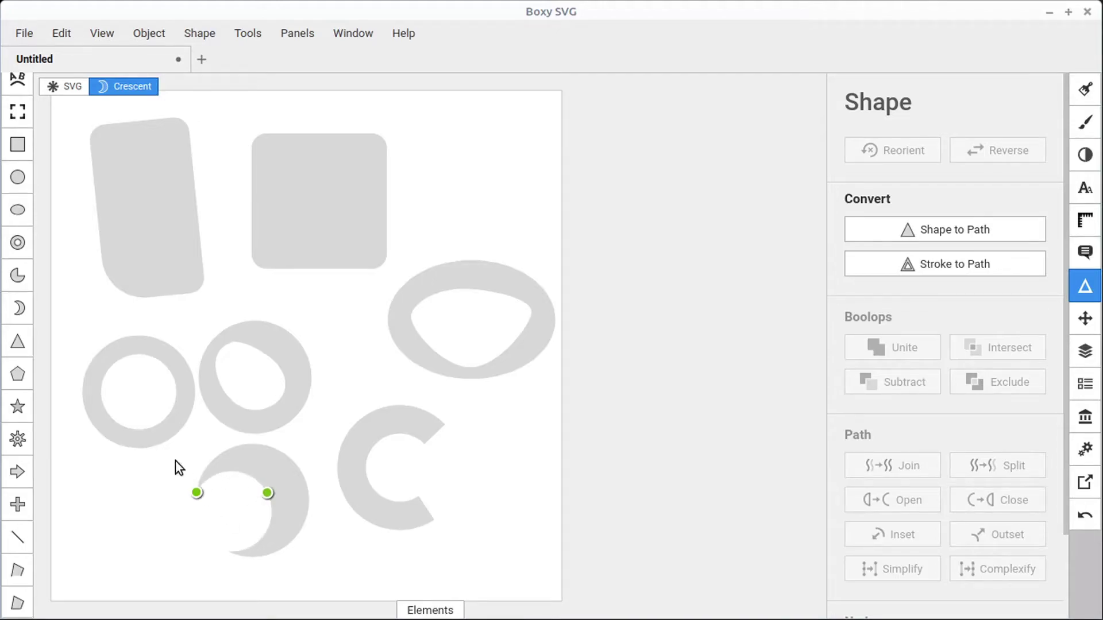
left_click(17, 342)
Step: Draw a triangle right of the square, reposition its top vertex and round its corners
left_click_drag(433, 179, 476, 229)
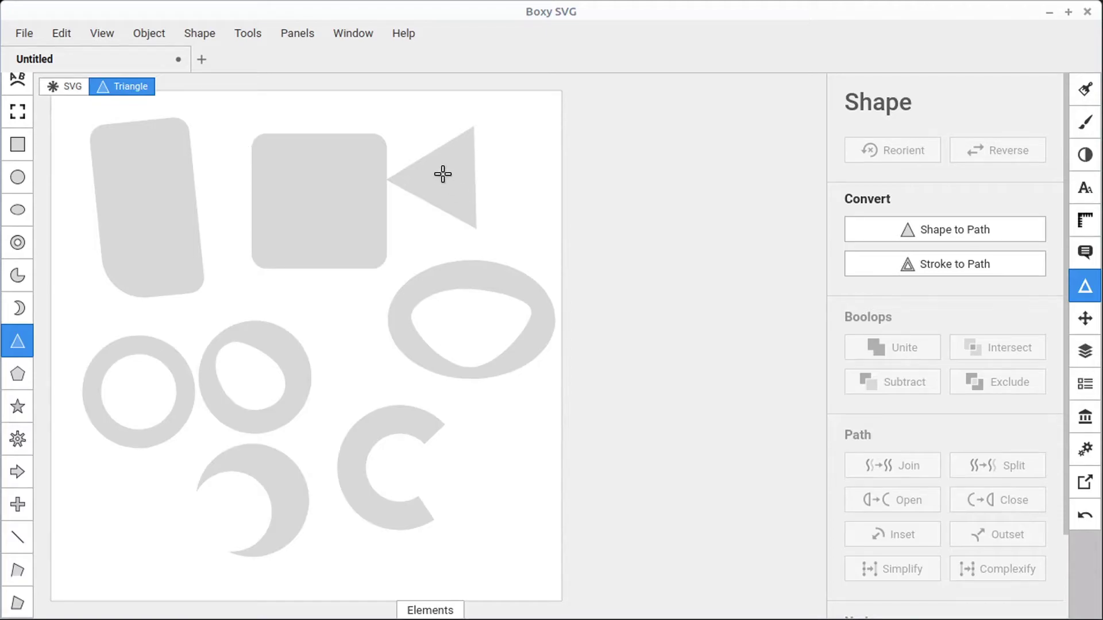
key("v")
left_click_drag(440, 181, 458, 188)
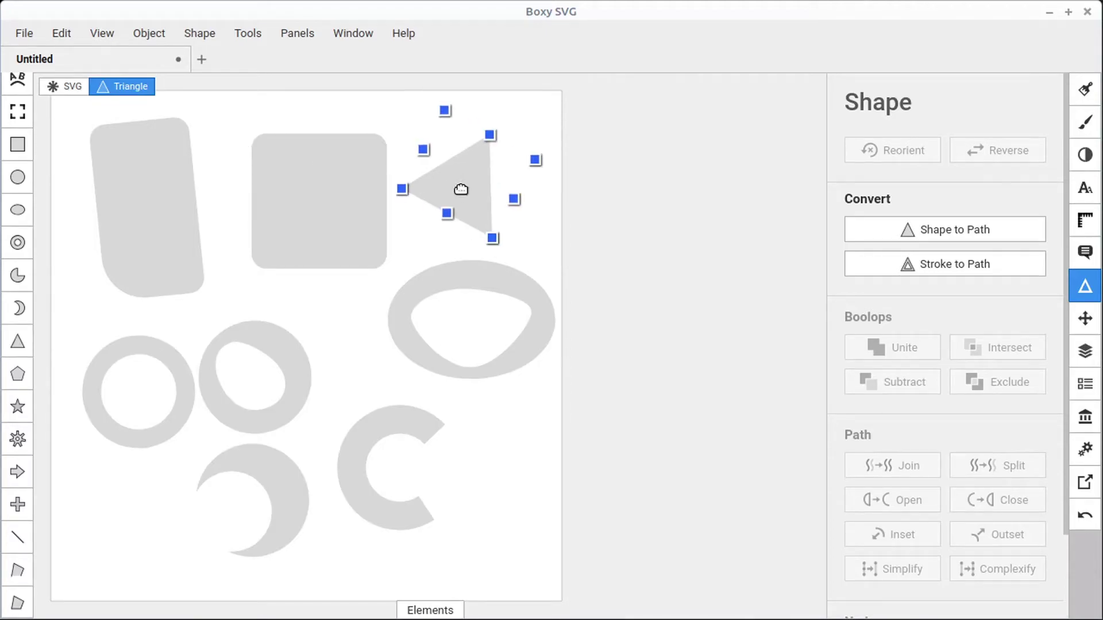
double_click(470, 182)
left_click_drag(491, 136, 538, 159)
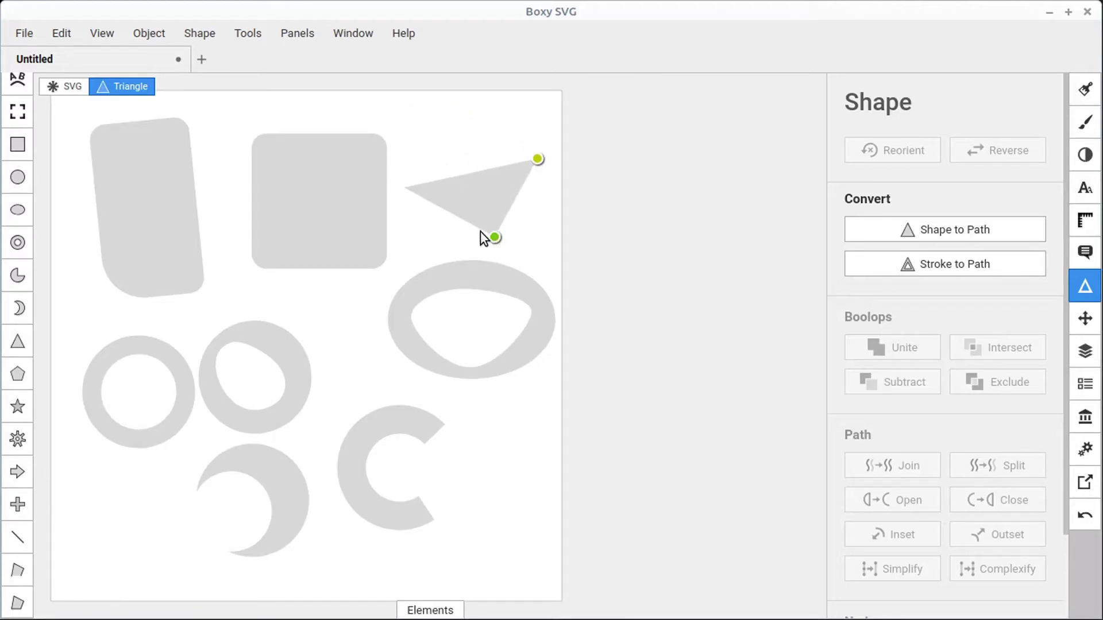
left_click_drag(456, 220, 504, 221)
left_click_drag(535, 160, 467, 147)
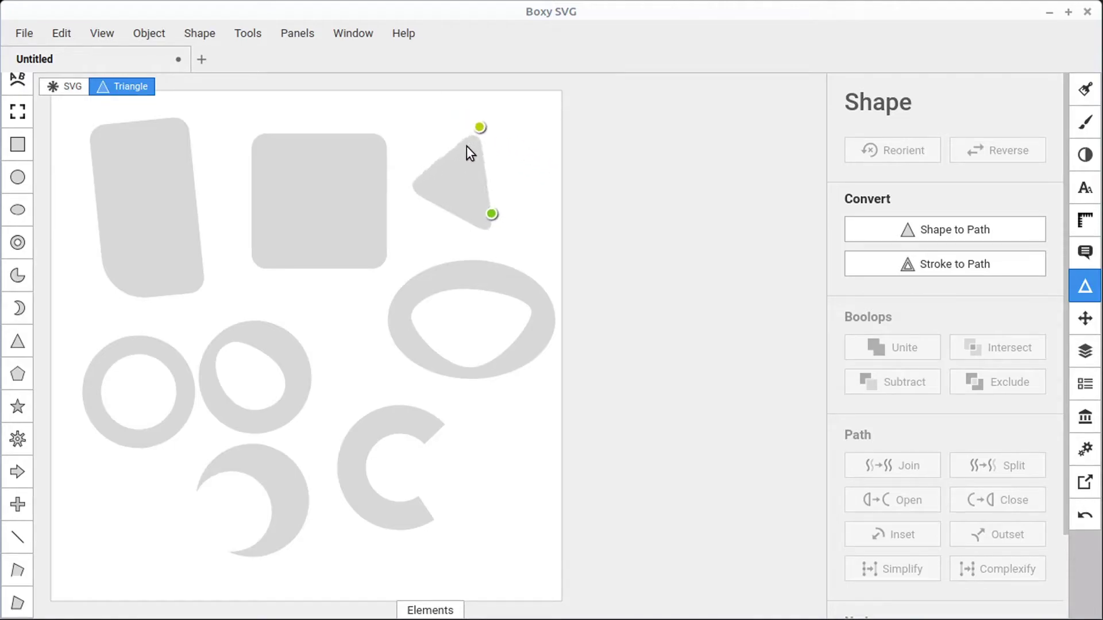
Step: Shift the triangle slightly and rotate it a little clockwise
left_click(469, 191)
left_click_drag(476, 184, 481, 182)
mouse_move(448, 120)
left_mouse_down()
mouse_move(458, 165)
mouse_move(429, 101)
mouse_move(529, 173)
mouse_move(428, 263)
mouse_move(460, 135)
mouse_move(442, 122)
left_mouse_up()
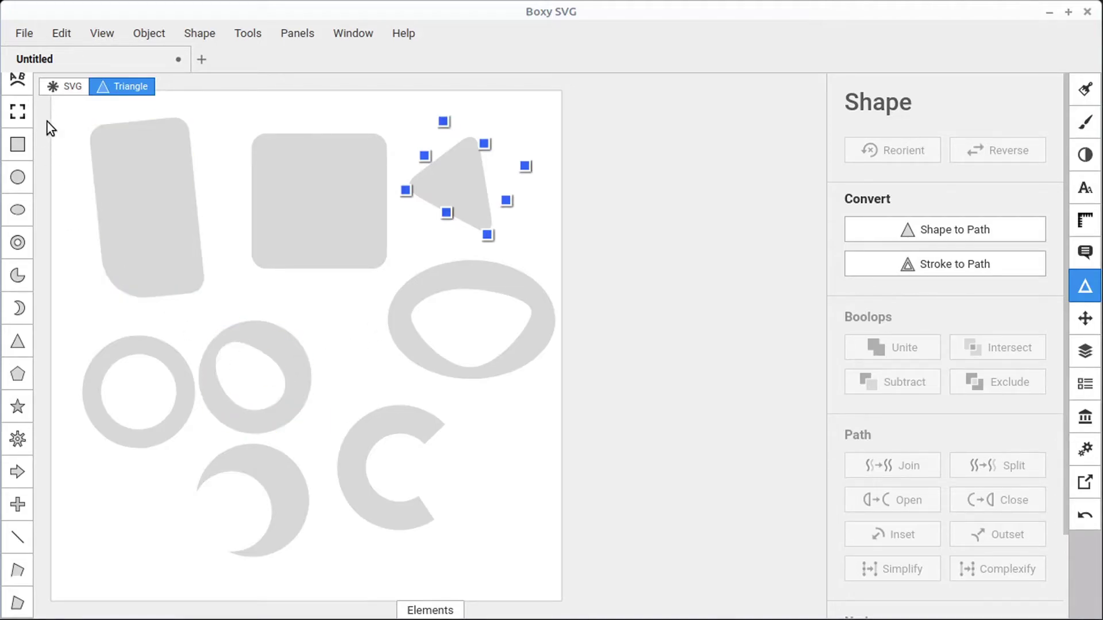
left_click_drag(552, 103, 61, 584)
Step: Delete the selected shapes plus the remaining oval and circular rings
key("Delete")
left_click(439, 290)
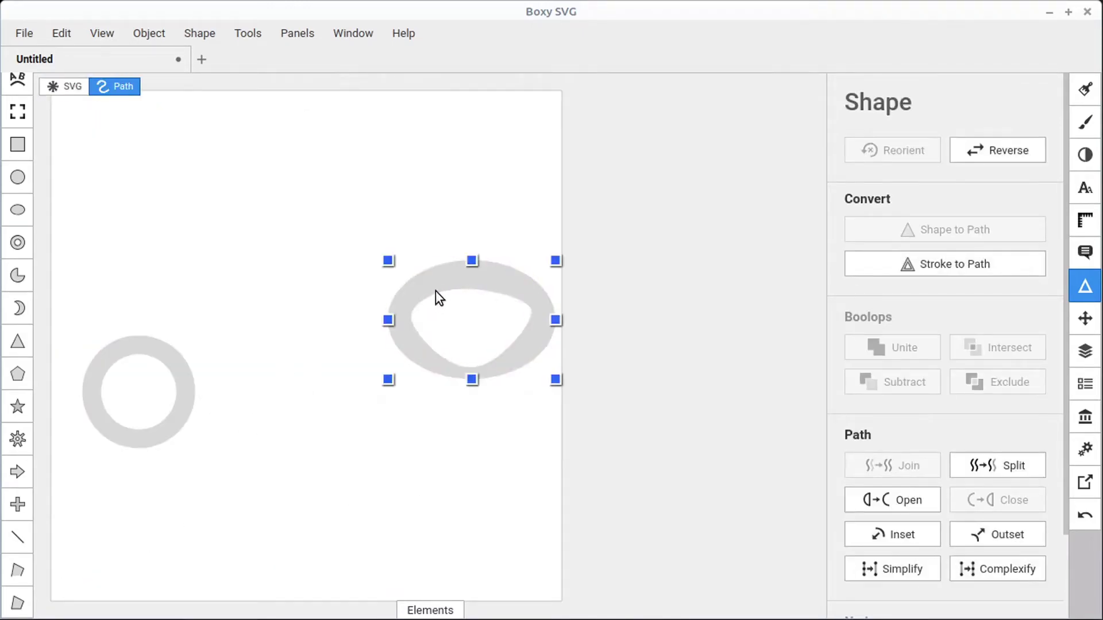
key("Delete")
left_click(176, 381)
key("Delete")
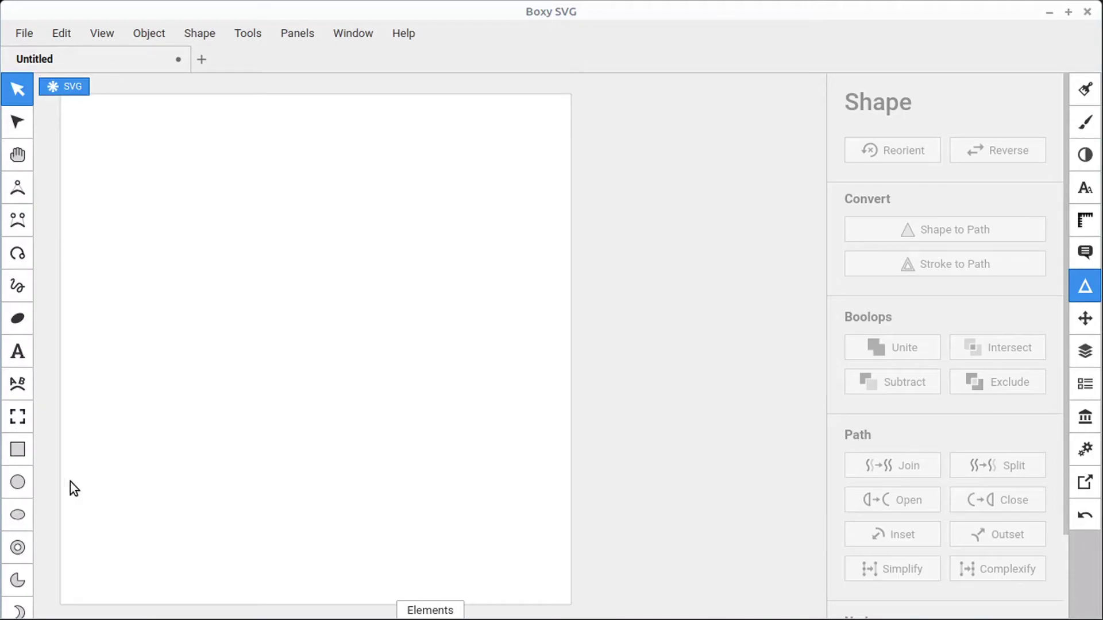
Step: Draw a circle on the left of the canvas and enlarge it via its radius handle
left_click(18, 483)
left_click_drag(144, 314, 198, 378)
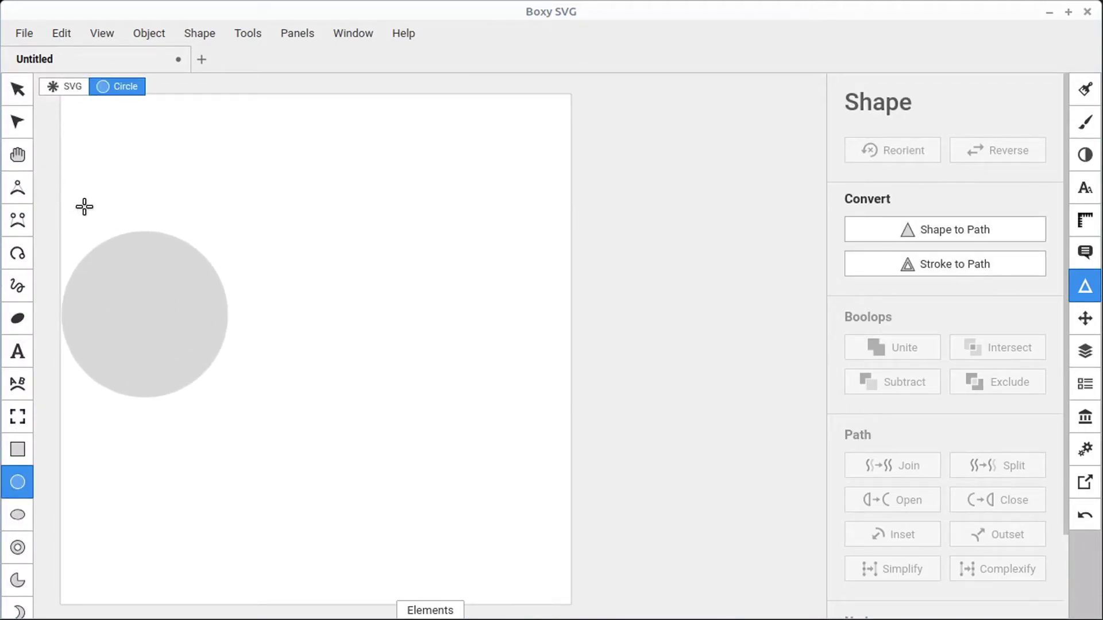
key("v")
key("e")
mouse_move(229, 316)
left_mouse_down()
mouse_move(190, 320)
mouse_move(247, 332)
mouse_move(202, 326)
mouse_move(240, 326)
mouse_move(225, 326)
left_mouse_up()
Step: Draw a wide ellipse right of the circle, adjust its radii, and move it up-left
left_click(28, 513)
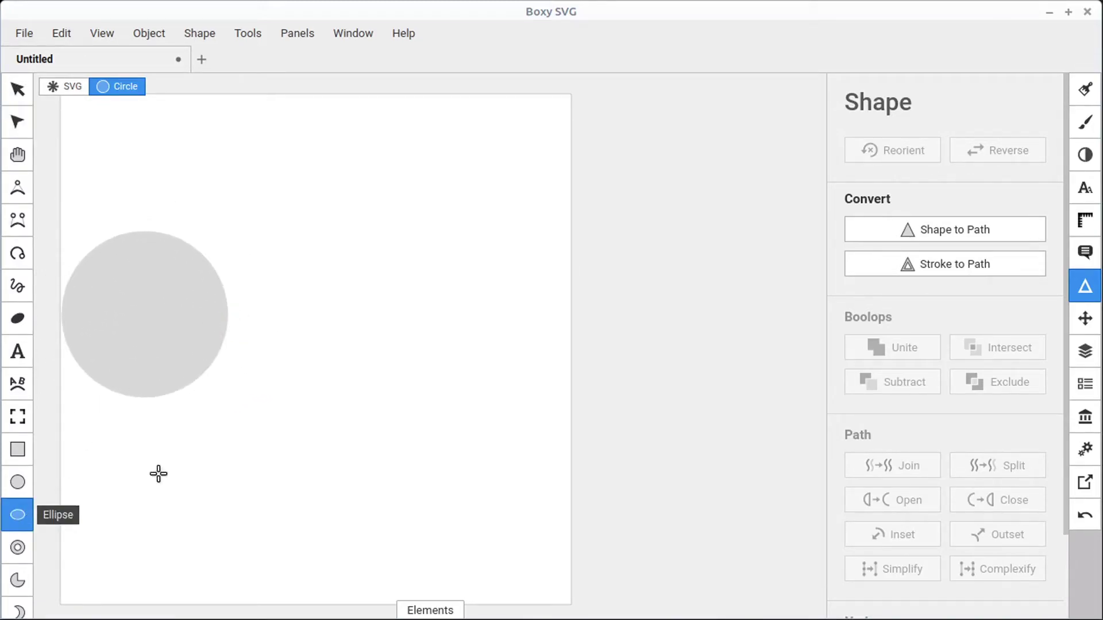
left_click_drag(345, 286, 574, 382)
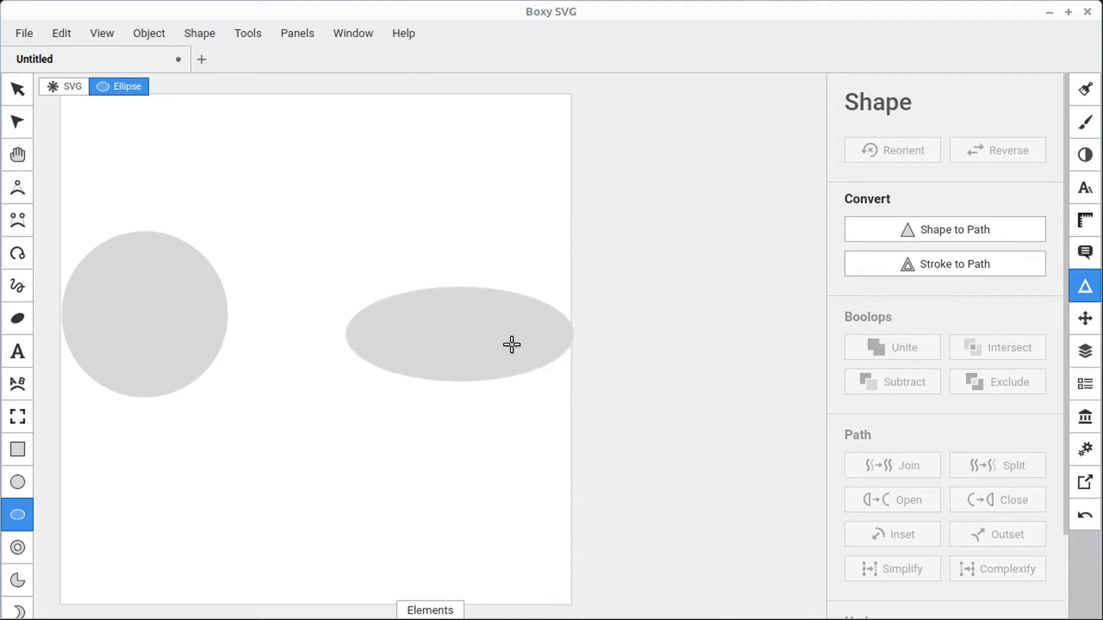
key("v")
key("e")
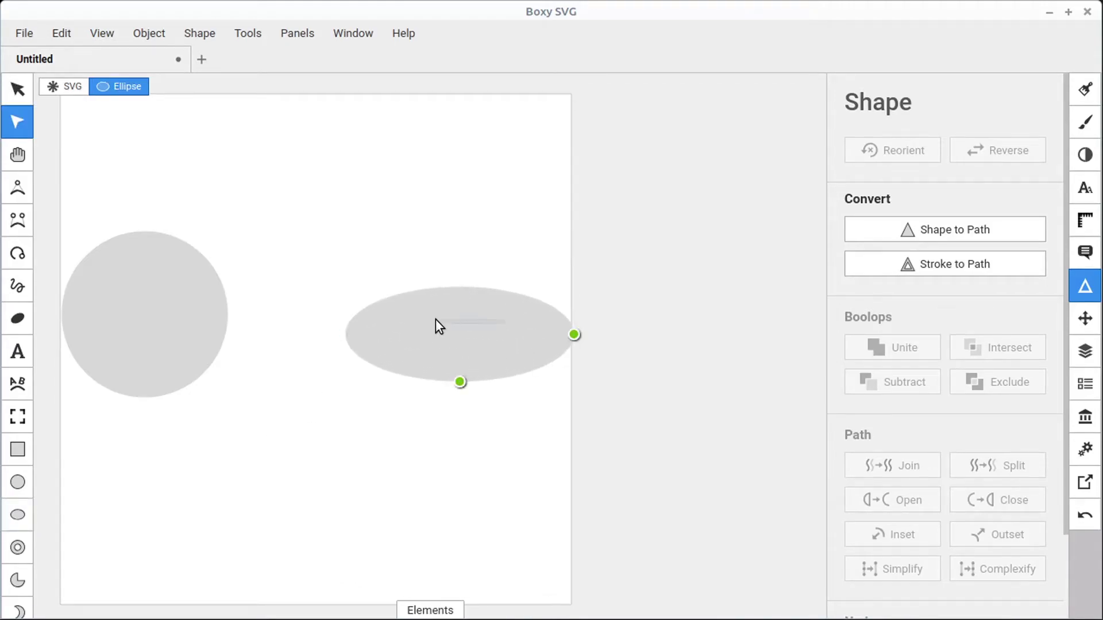
mouse_move(461, 382)
left_mouse_down()
mouse_move(463, 369)
mouse_move(456, 502)
mouse_move(463, 369)
left_mouse_up()
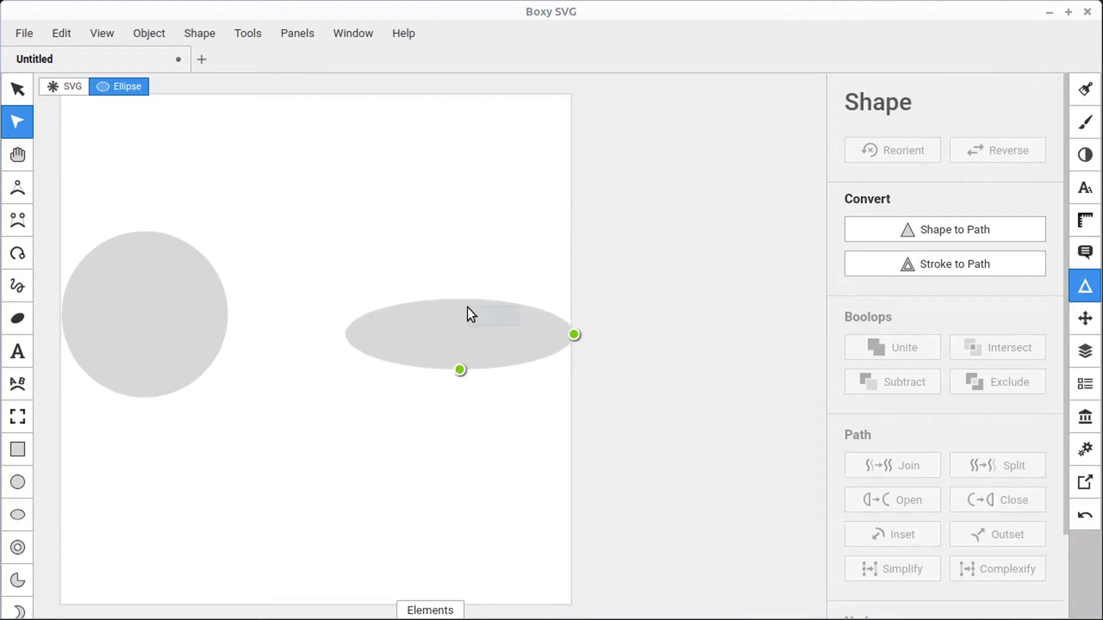
left_click_drag(574, 335, 505, 335)
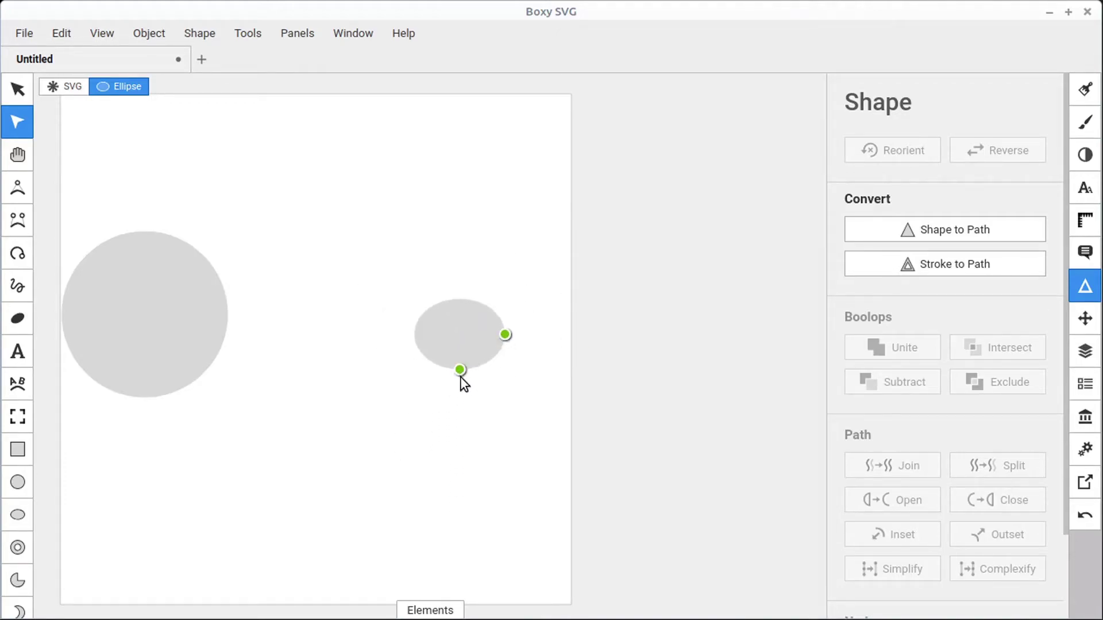
left_click_drag(459, 370, 460, 411)
left_click_drag(508, 335, 579, 334)
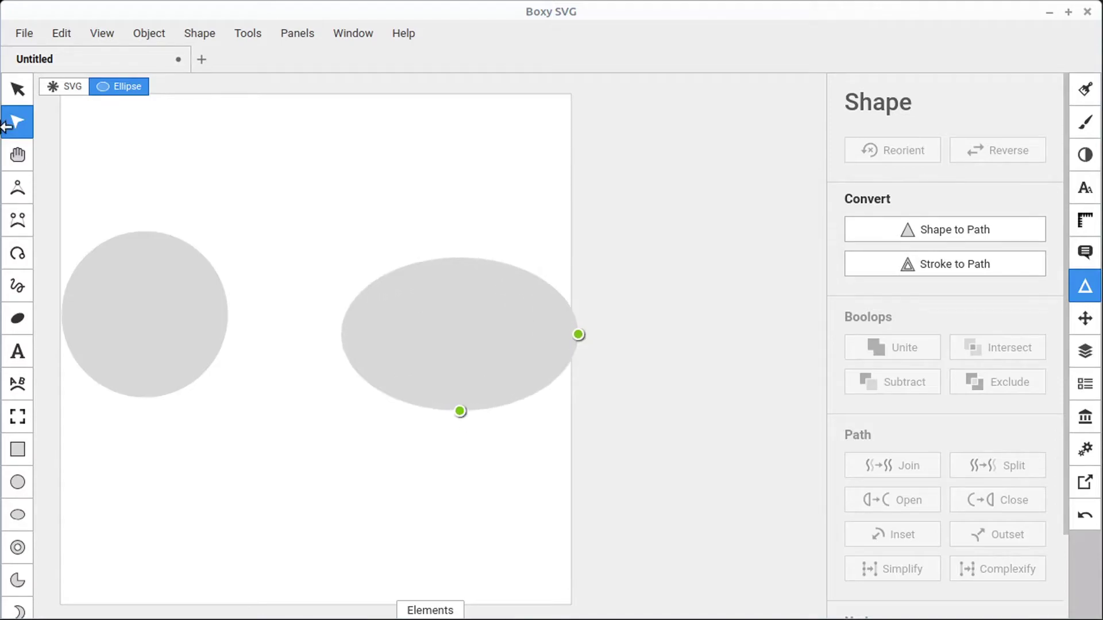
left_click(15, 88)
left_click_drag(419, 302, 374, 295)
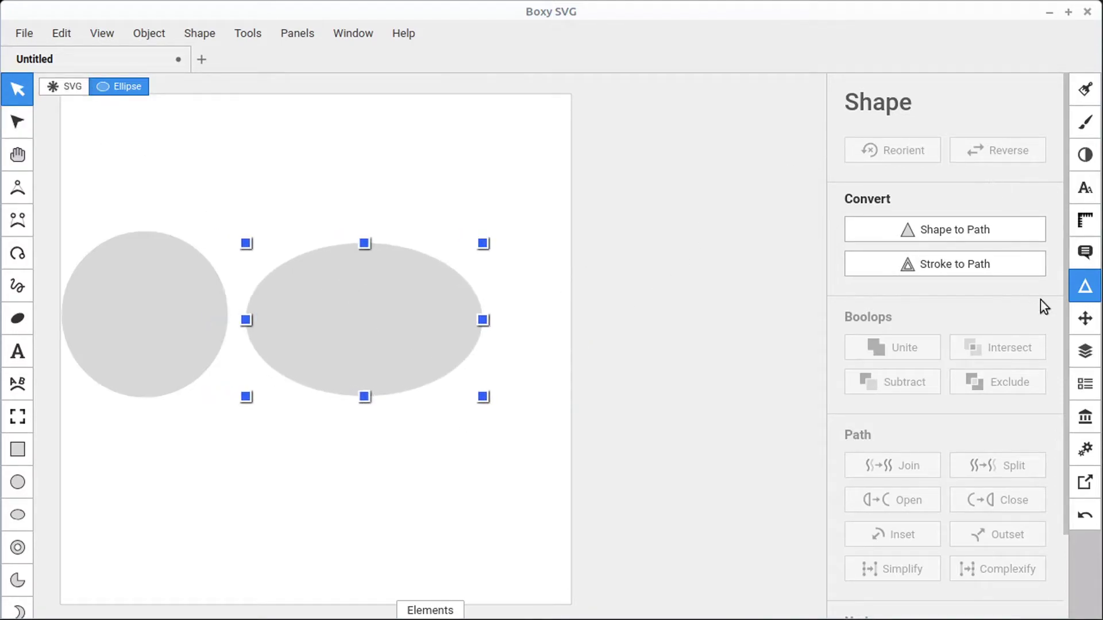
Step: Set the ellipse's Radius X and Radius Y both to 100 in the Geometry panel
left_click(1084, 220)
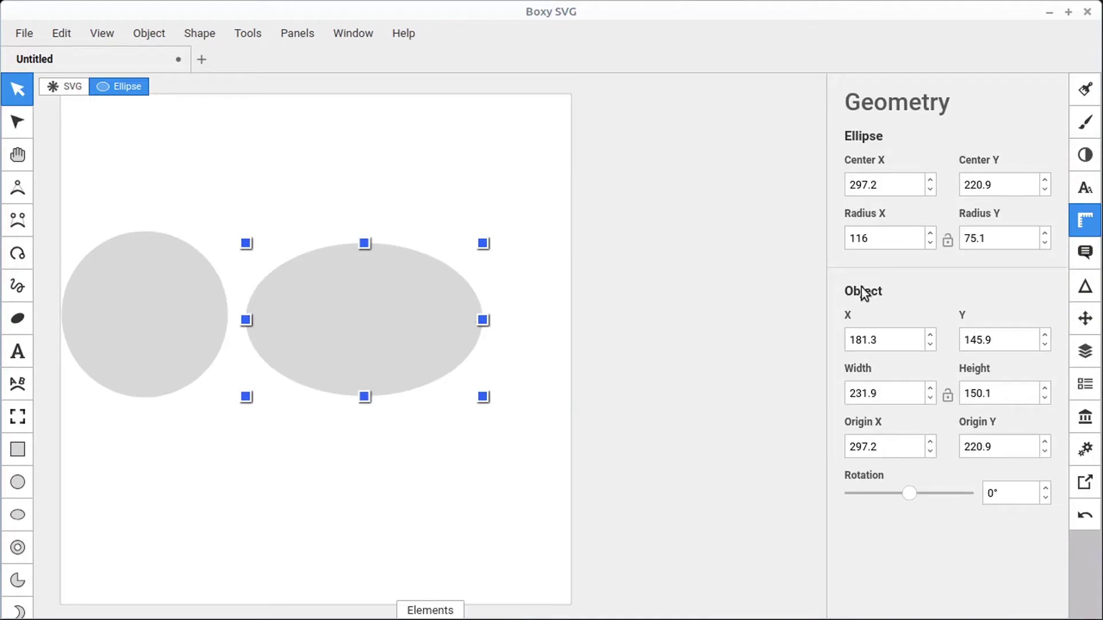
double_click(887, 250)
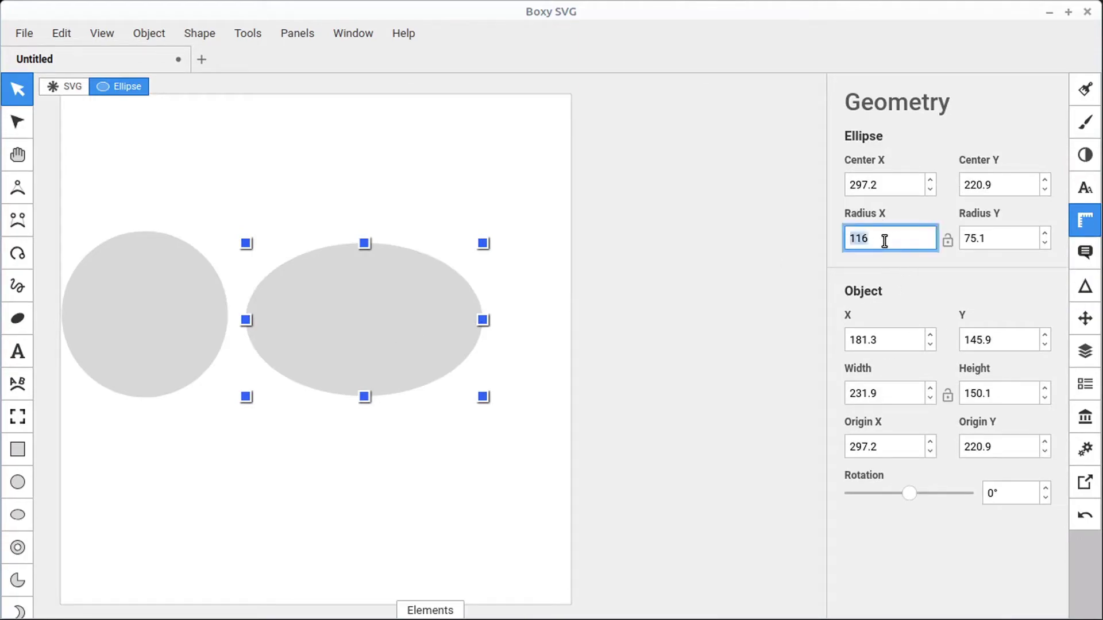
type("100")
key("Return")
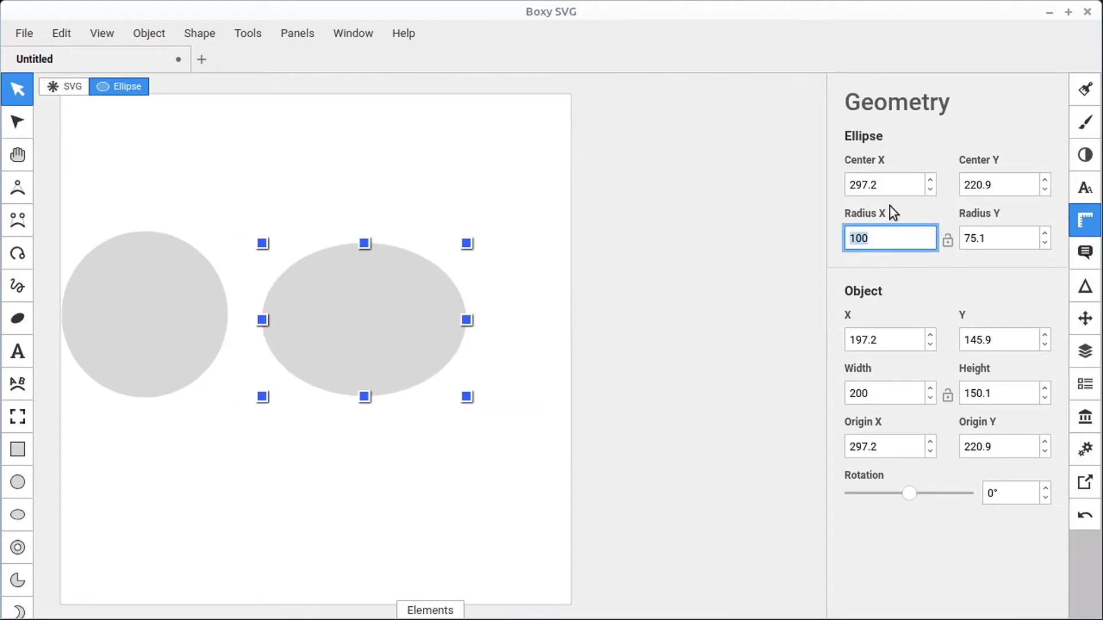
double_click(1002, 235)
type("100")
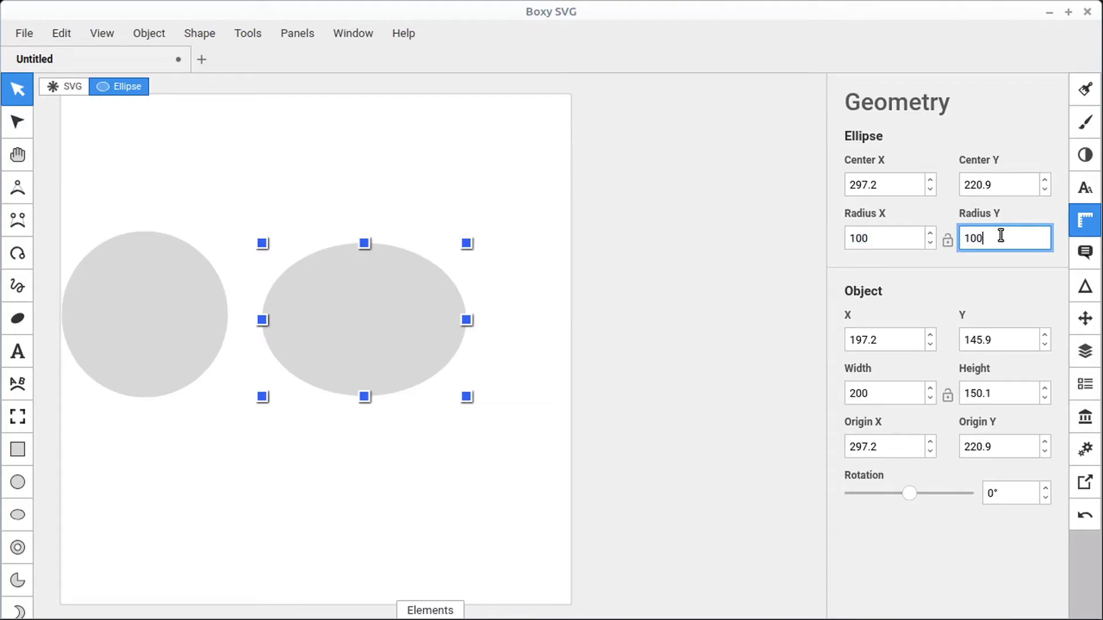
key("Return")
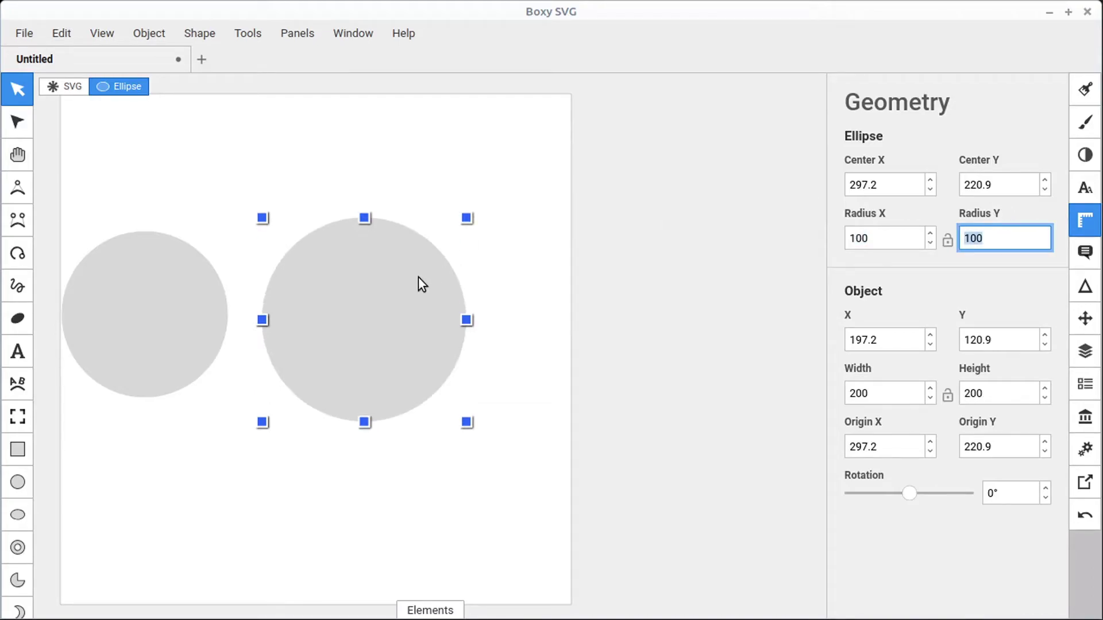
Step: Show the SVG code view and alternate between the circle and ellipse elements
left_click(428, 610)
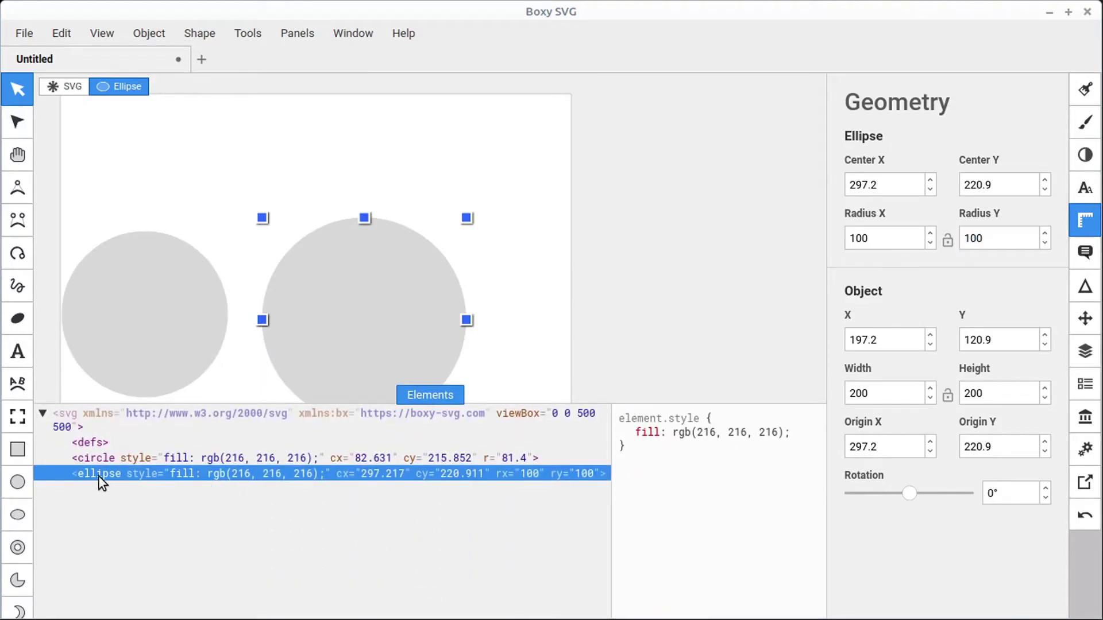
left_click(93, 458)
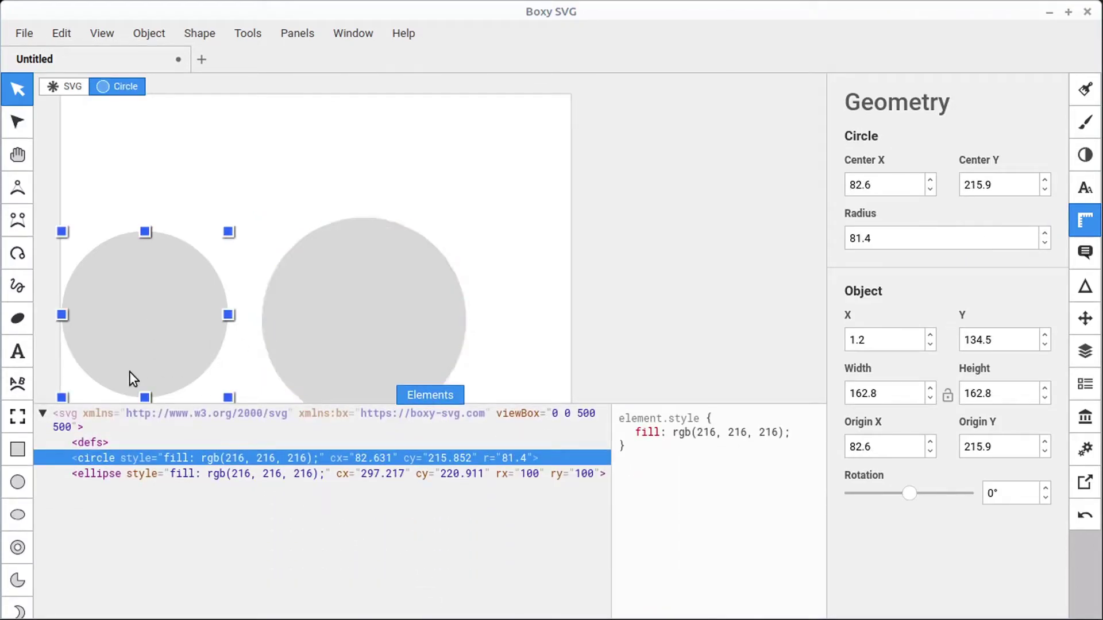
left_click(109, 474)
left_click(103, 458)
left_click(104, 471)
left_click(99, 460)
left_click(105, 475)
left_click(99, 458)
Step: Move and flatten the left circle, move the large circle up-right, and set the small ellipse height to 49
left_click_drag(151, 287, 176, 268)
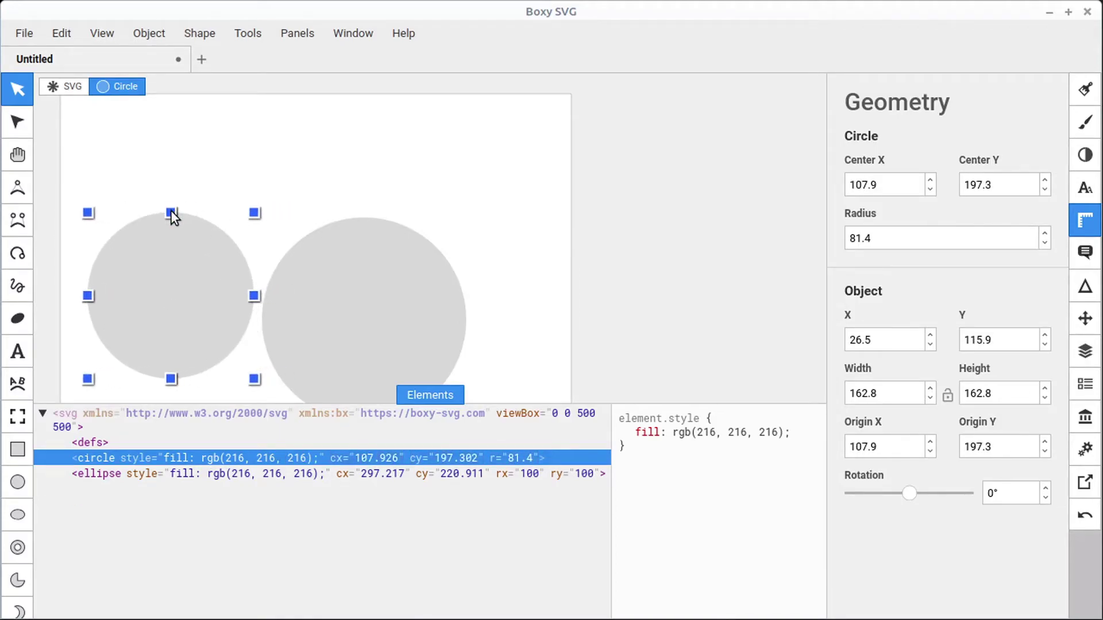
left_click_drag(171, 212, 171, 286)
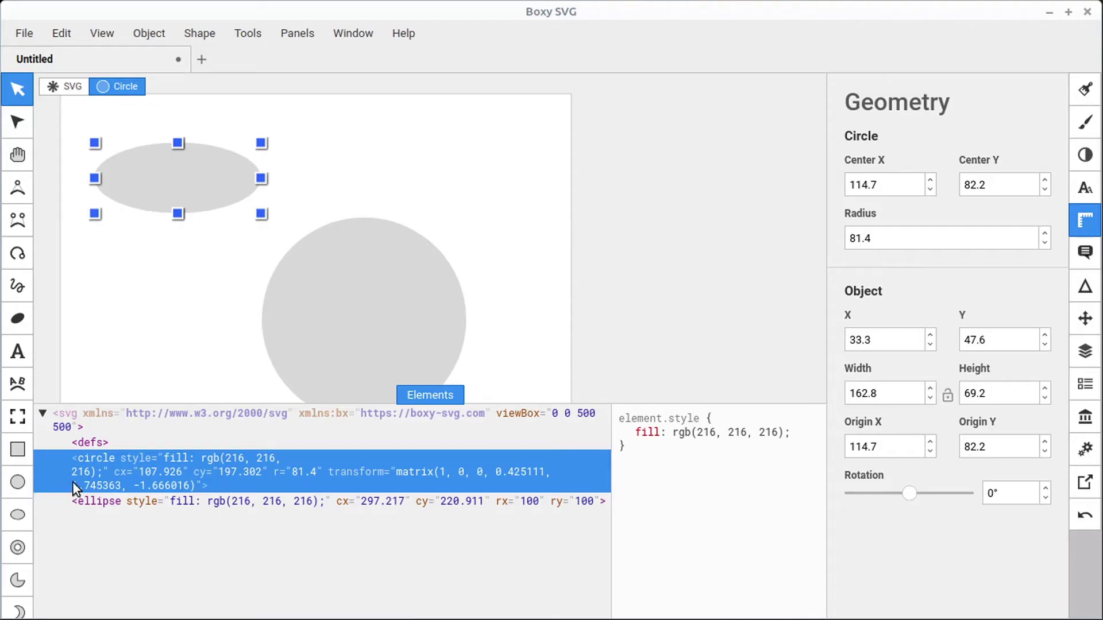
left_click(362, 296)
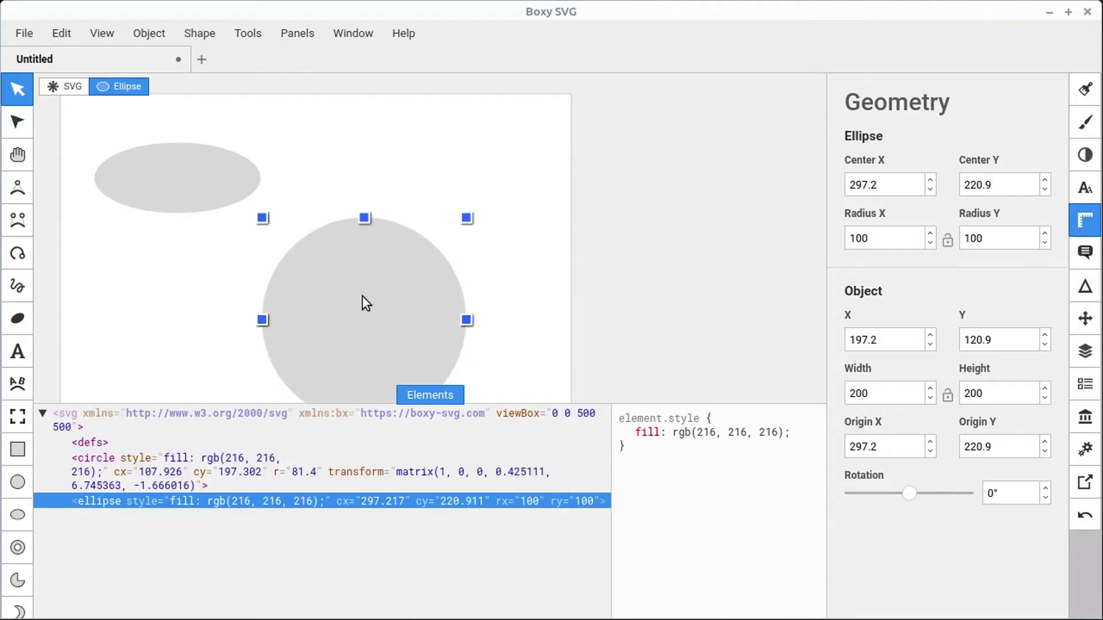
left_click_drag(354, 314, 415, 247)
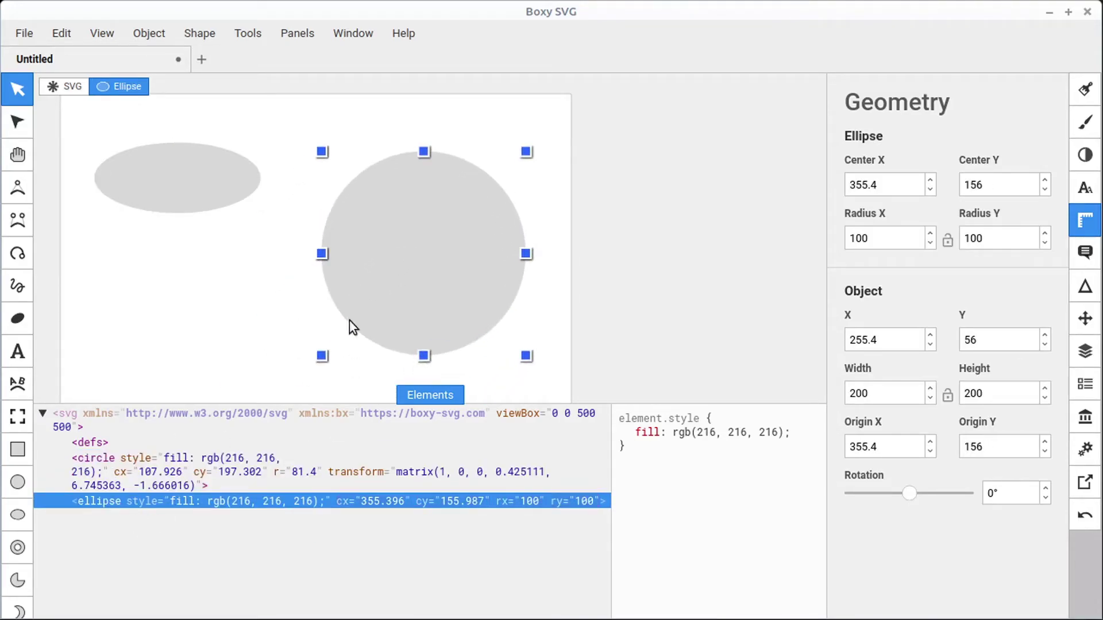
left_click(178, 173)
mouse_move(177, 214)
left_mouse_down()
mouse_move(160, 351)
mouse_move(178, 182)
mouse_move(185, 204)
left_mouse_up()
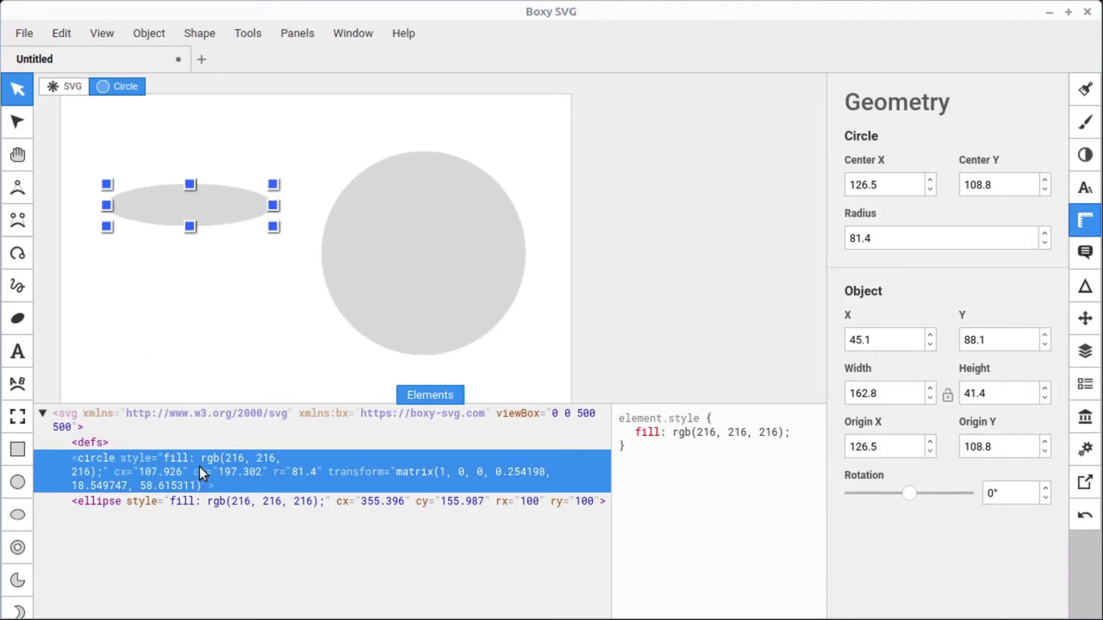
mouse_move(187, 228)
left_mouse_down()
mouse_move(182, 344)
mouse_move(202, 241)
mouse_move(189, 234)
left_mouse_up()
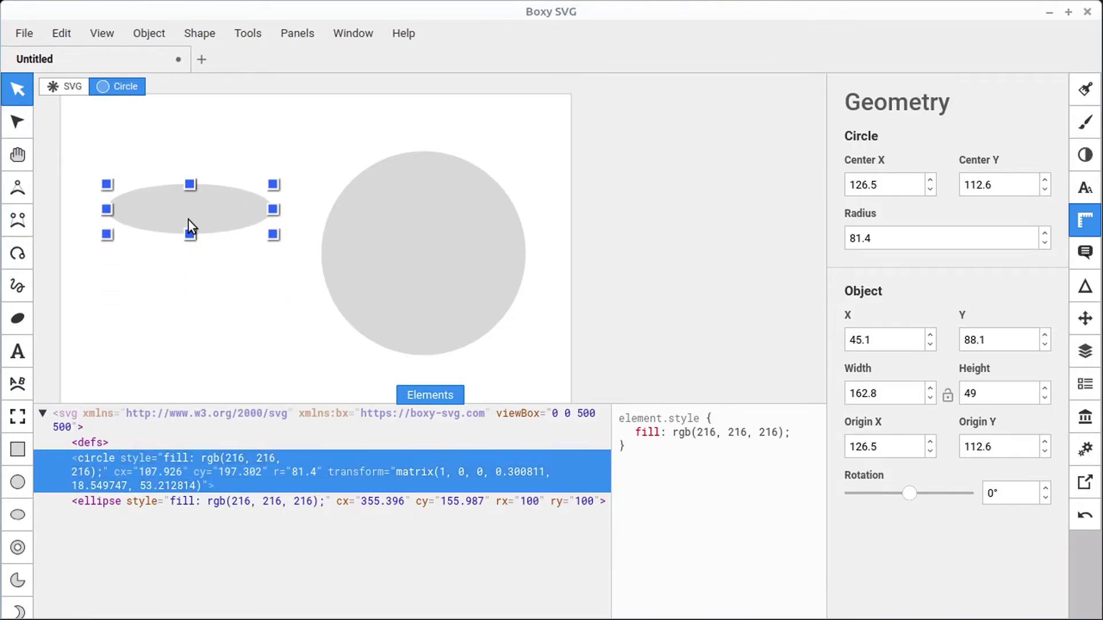
Step: Widen the small ellipse by its radius point, close the code view, and delete it
left_click(18, 122)
mouse_move(272, 210)
left_mouse_down()
mouse_move(230, 213)
mouse_move(322, 217)
mouse_move(242, 224)
mouse_move(266, 228)
left_mouse_up()
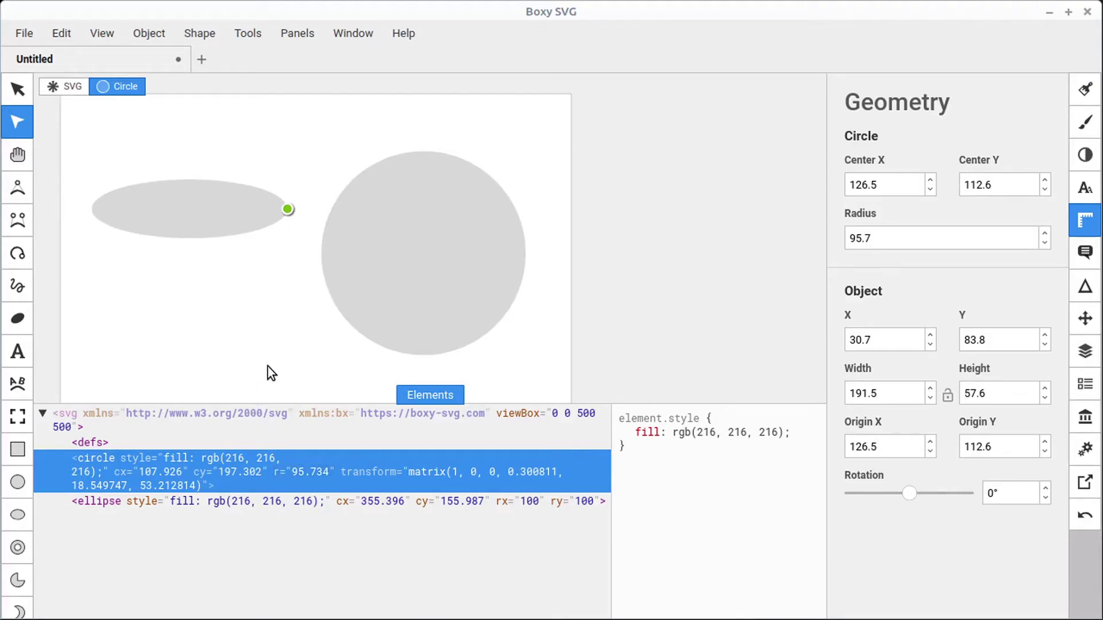
left_click(18, 89)
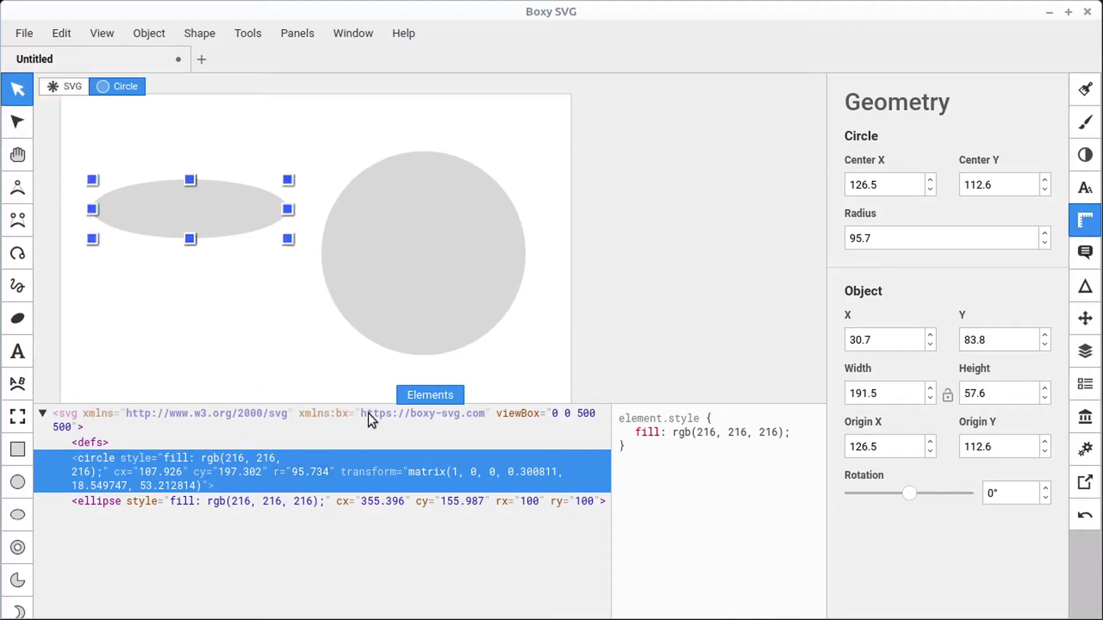
left_click(430, 395)
key("Delete")
left_click(494, 278)
key("Delete")
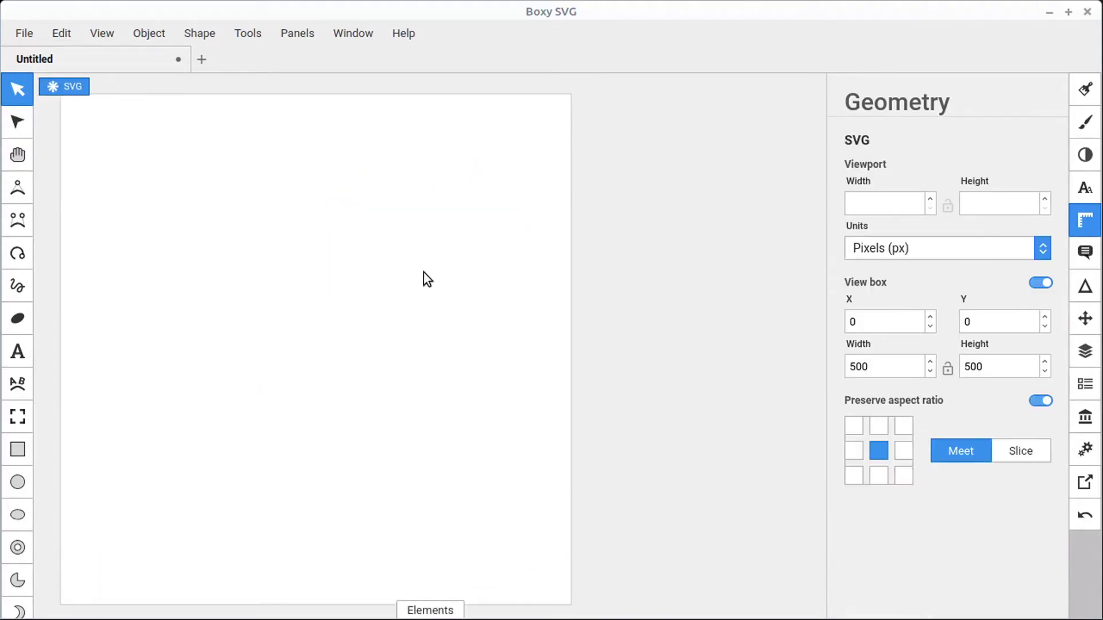
scroll(16, 377, "down", 5)
left_click(16, 377)
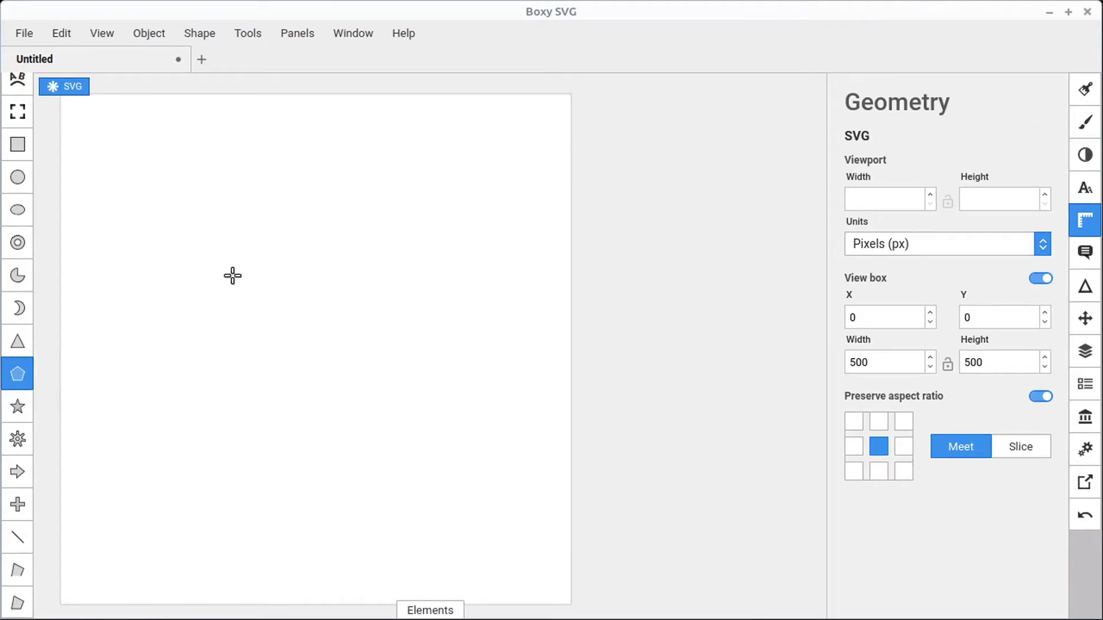
left_click_drag(330, 350, 460, 508)
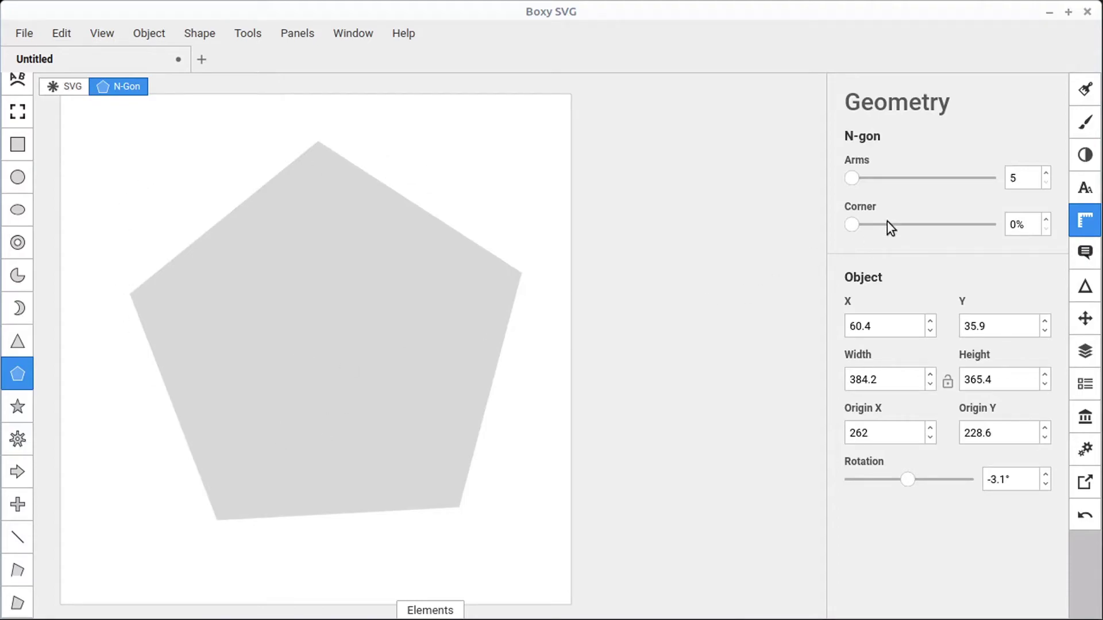
left_click_drag(853, 226, 826, 237)
left_click(1022, 179)
key("Return")
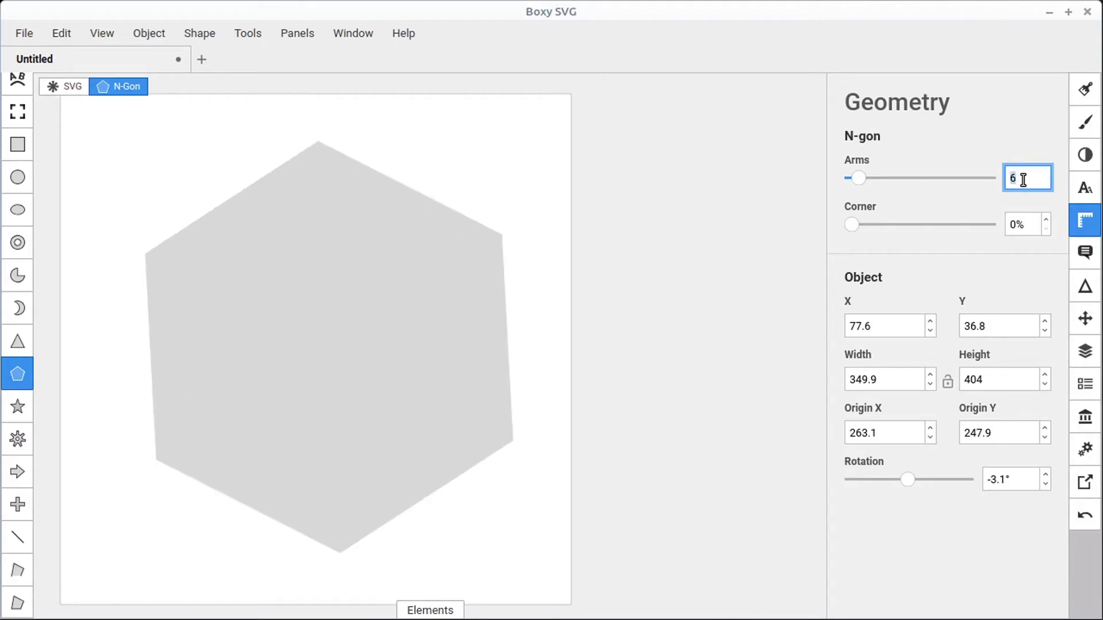
mouse_move(859, 179)
left_mouse_down()
mouse_move(1004, 185)
mouse_move(872, 180)
left_mouse_up()
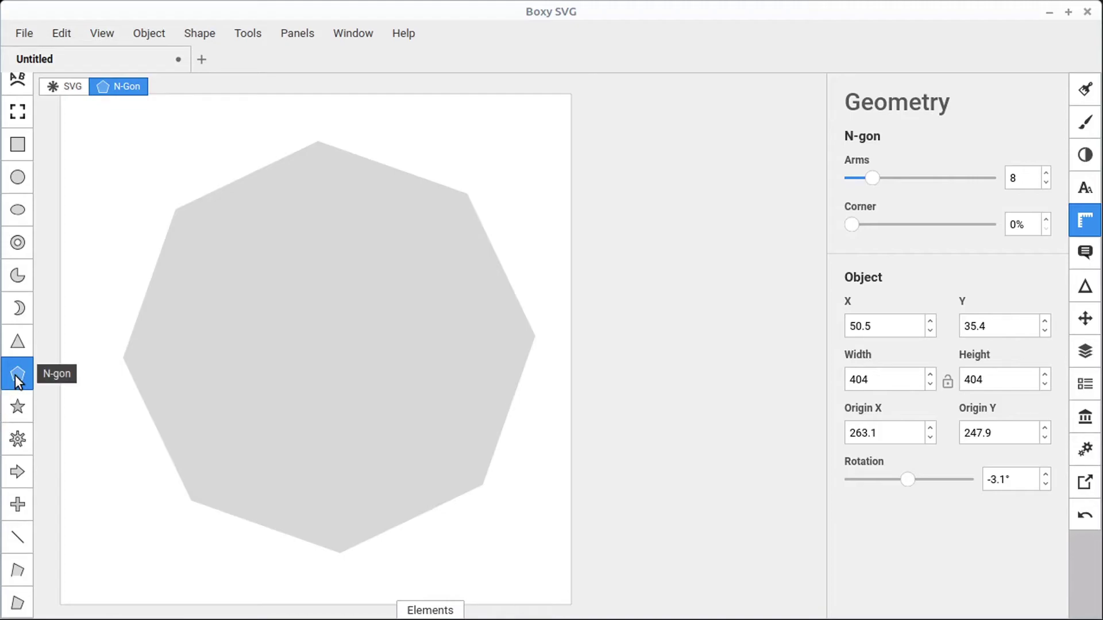
left_click_drag(876, 175, 839, 182)
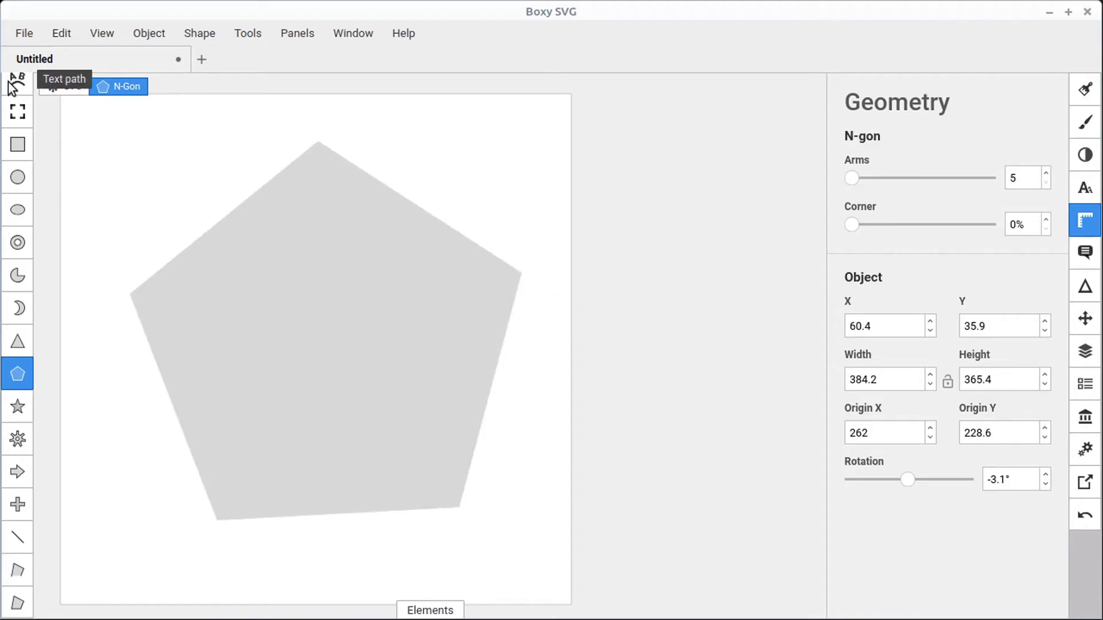
key("v")
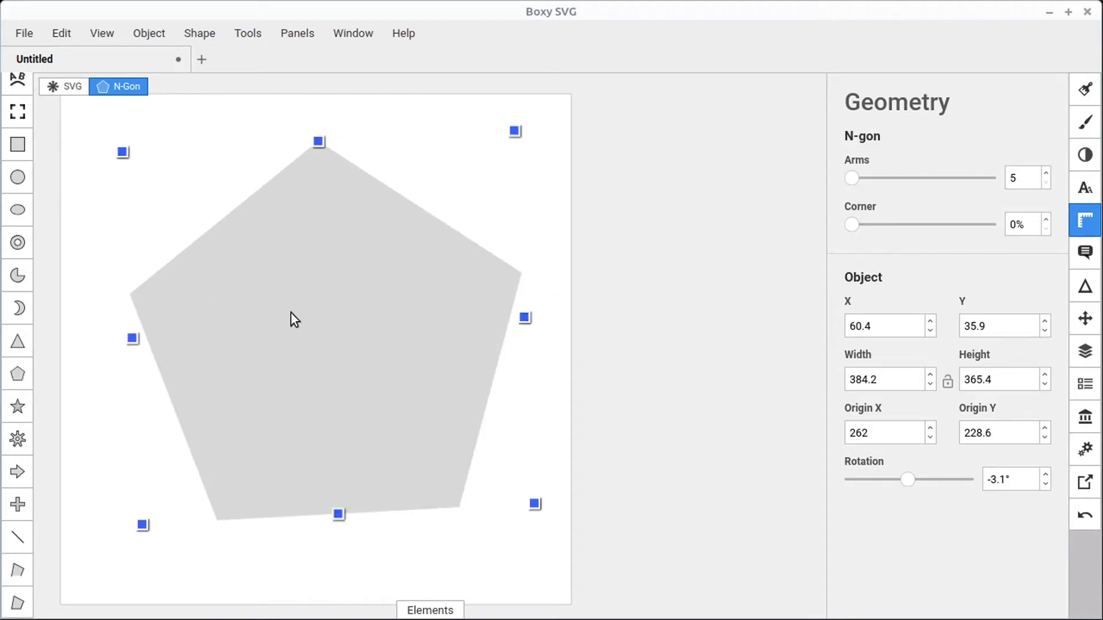
key("Delete")
left_click(18, 374)
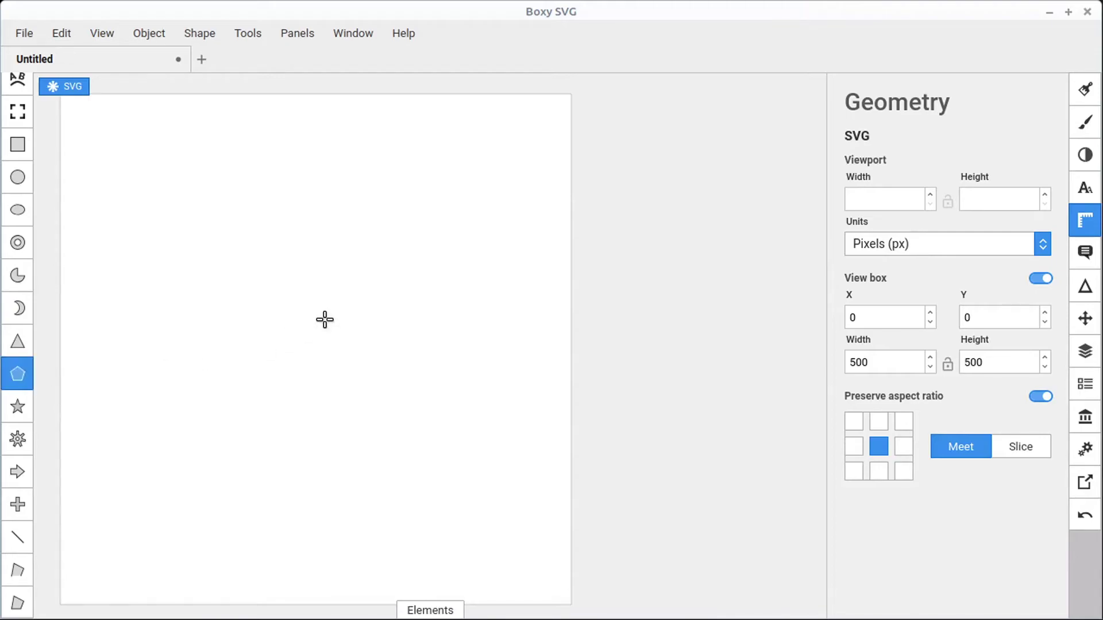
left_click_drag(303, 342, 442, 491)
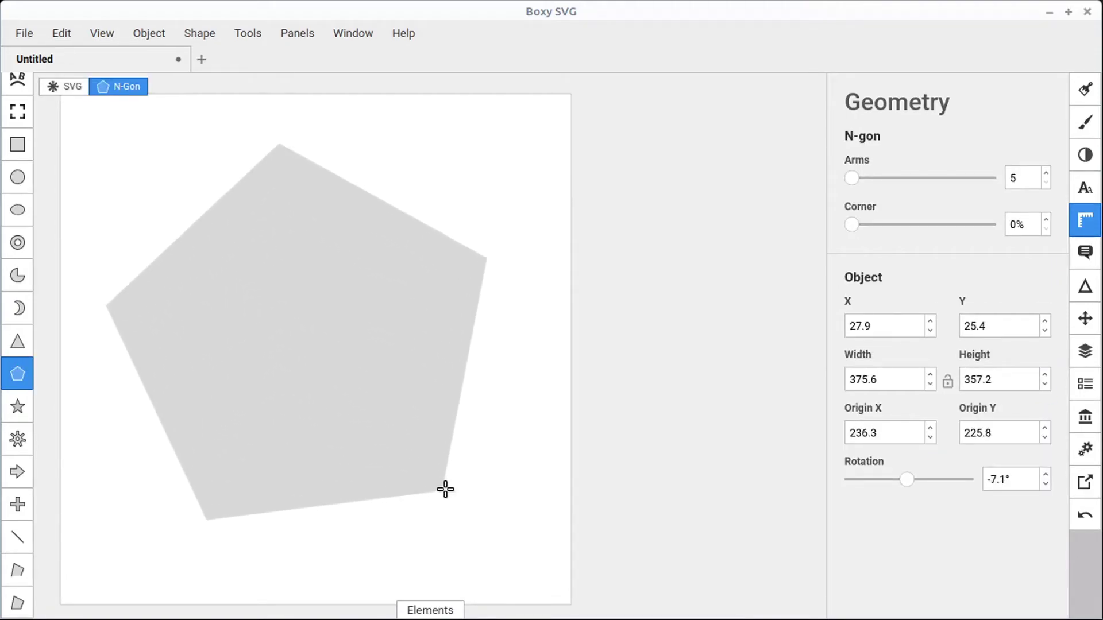
left_click(24, 374)
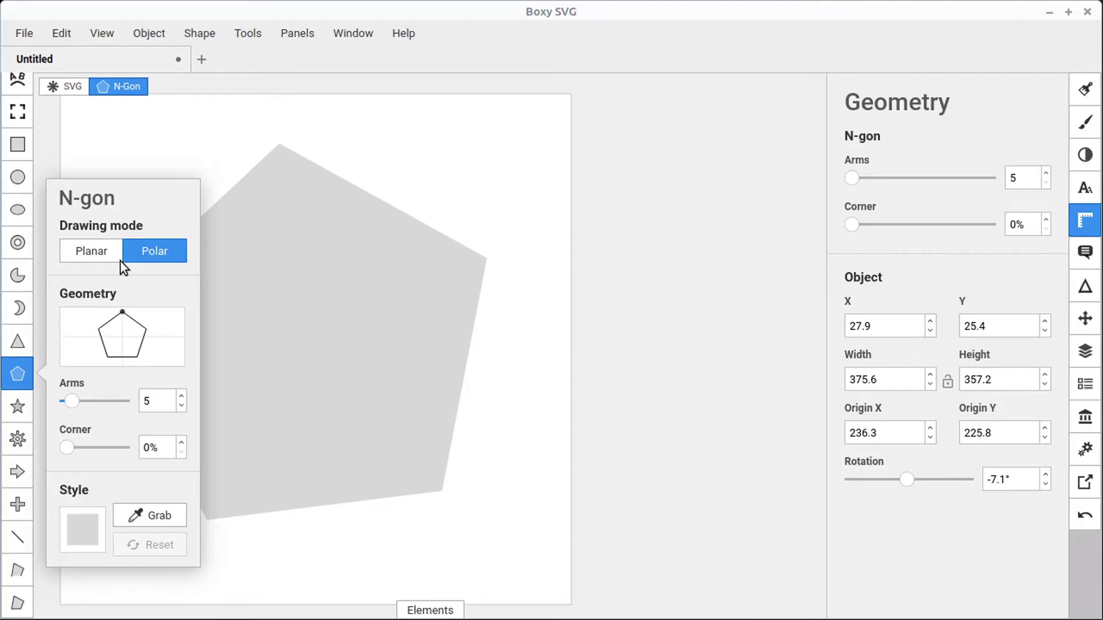
key("Escape")
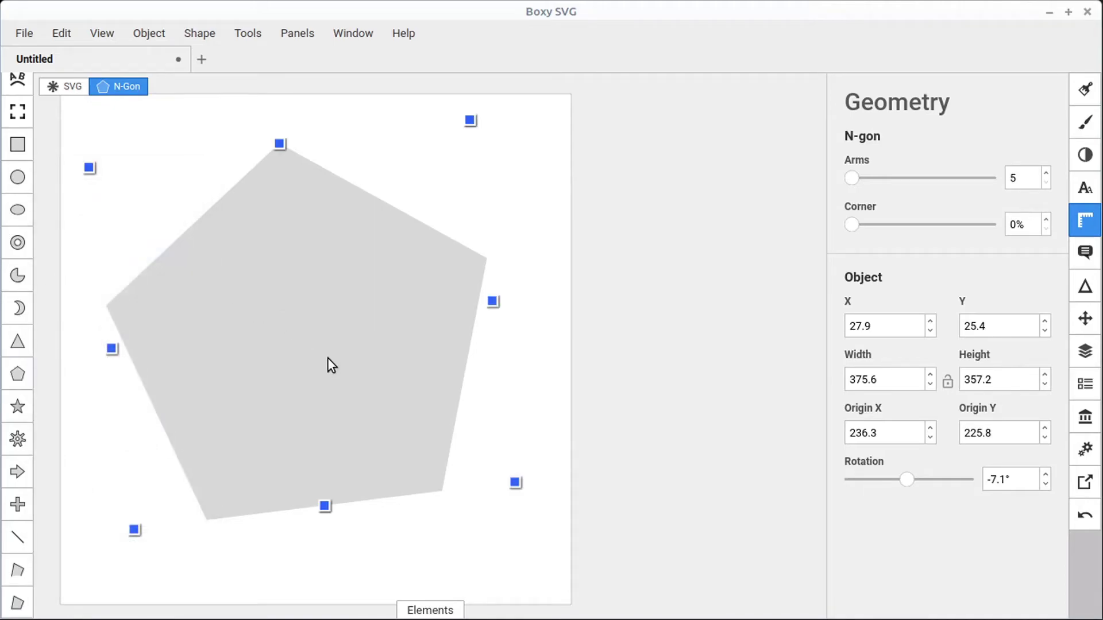
key("Delete")
left_click(17, 374)
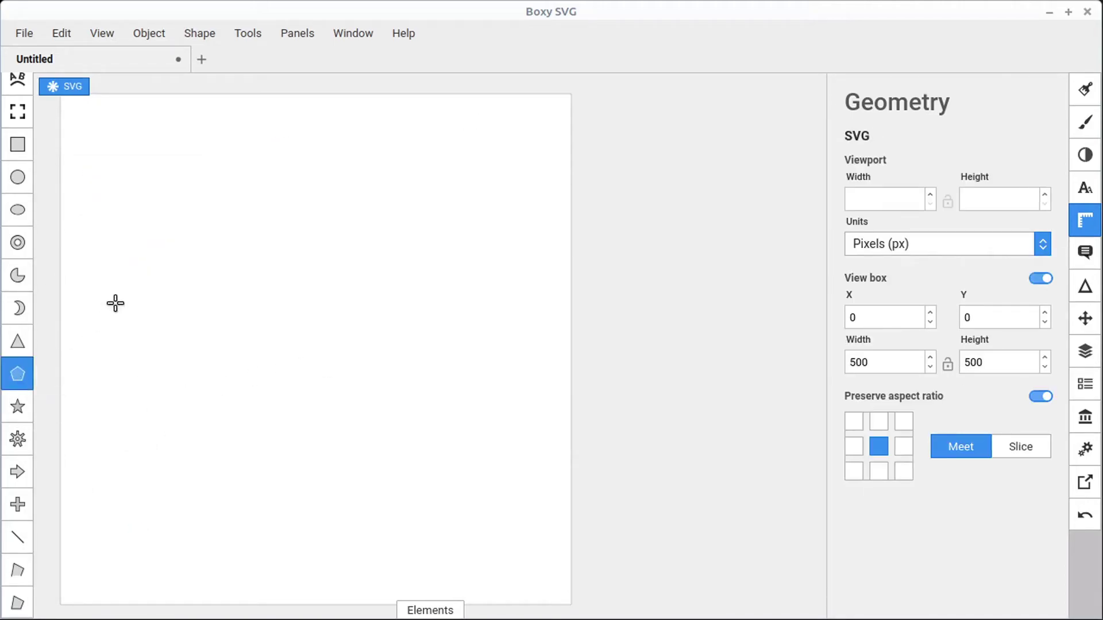
left_click(12, 378)
left_click_drag(325, 296, 512, 166)
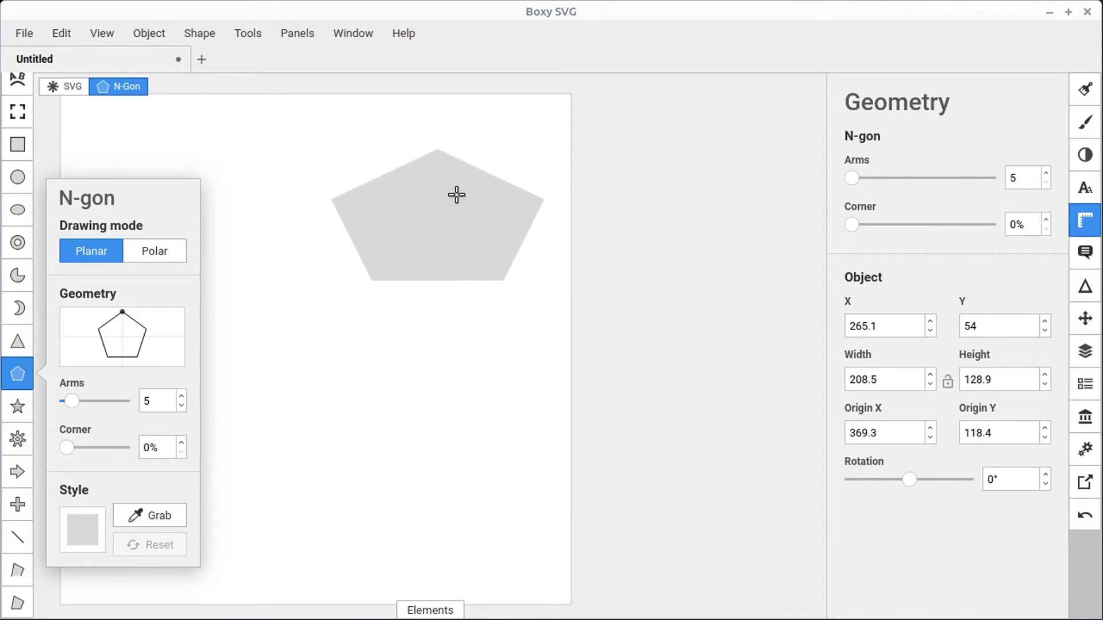
left_click_drag(71, 400, 77, 400)
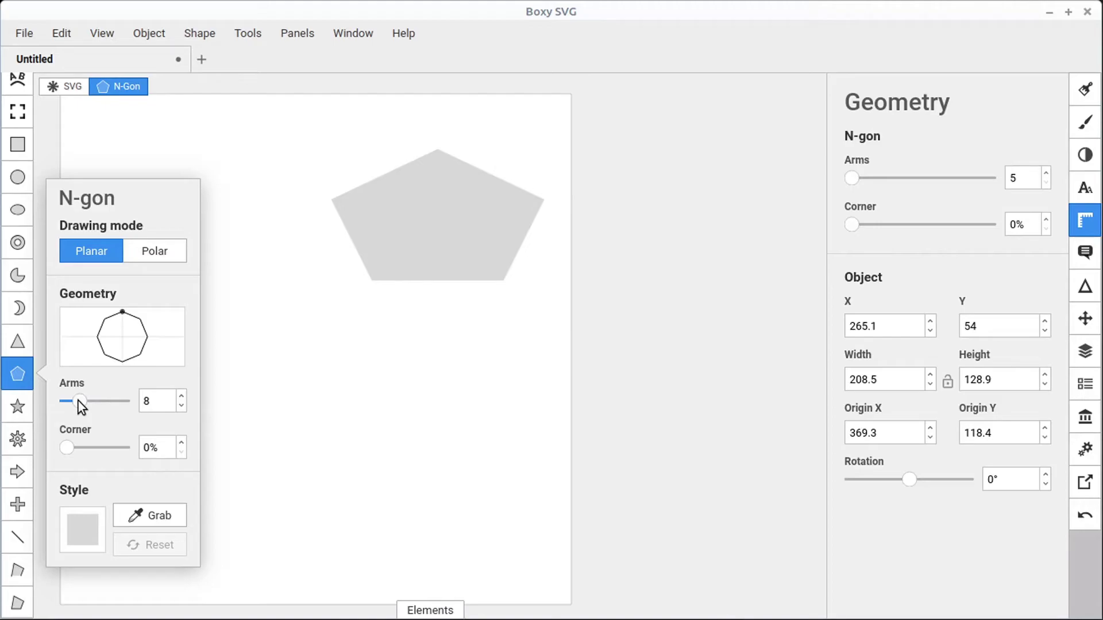
left_click(153, 253)
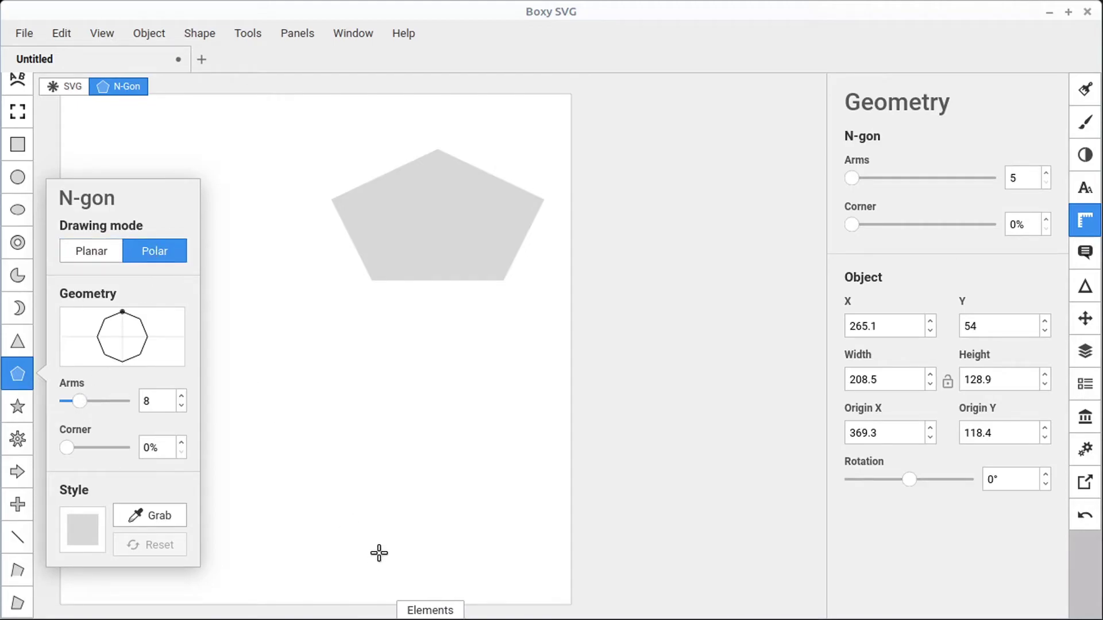
left_click_drag(318, 397, 365, 500)
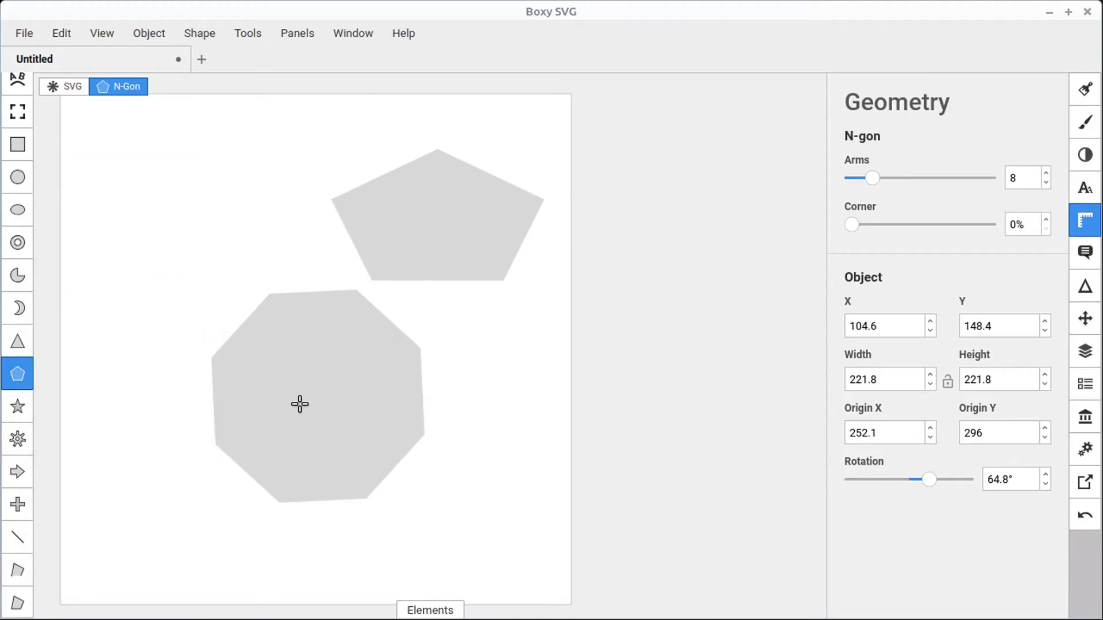
key("Escape")
key("Delete")
left_click(381, 272)
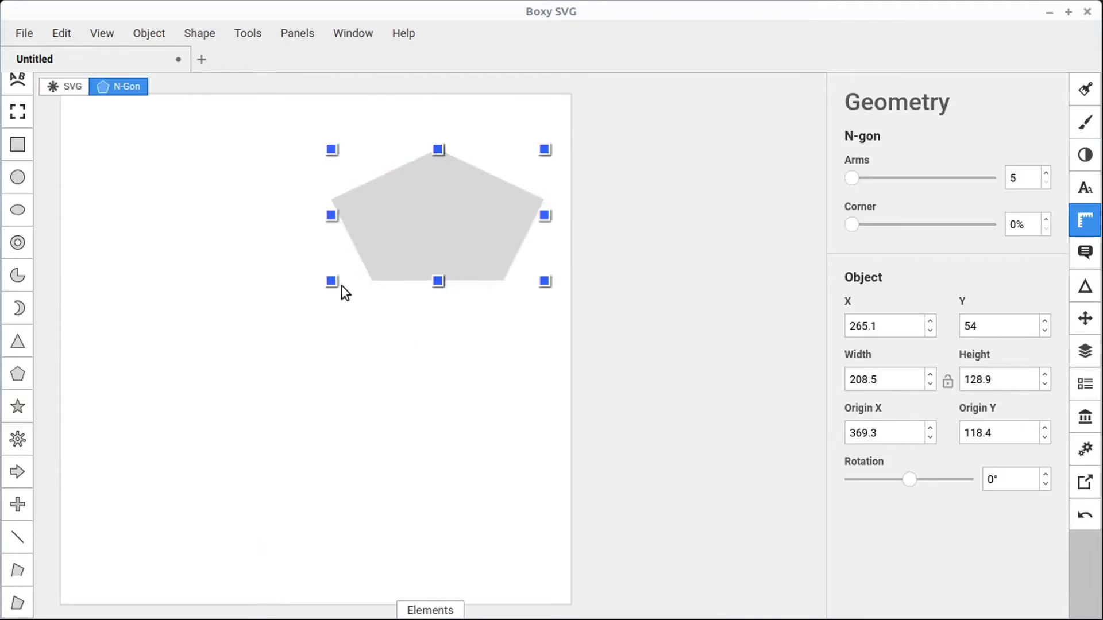
key("Delete")
Step: Draw a trial star, set it to five arms with depth 0.35, then delete it
left_click(18, 406)
mouse_move(301, 328)
left_mouse_down()
mouse_move(350, 401)
mouse_move(370, 465)
left_mouse_up()
left_click_drag(909, 227, 899, 250)
mouse_move(860, 182)
left_mouse_down()
mouse_move(971, 191)
mouse_move(863, 188)
left_mouse_up()
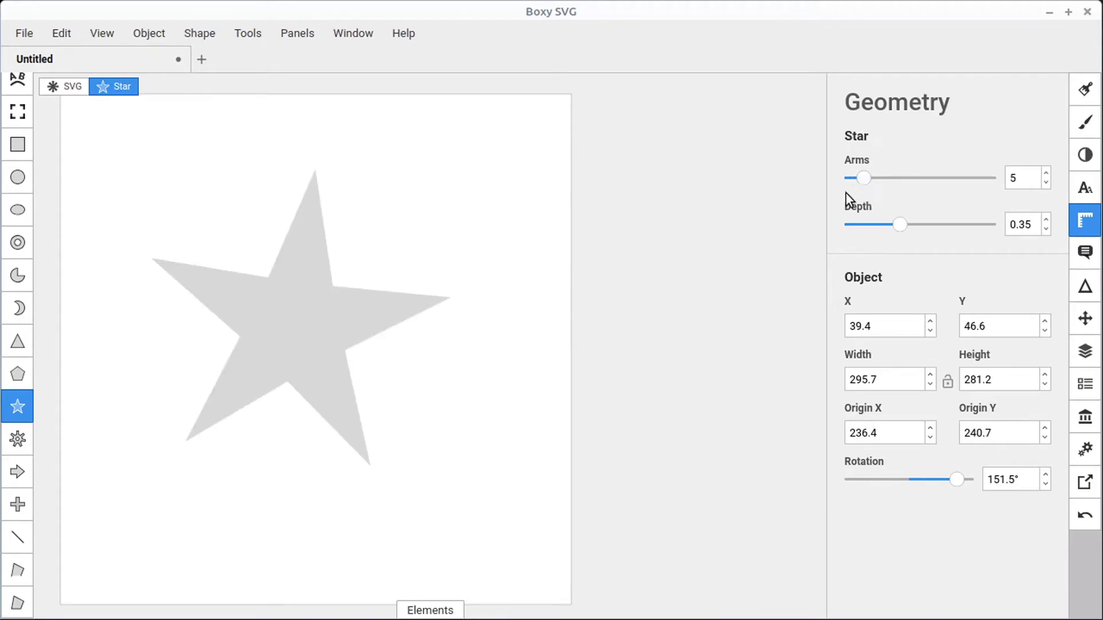
left_click(305, 329)
key("Delete")
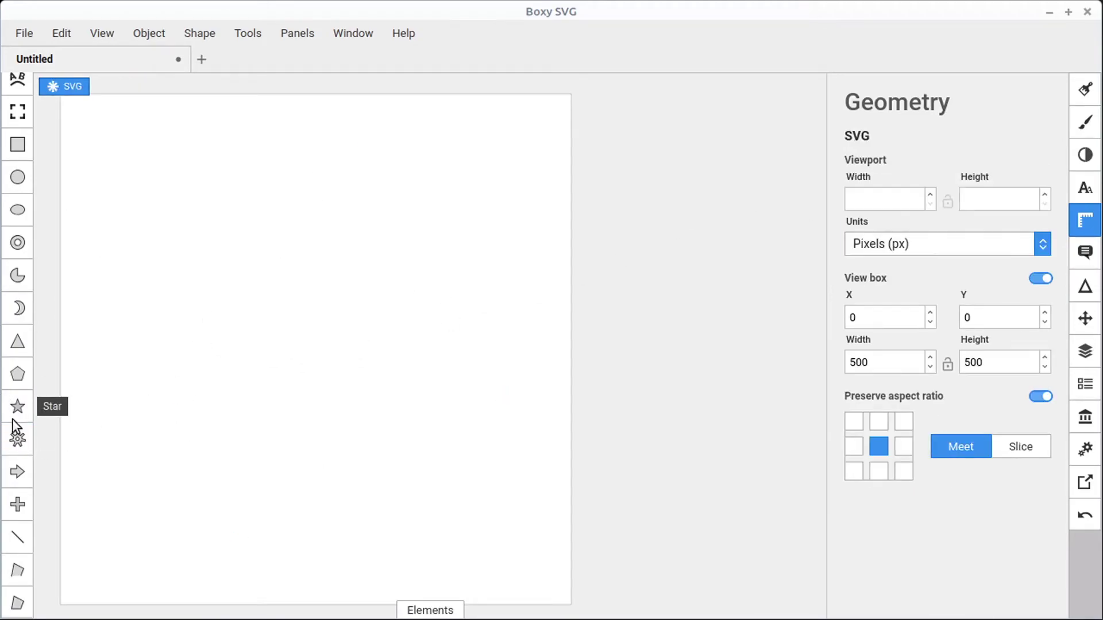
Step: Draw a cog on the left and drag its handles to adjust hole, splay, inner ring and teeth length
left_click(17, 440)
left_click_drag(254, 296, 320, 406)
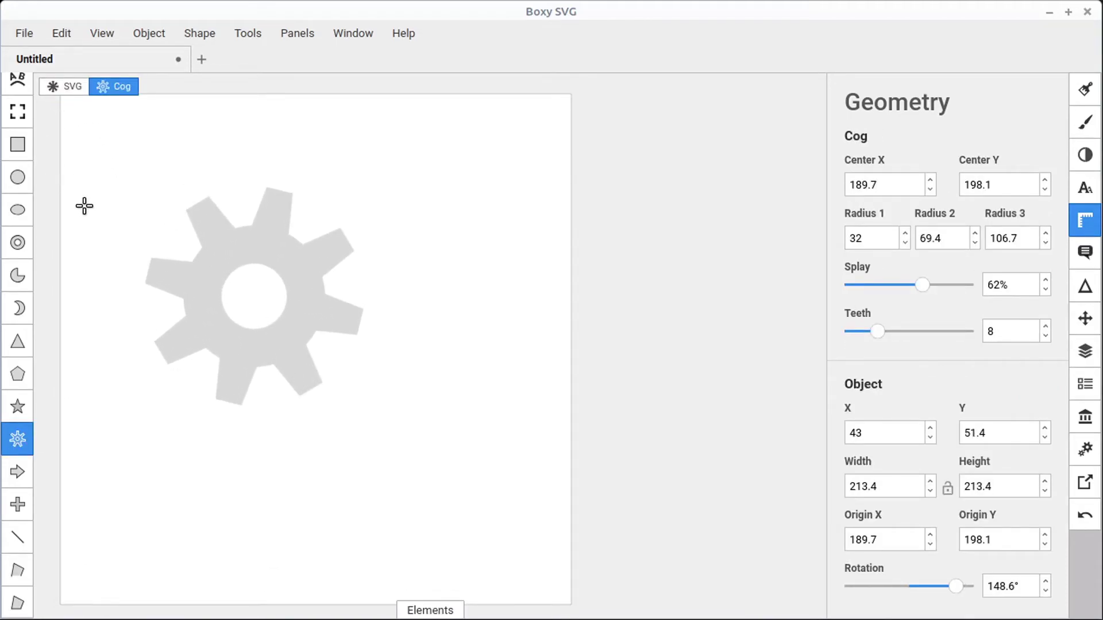
key("Escape")
left_click(288, 250)
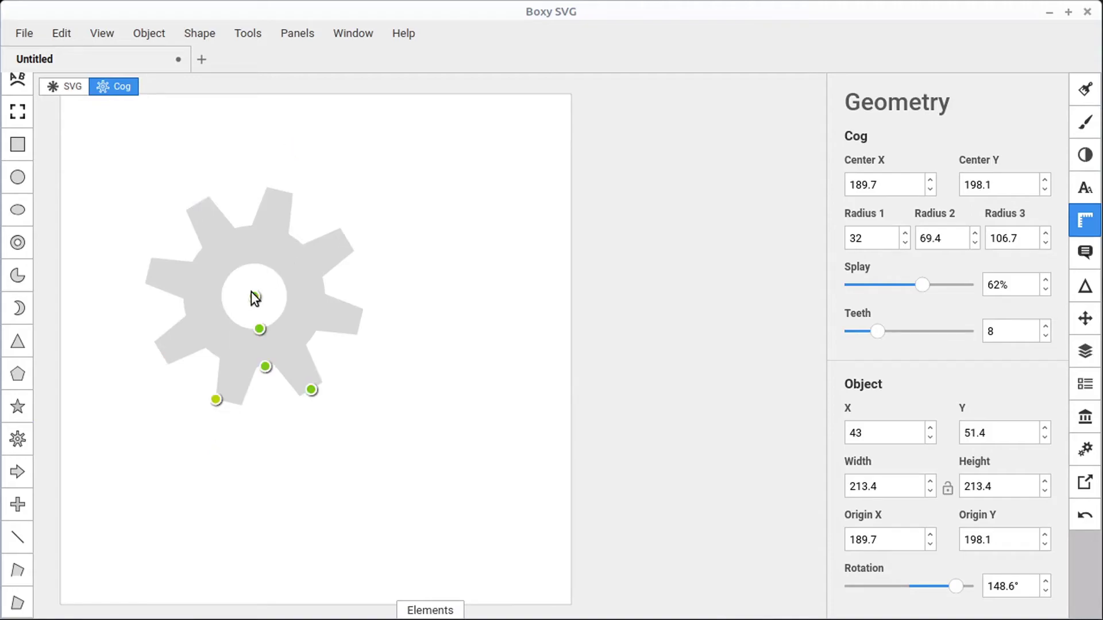
mouse_move(258, 329)
left_mouse_down()
mouse_move(261, 347)
mouse_move(254, 329)
left_mouse_up()
mouse_move(212, 399)
left_mouse_down()
mouse_move(185, 392)
mouse_move(215, 401)
mouse_move(199, 394)
left_mouse_up()
mouse_move(264, 364)
left_mouse_down()
mouse_move(263, 351)
mouse_move(268, 373)
mouse_move(265, 363)
left_mouse_up()
left_click_drag(313, 391, 320, 416)
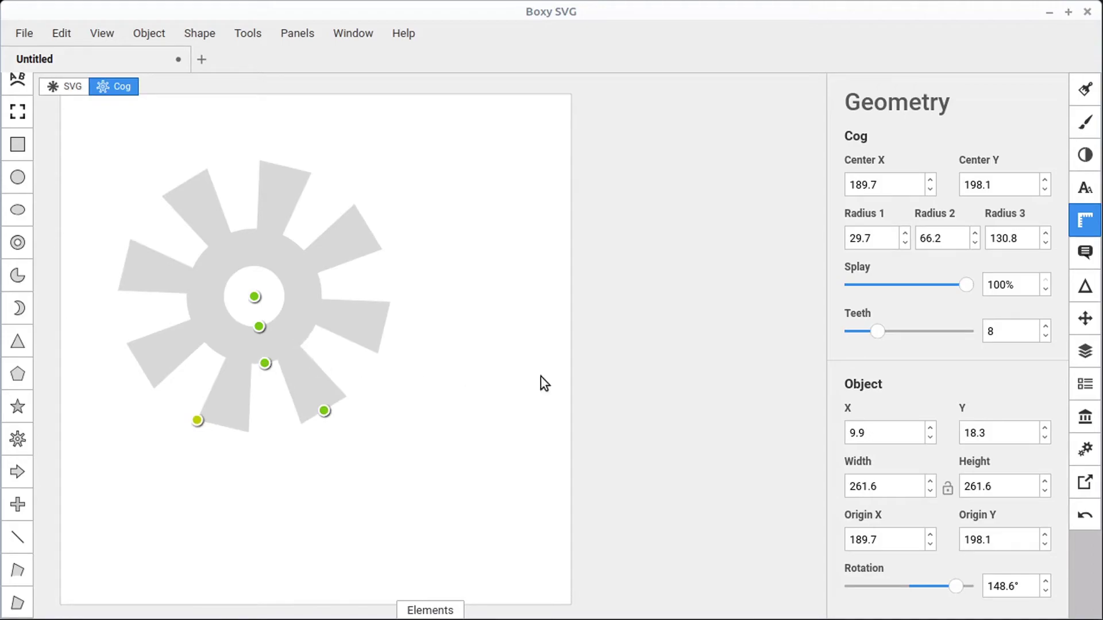
Step: Set the cog to 7 teeth with Radius 1 at 36 and Radius 2 at 73
mouse_move(871, 330)
left_mouse_down()
mouse_move(895, 332)
mouse_move(874, 335)
left_mouse_up()
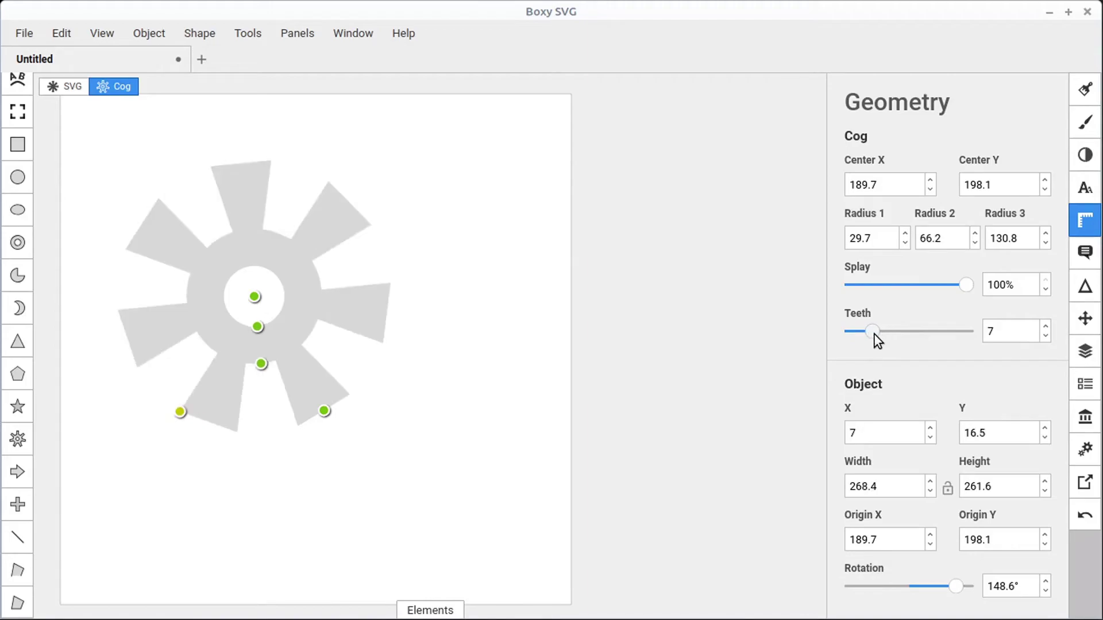
left_click(905, 232)
left_click(974, 233)
left_click(974, 234)
left_click(974, 235)
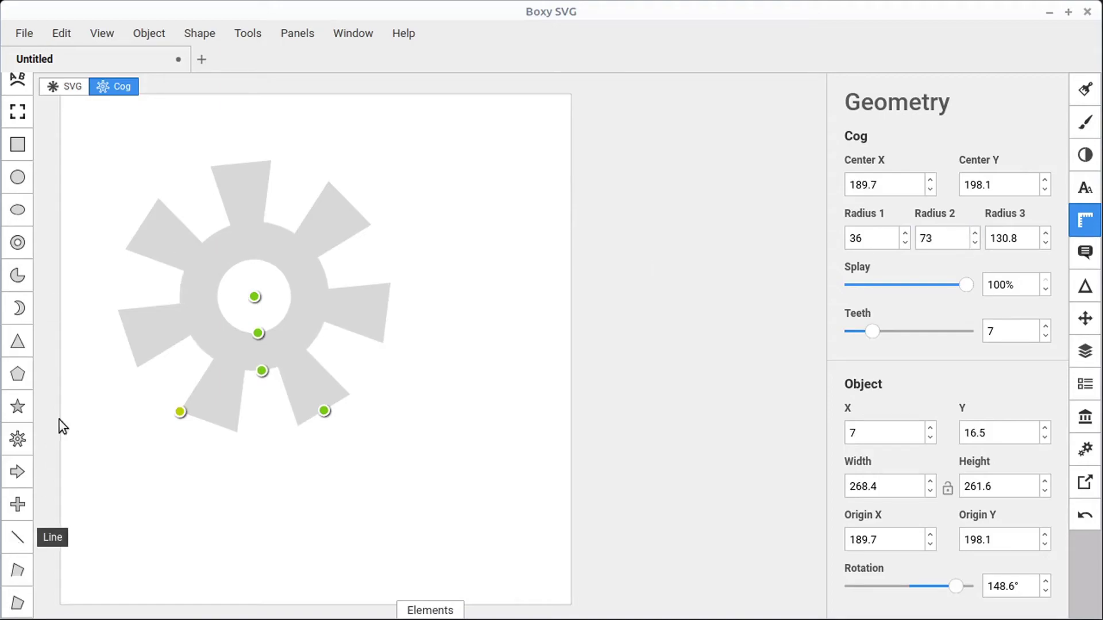
Step: Draw a lower-left arrow and an upper-right arrow aimed at the cog, with head length 59 and thickness 50
left_click(17, 474)
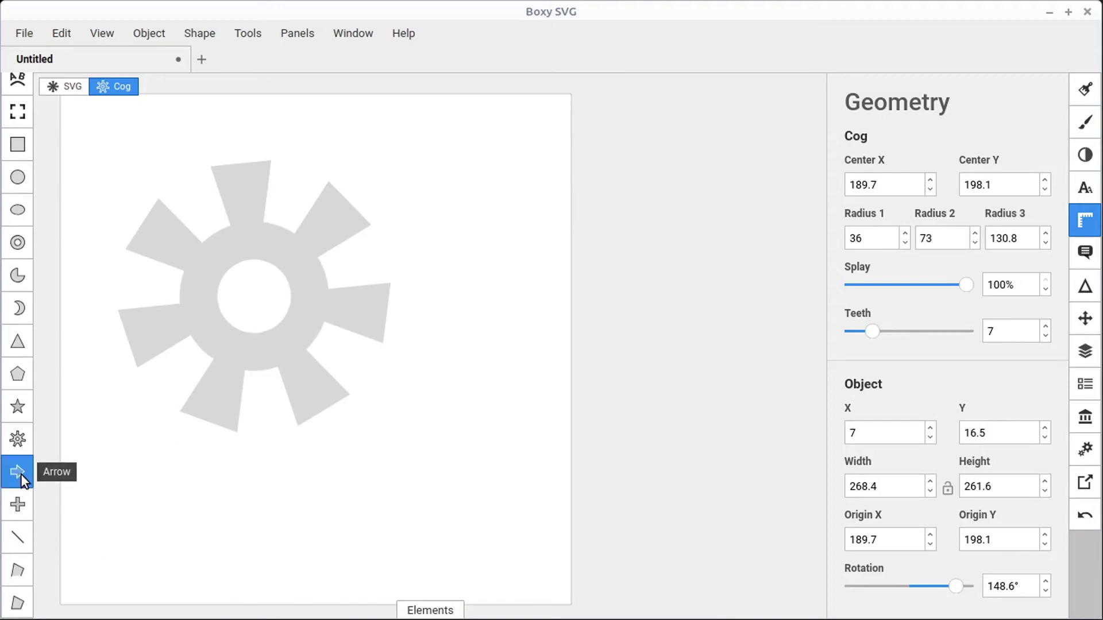
left_click_drag(133, 525, 261, 482)
left_click_drag(535, 153, 408, 236)
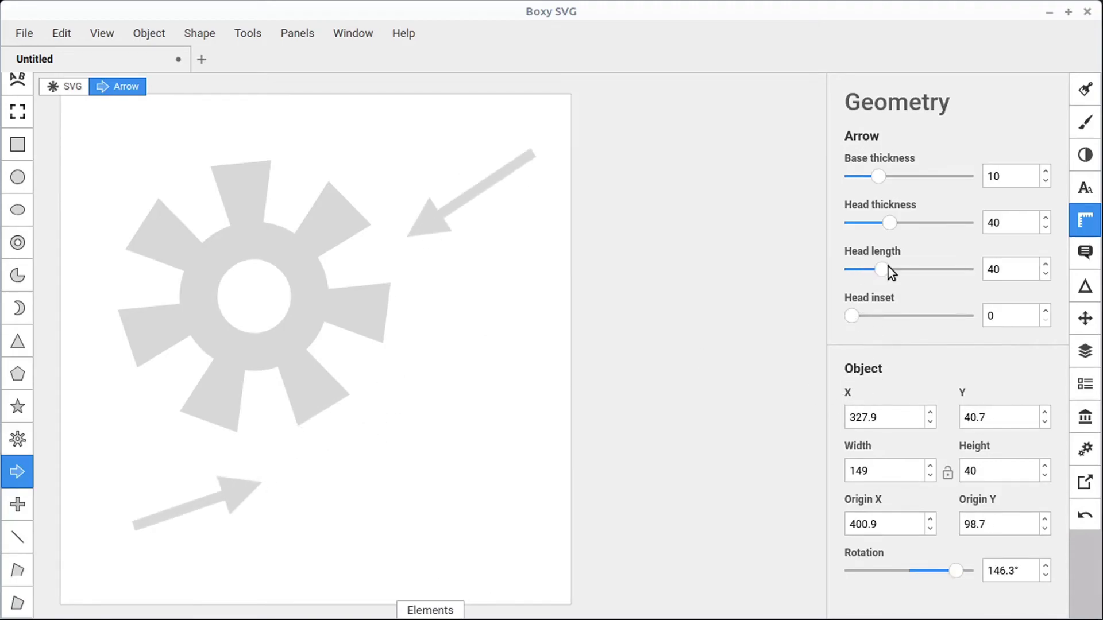
mouse_move(887, 272)
left_mouse_down()
mouse_move(935, 272)
mouse_move(897, 278)
left_mouse_up()
mouse_move(892, 227)
left_mouse_down()
mouse_move(964, 233)
mouse_move(902, 243)
left_mouse_up()
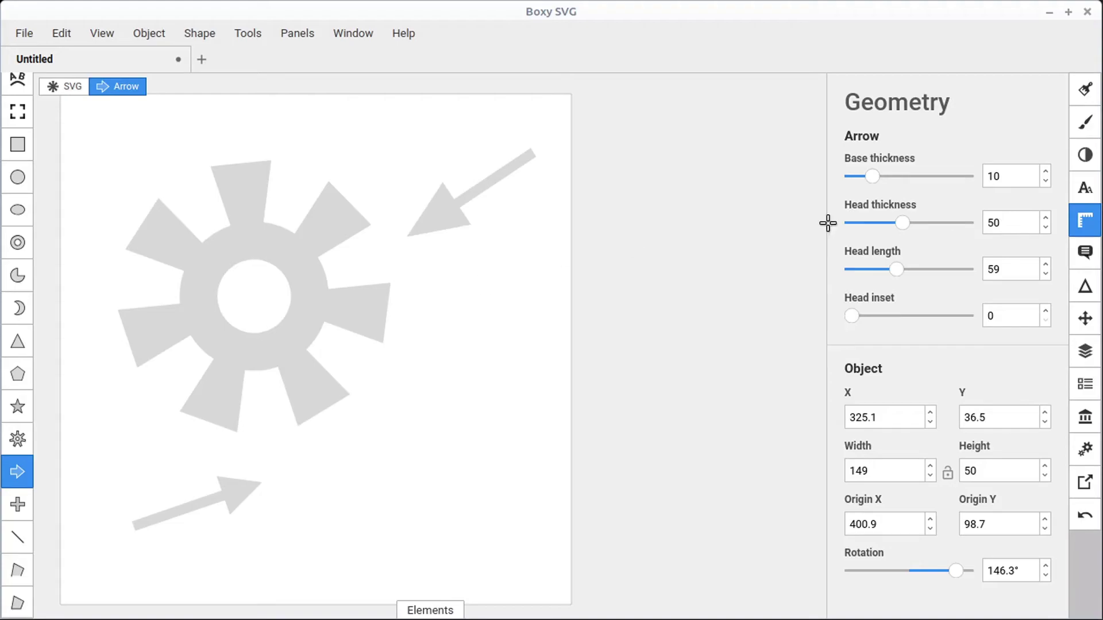
Step: Fill the upper-right arrow with red, #f30000
left_click(1086, 92)
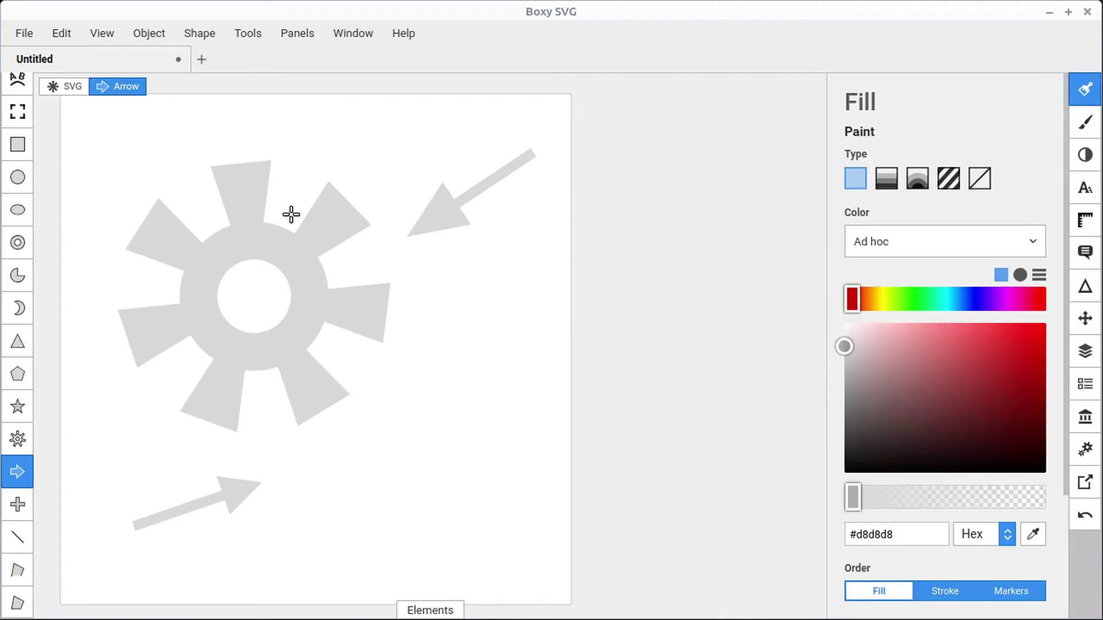
key("Escape")
left_click_drag(918, 350, 1046, 330)
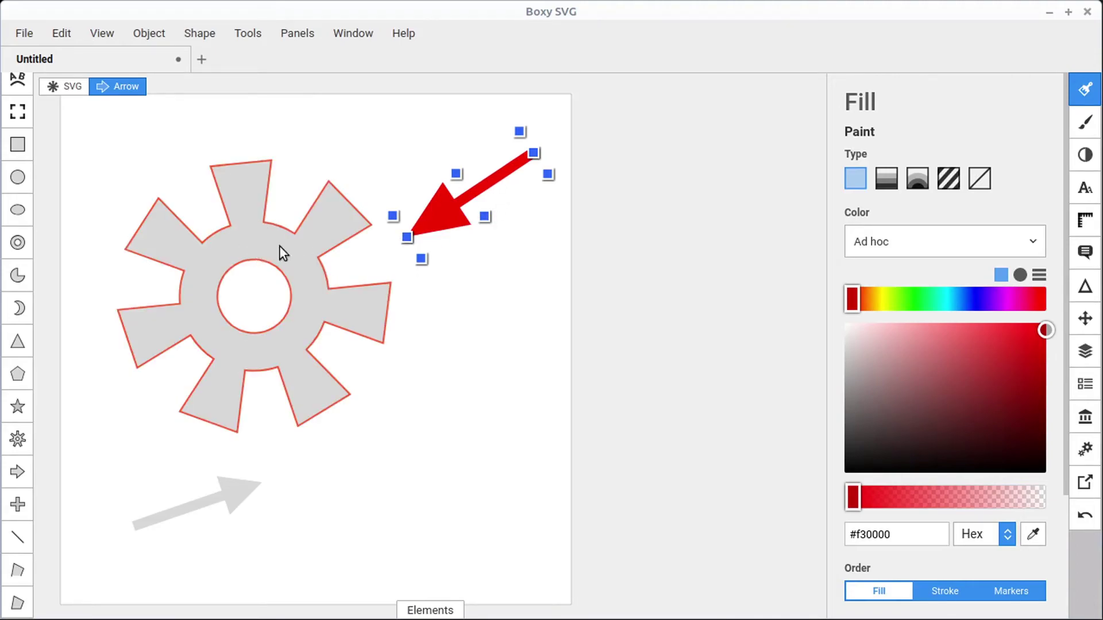
left_click(1087, 221)
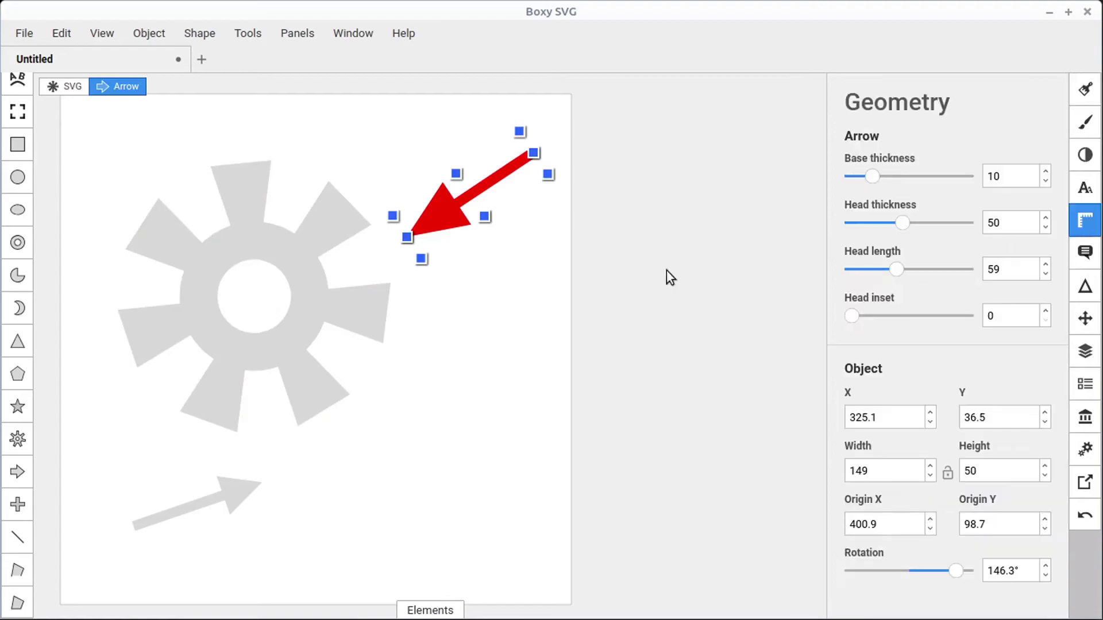
Step: Draw a tilted grey cross below the cog, offsetting where its arms meet
left_click(18, 505)
left_click_drag(419, 437, 456, 505)
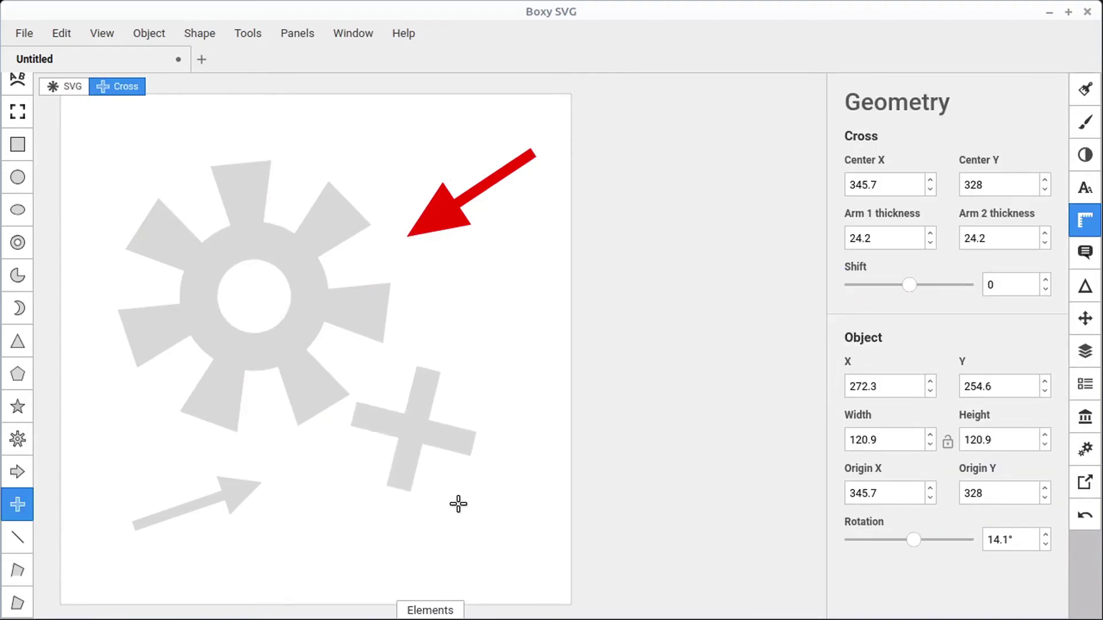
left_click_drag(921, 283, 911, 316)
Step: Draw a straight line 221.5 long near the bottom of the canvas, below the cross
left_click(19, 543)
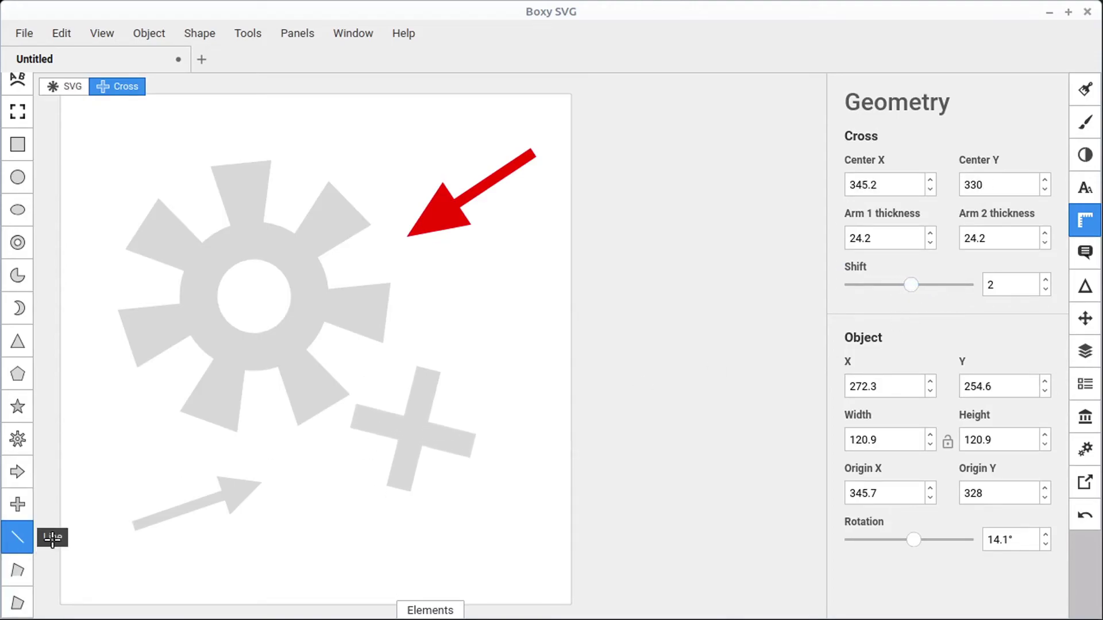
mouse_move(250, 569)
left_mouse_down()
mouse_move(300, 553)
mouse_move(326, 343)
mouse_move(427, 380)
left_mouse_up()
left_click_drag(484, 529, 471, 517)
left_click(435, 611)
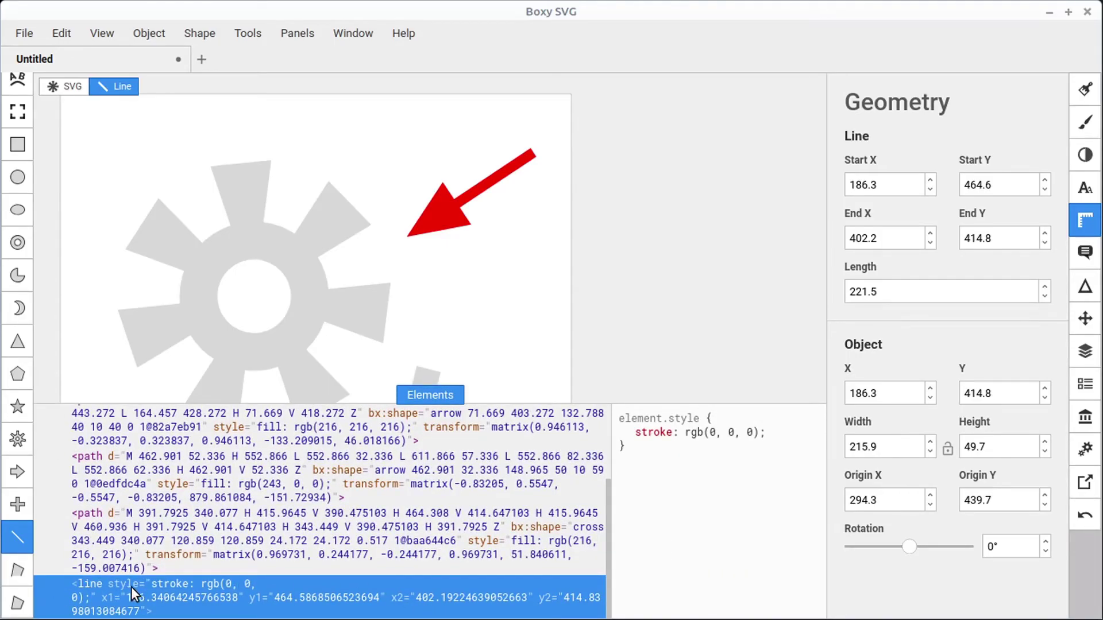
left_click(452, 396)
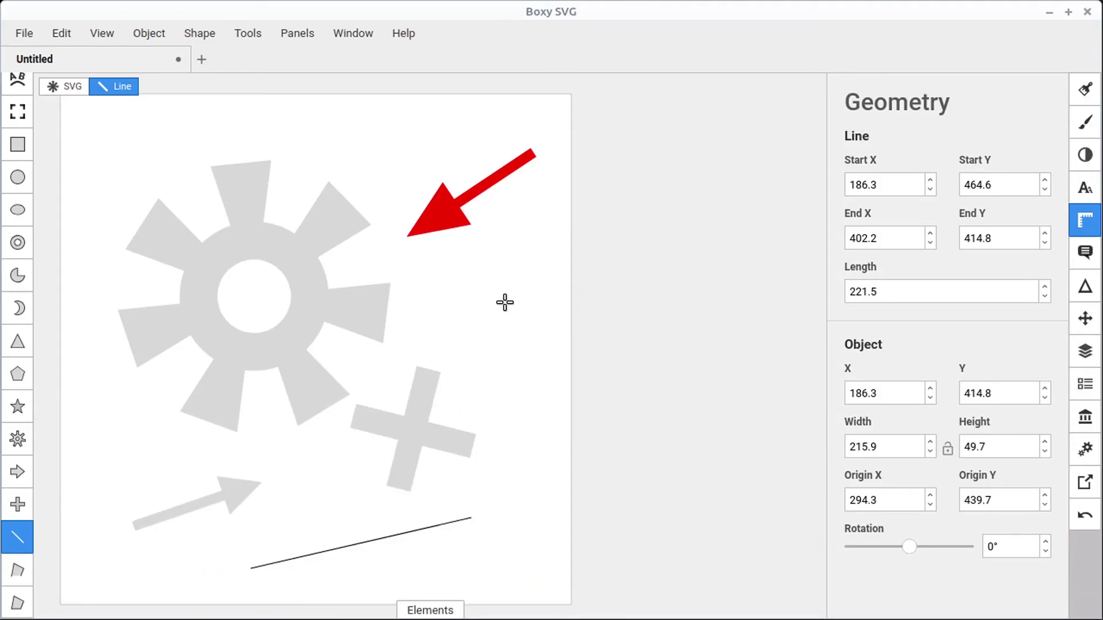
left_click(21, 538)
mouse_move(510, 281)
left_mouse_down()
mouse_move(500, 377)
mouse_move(505, 350)
mouse_move(478, 362)
mouse_move(404, 297)
mouse_move(291, 418)
mouse_move(490, 295)
mouse_move(465, 350)
mouse_move(500, 418)
left_mouse_up()
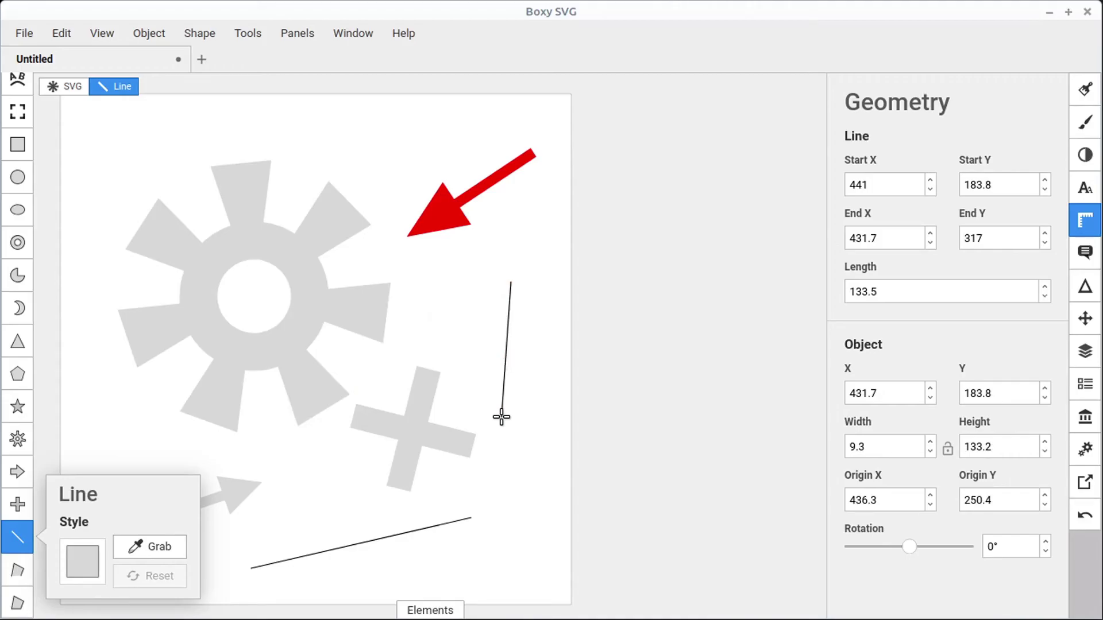
Step: Undo three changes, removing the vertical line, the cog, the cross and the grey arrow
key("ctrl+z")
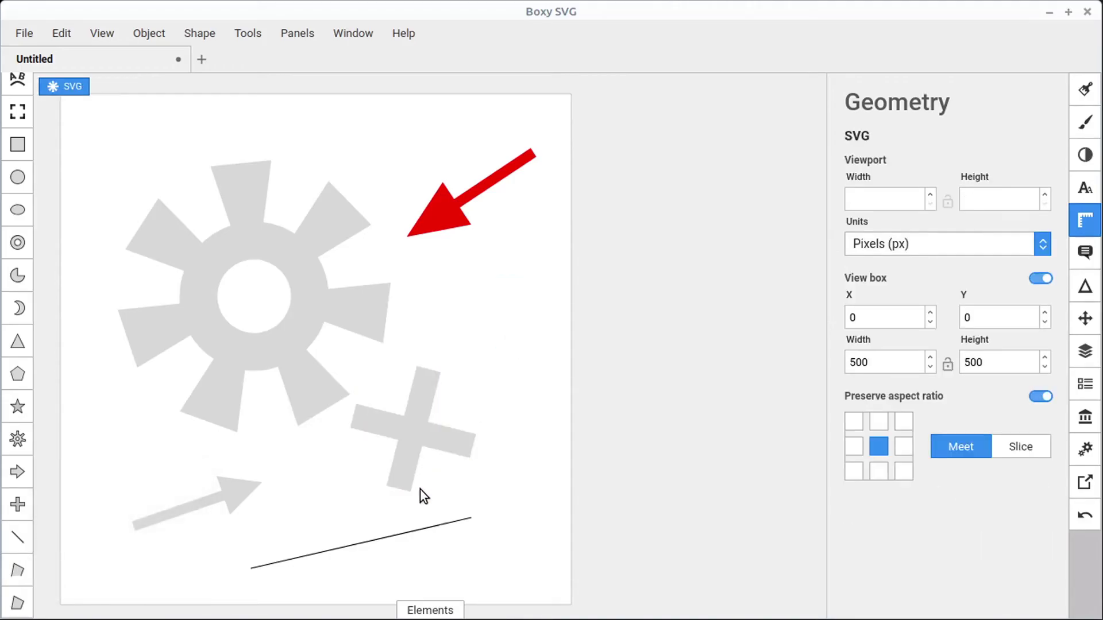
key("ctrl+z")
key("ctrl+z")
key("ctrl+z")
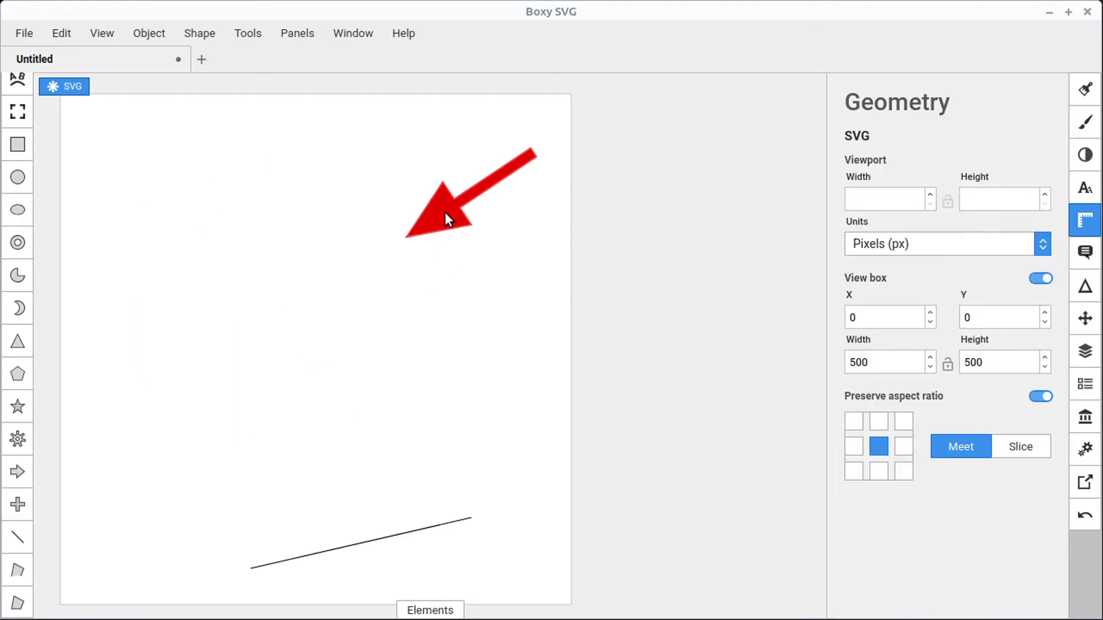
key("ctrl+z")
Step: Draw an eight-point grey polyline whose left side ends in a jagged notch
left_click(18, 570)
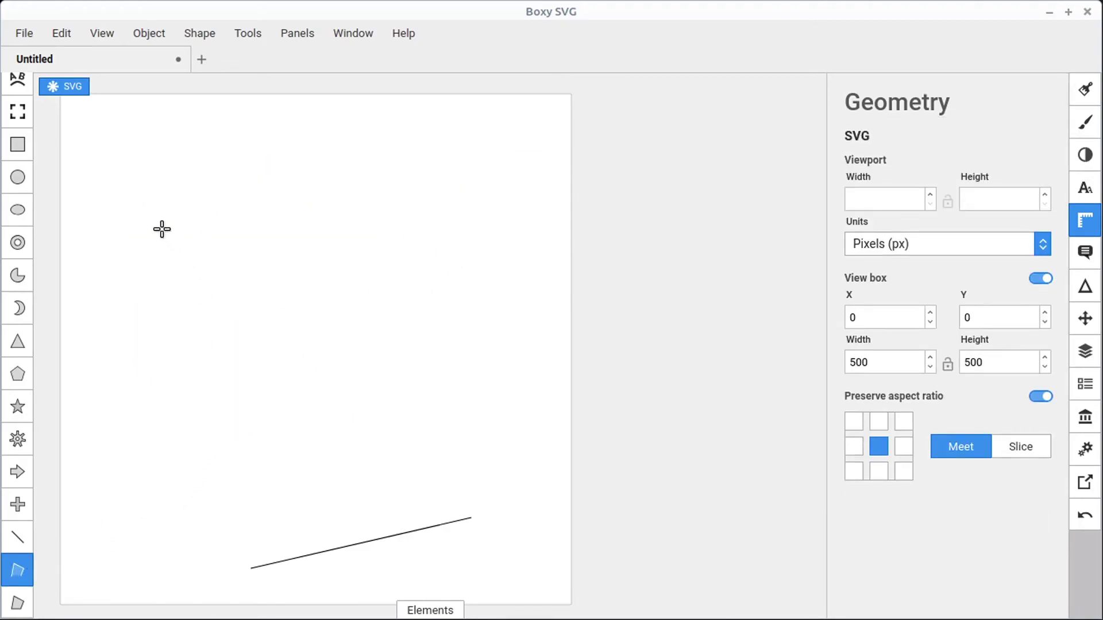
left_click(135, 189)
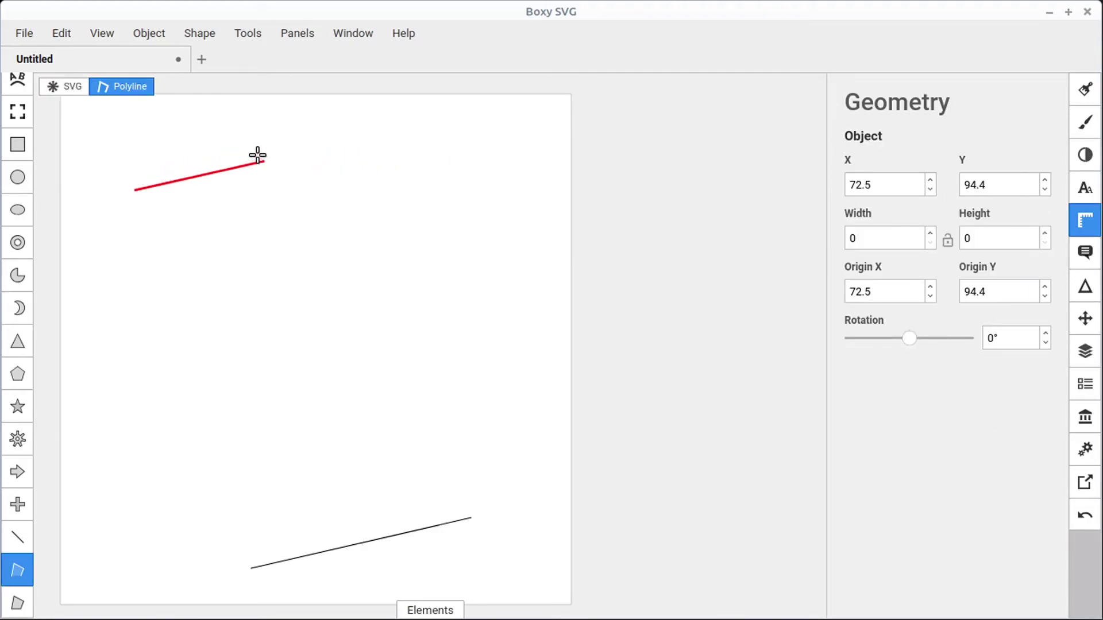
left_click(237, 135)
left_click(449, 199)
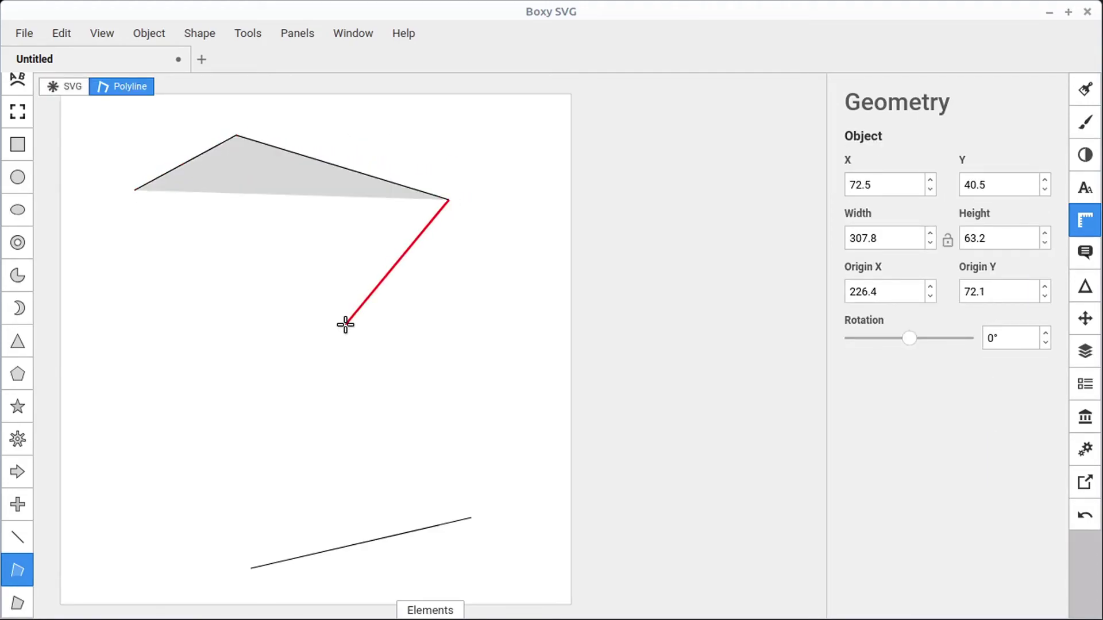
left_click(345, 324)
left_click(197, 367)
left_click(141, 291)
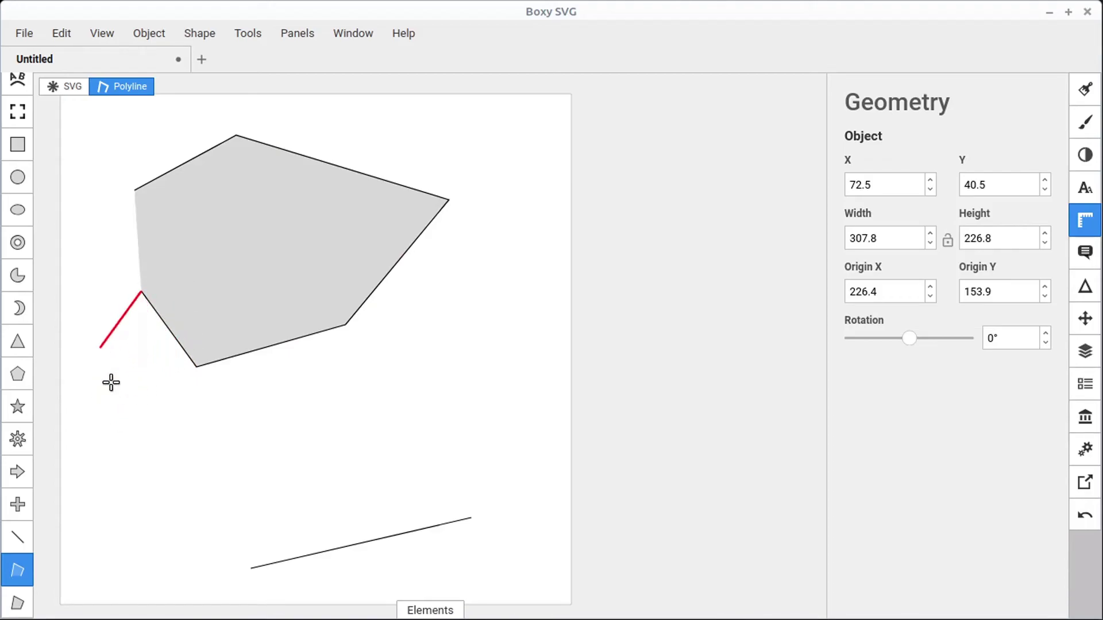
left_click(125, 352)
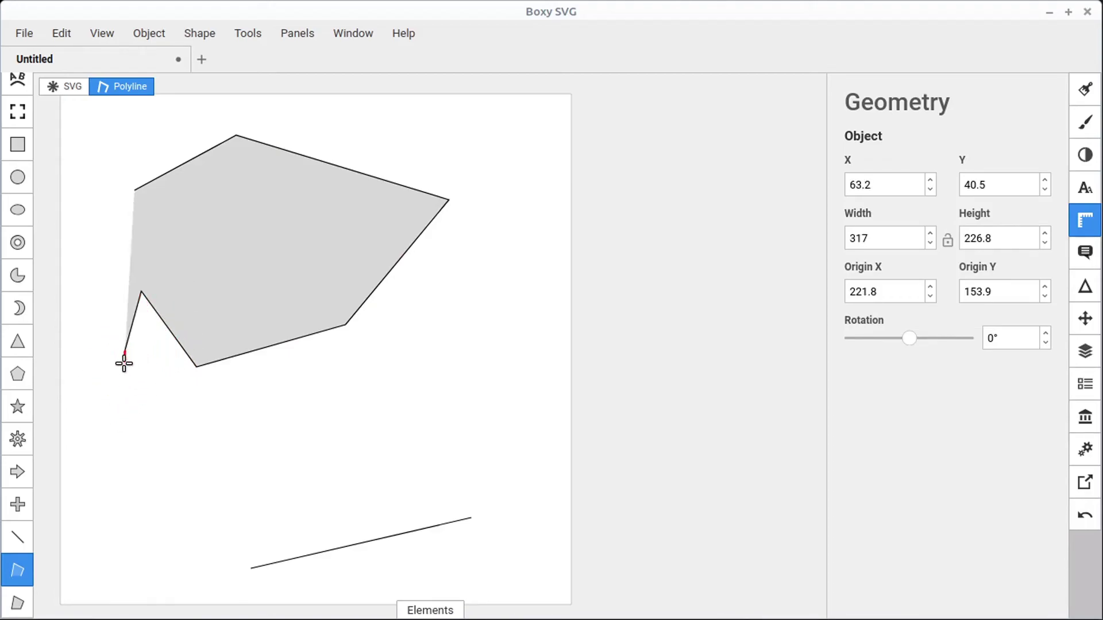
left_click(97, 305)
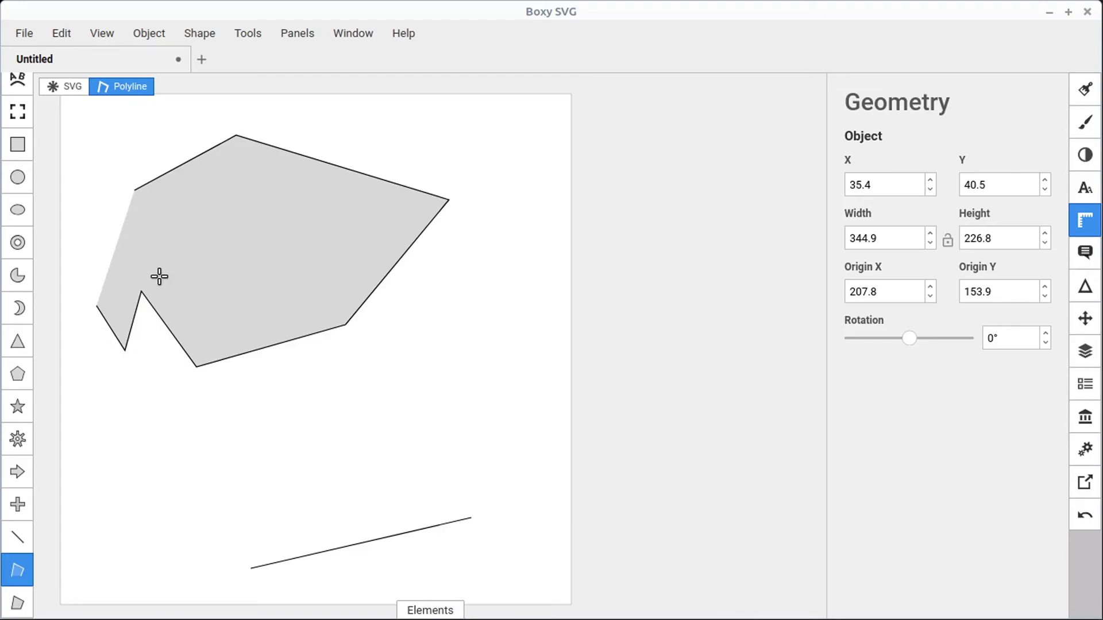
Step: Finish the polyline, move it down-right, and show the Elements tree
key("Escape")
left_click_drag(298, 185, 335, 222)
left_click(430, 610)
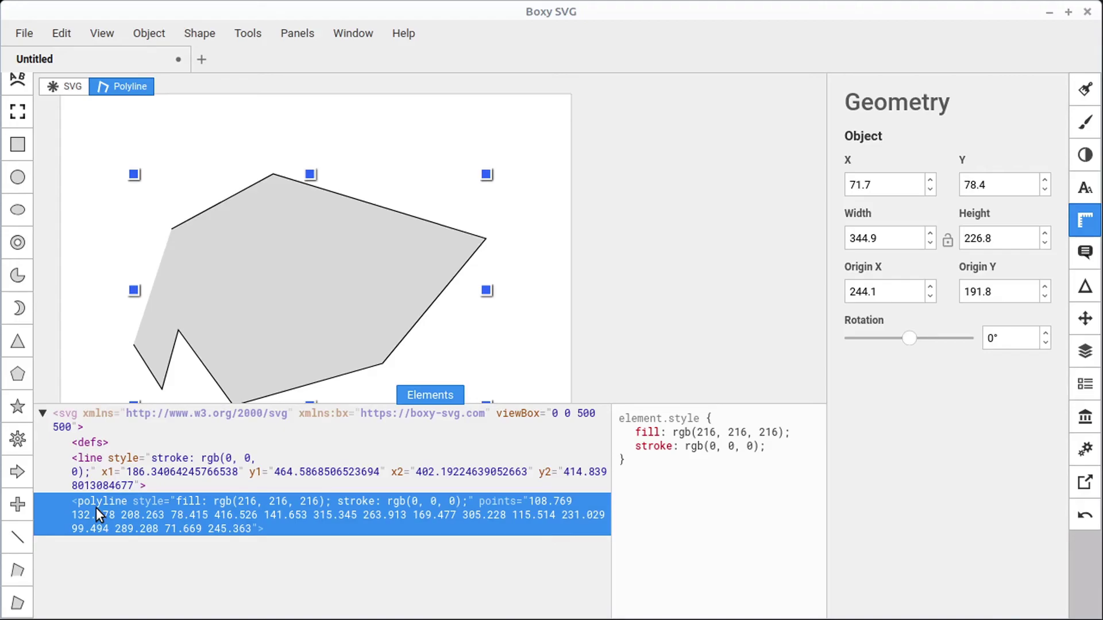
scroll(7, 268, "up", 5)
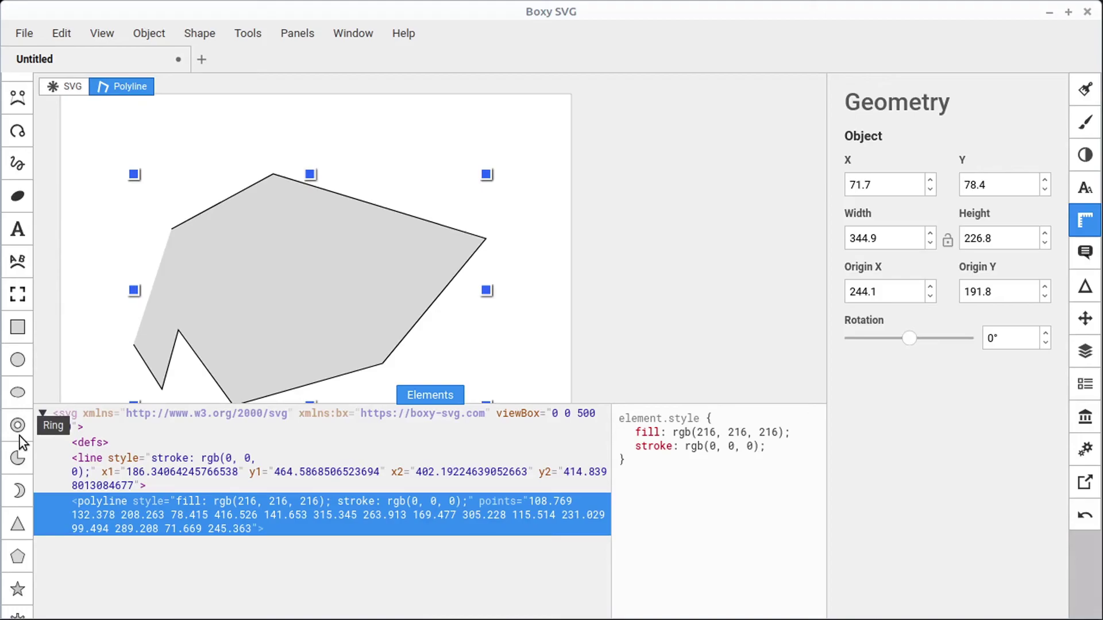
scroll(17, 138, "up", 3)
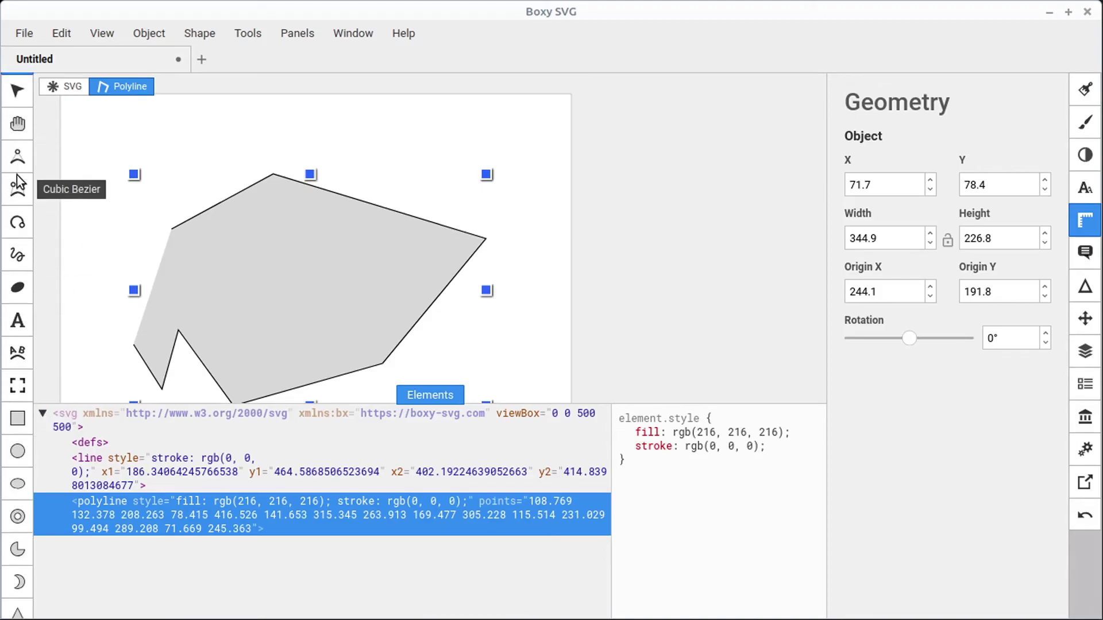
Step: Draw a seven-point grey bezier path overlapping the top of the polyline
left_click(18, 156)
left_click(224, 148)
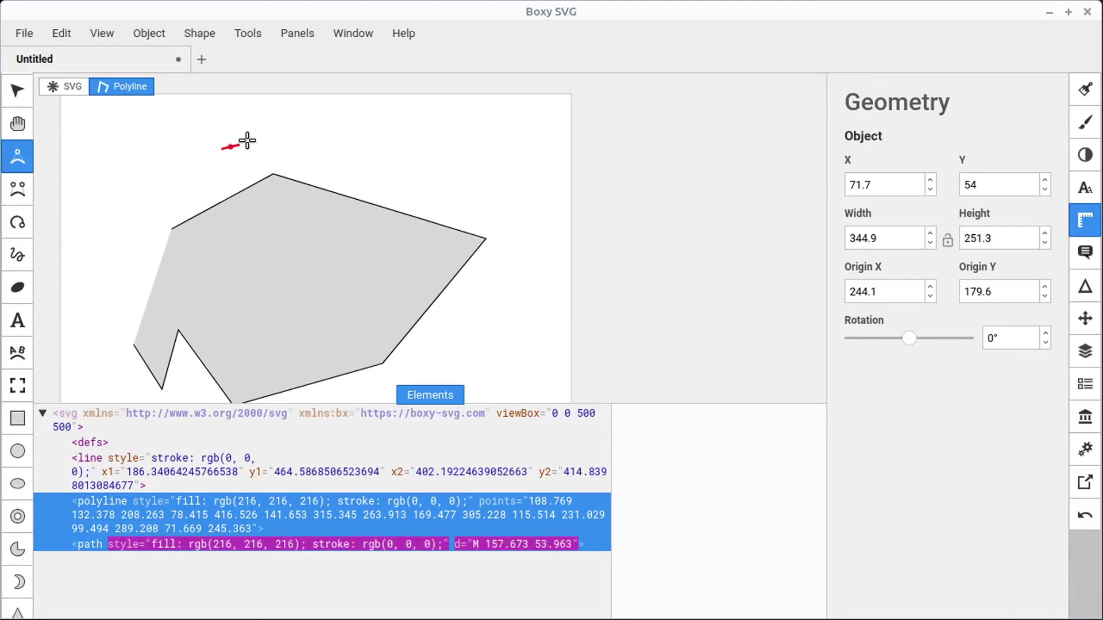
left_click(293, 111)
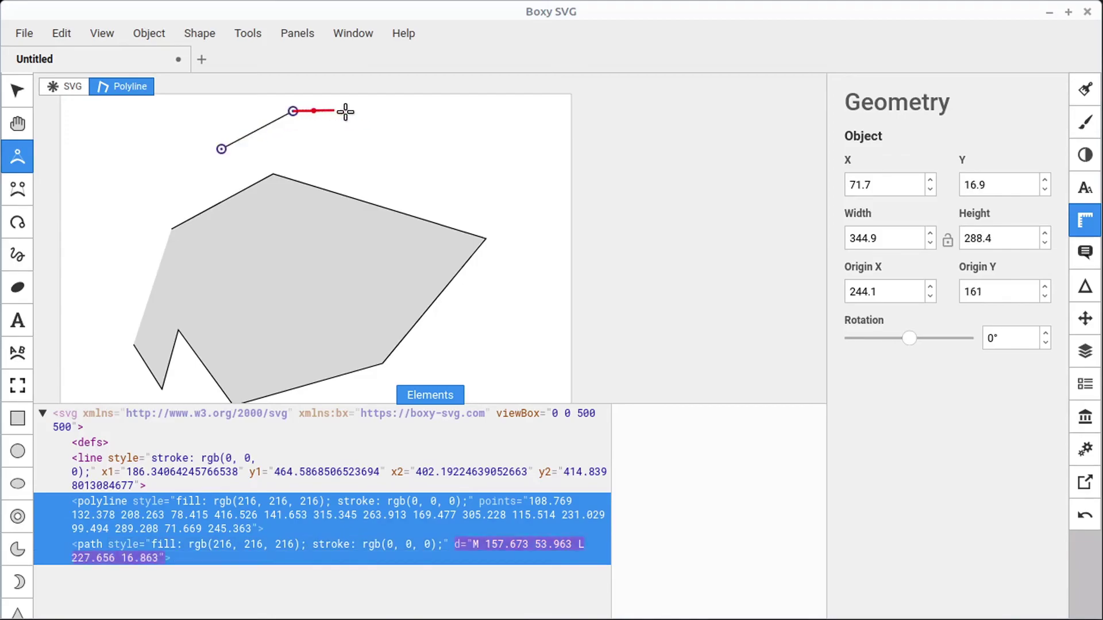
left_click(465, 173)
left_click(376, 304)
left_click(231, 303)
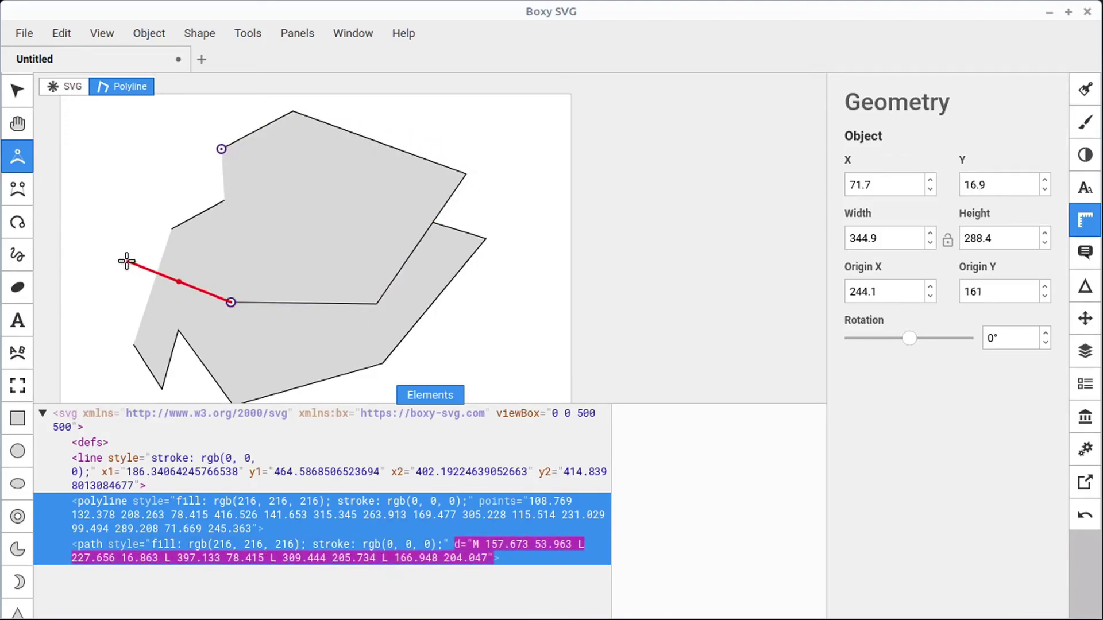
left_click(126, 261)
double_click(216, 209)
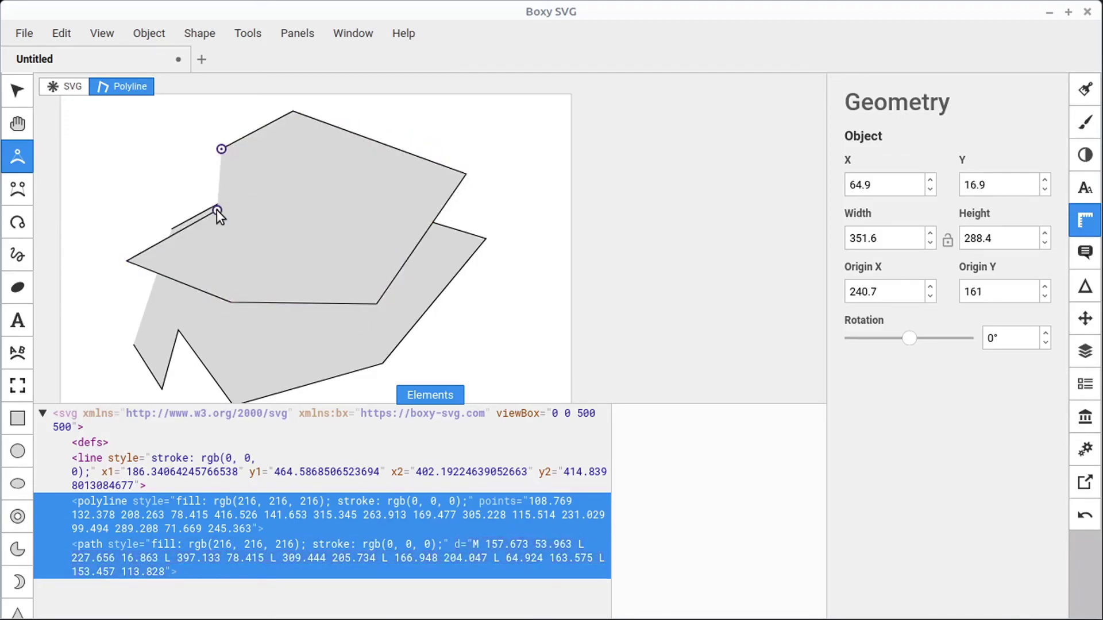
left_click(17, 90)
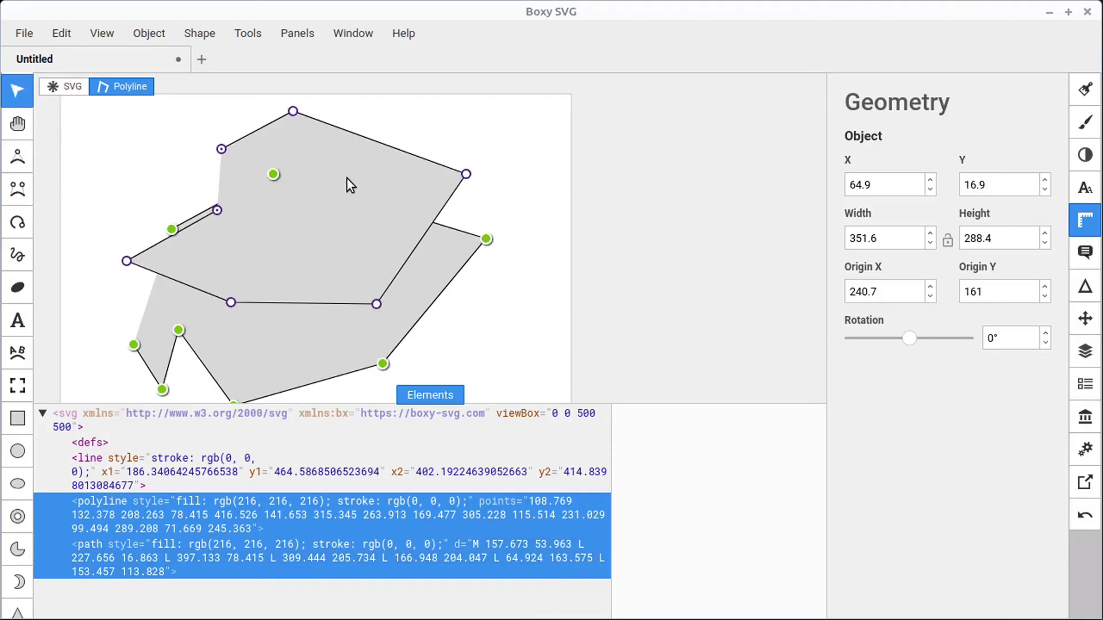
Step: Move the path right to X 189.7, Y 44.7 and the polyline left to X 49.7, Y 63.2
left_click(259, 196)
mouse_move(325, 185)
left_mouse_down()
mouse_move(362, 181)
mouse_move(331, 192)
left_mouse_up()
left_click(521, 332)
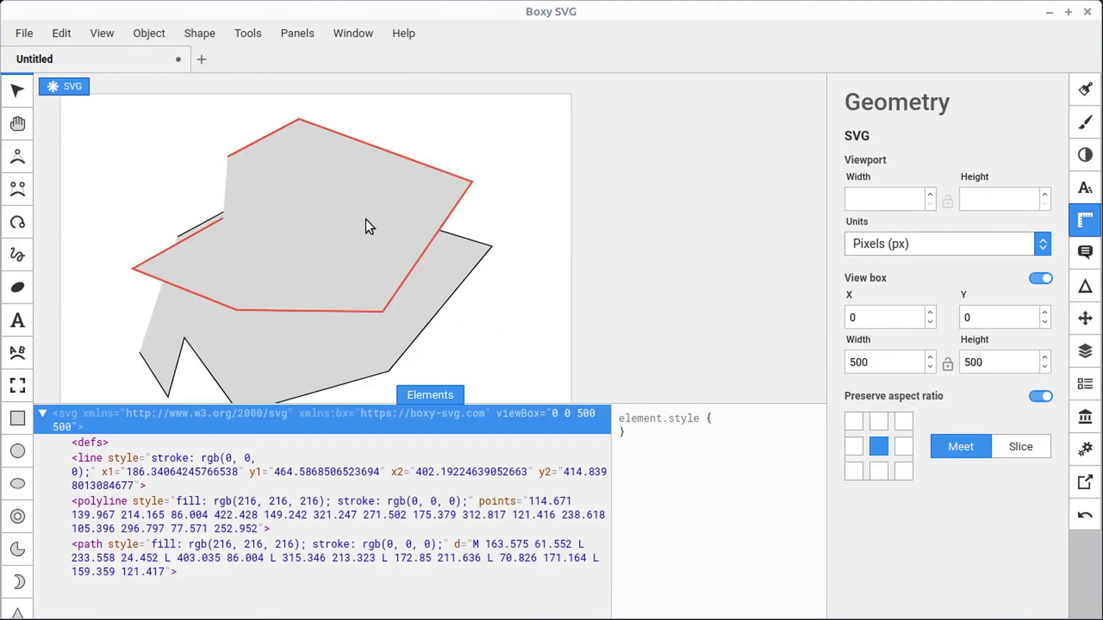
left_click(398, 167)
left_click_drag(399, 167, 453, 184)
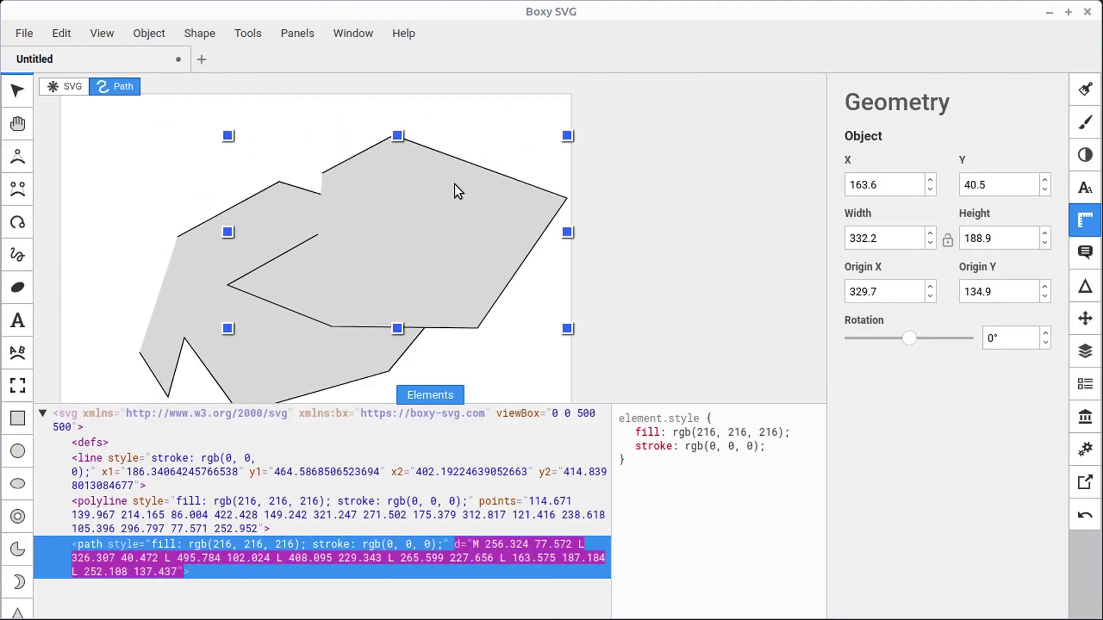
left_click(149, 347)
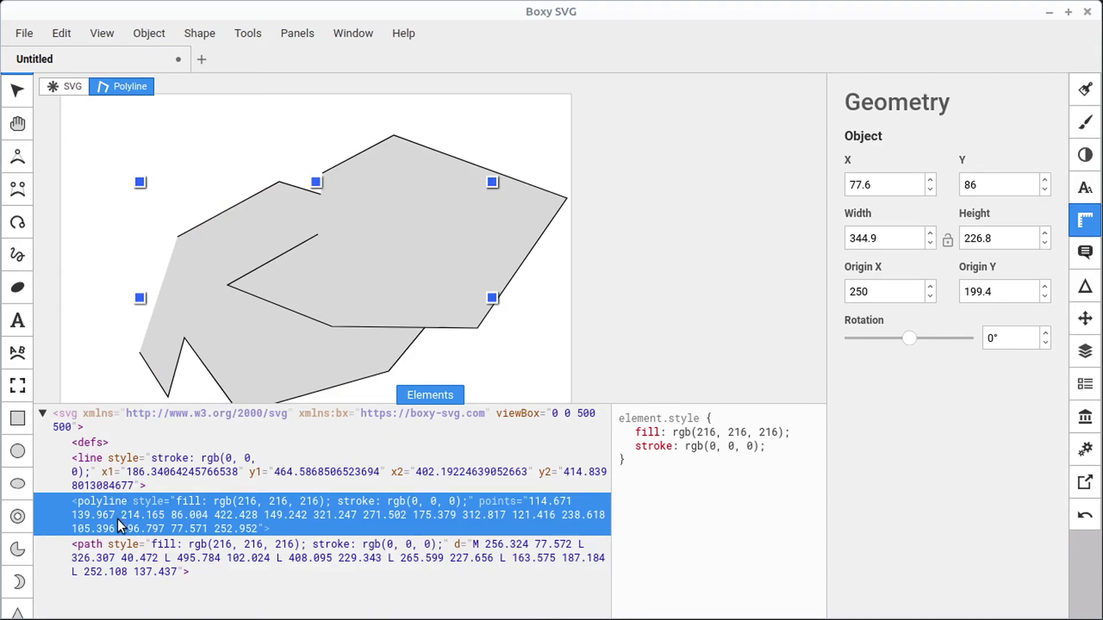
left_click_drag(423, 182, 450, 186)
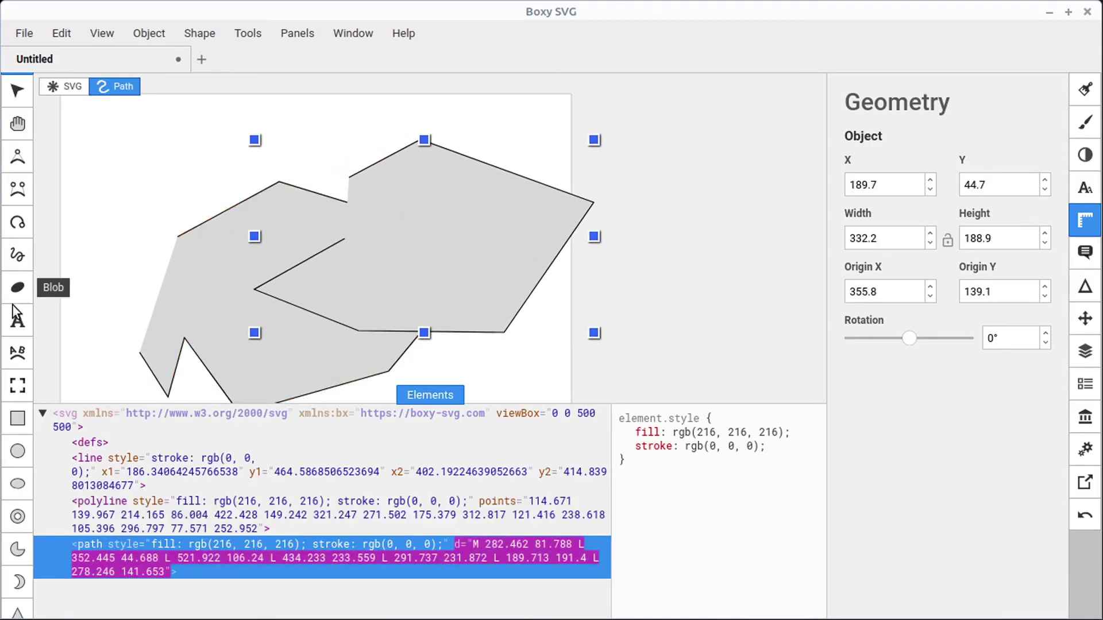
left_click_drag(198, 260, 172, 236)
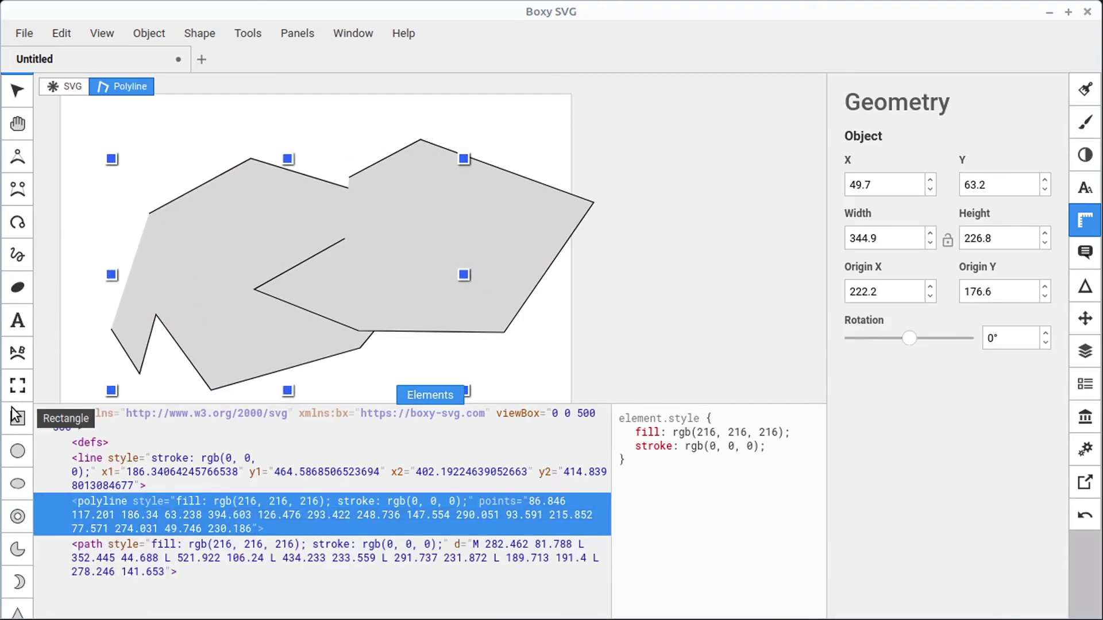
scroll(18, 463, "down", 5)
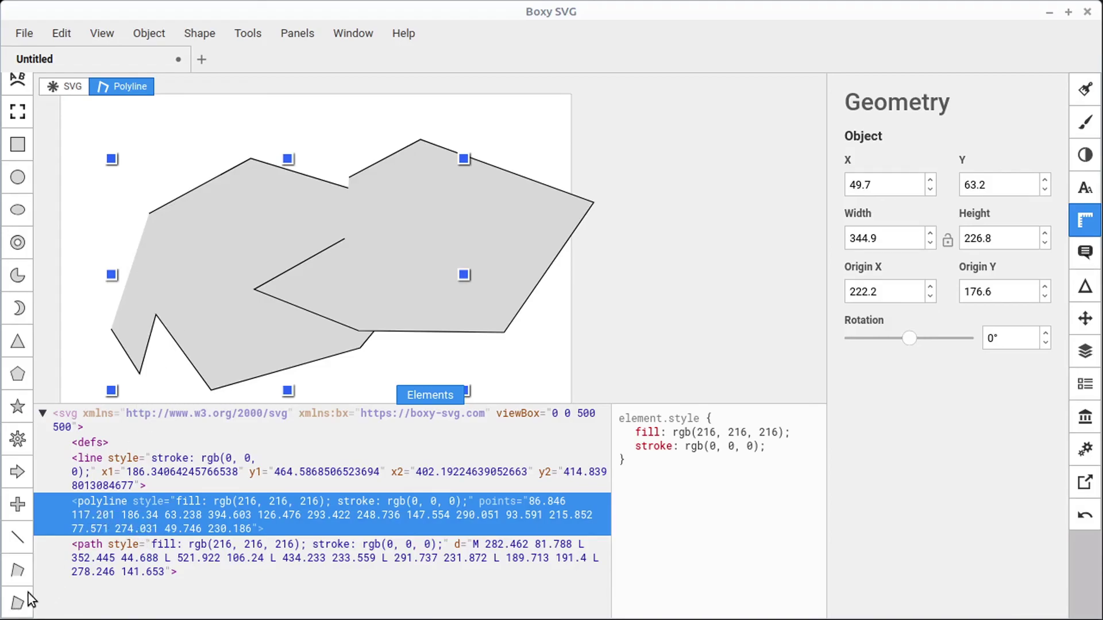
Step: Hide the element tree and draw a six-point grey polygon just above the black line
left_click(17, 604)
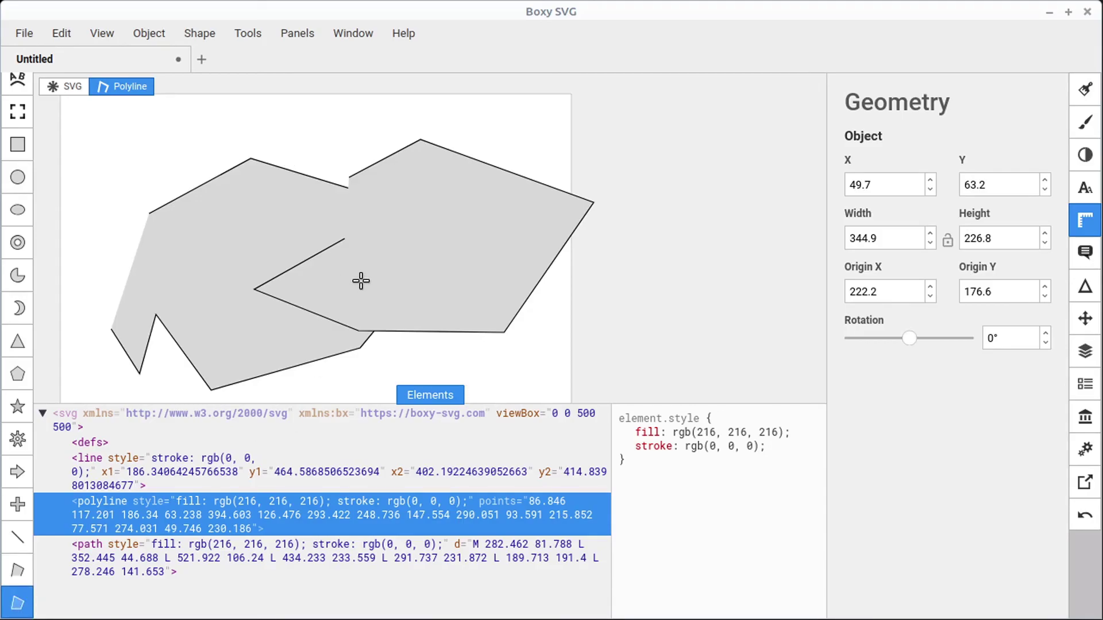
left_click(419, 394)
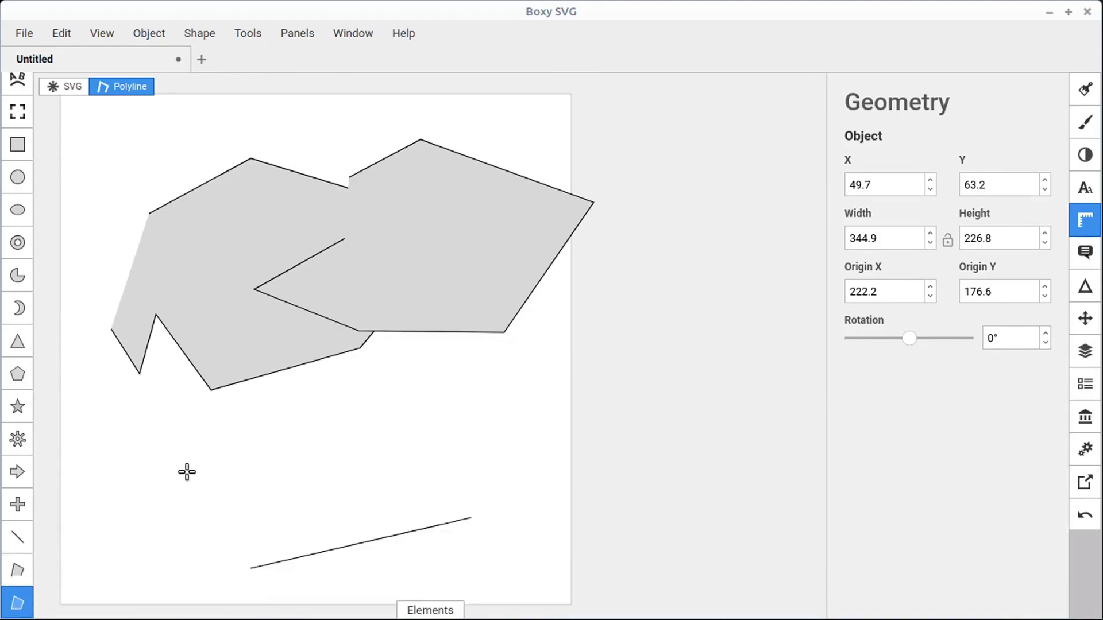
mouse_move(19, 612)
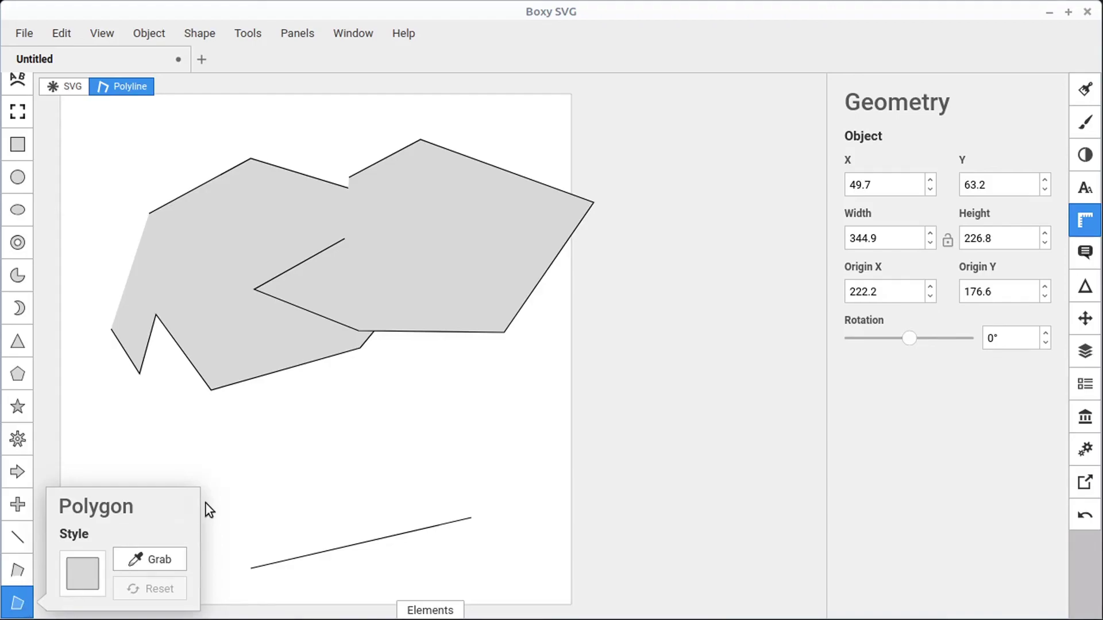
left_click(98, 531)
left_click(293, 402)
left_click(407, 453)
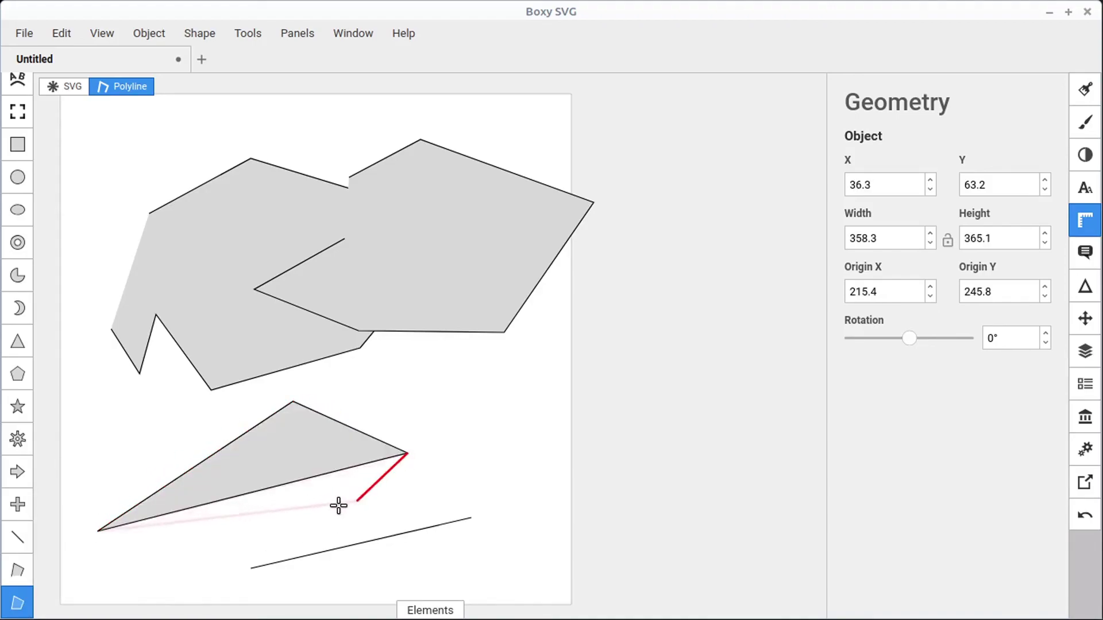
double_click(446, 487)
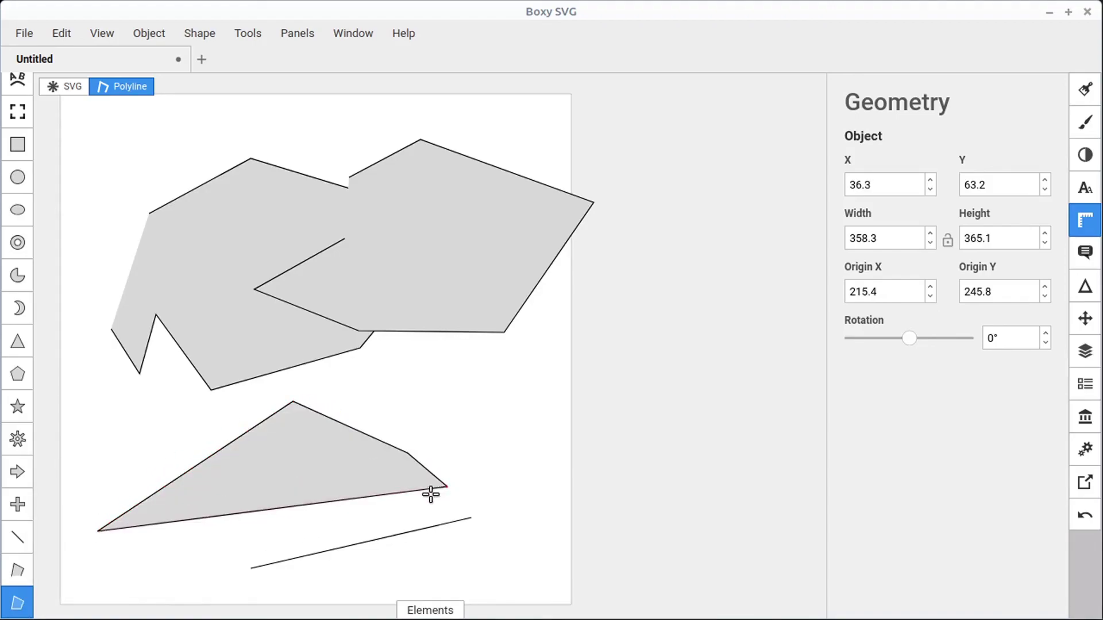
left_click(322, 542)
left_click(202, 583)
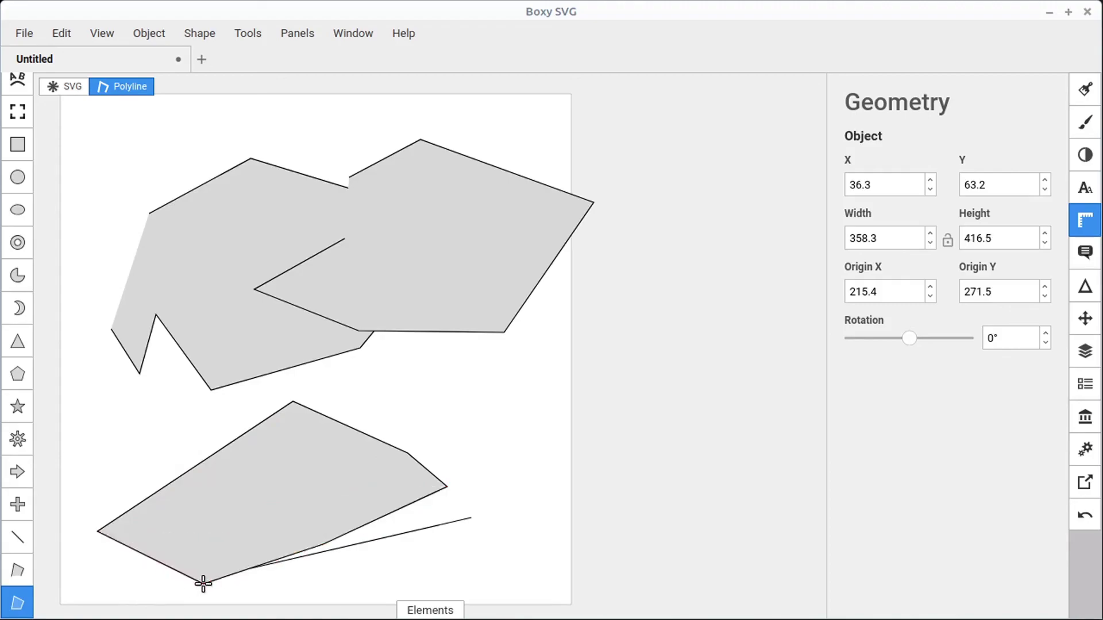
key("Return")
Step: Select the new polygon, test-drag it back into place, then clear the selection
key("Escape")
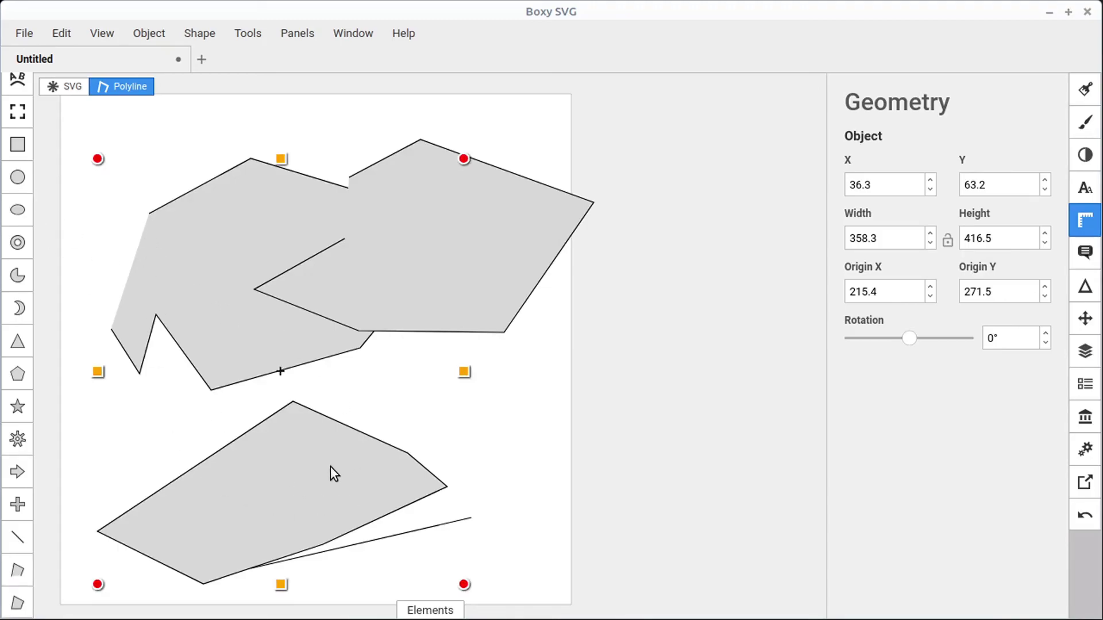
left_click(394, 478)
left_click_drag(394, 478, 419, 453)
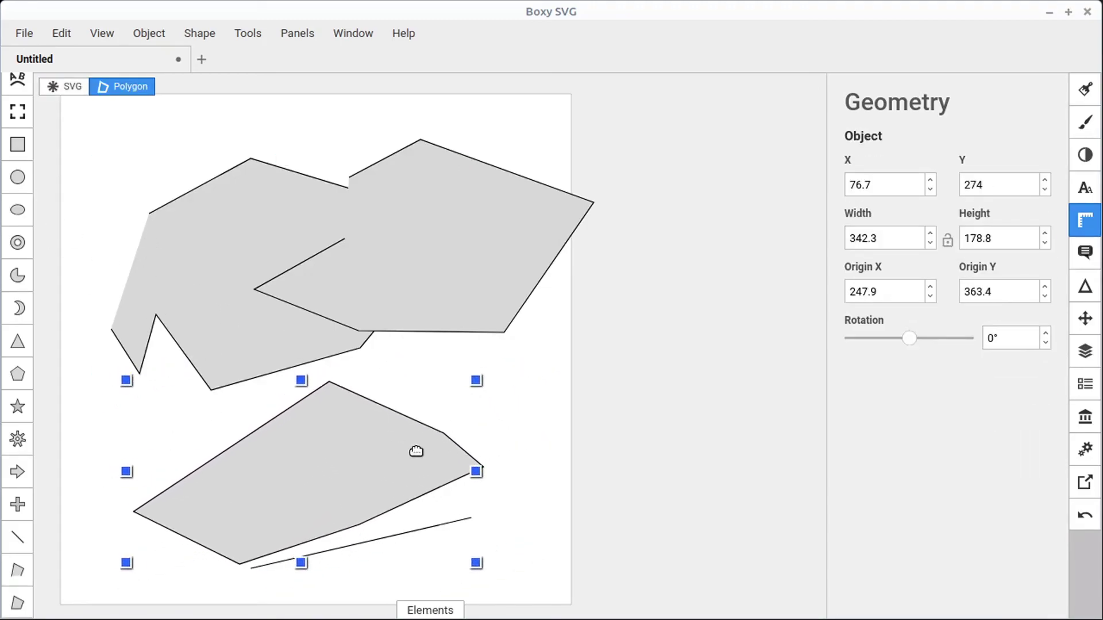
left_click(216, 432)
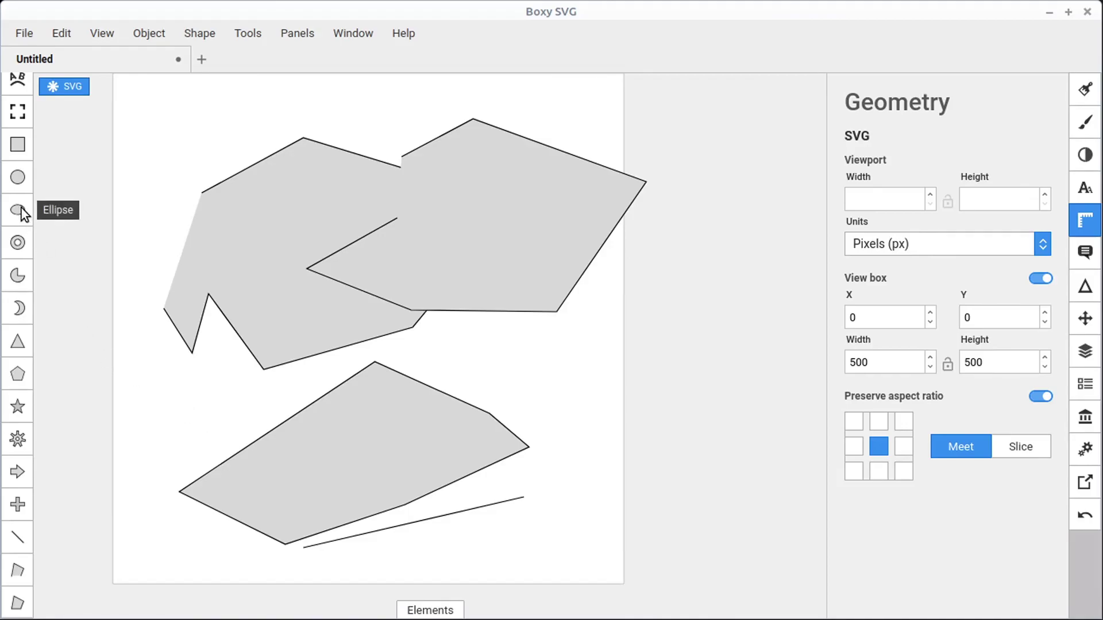